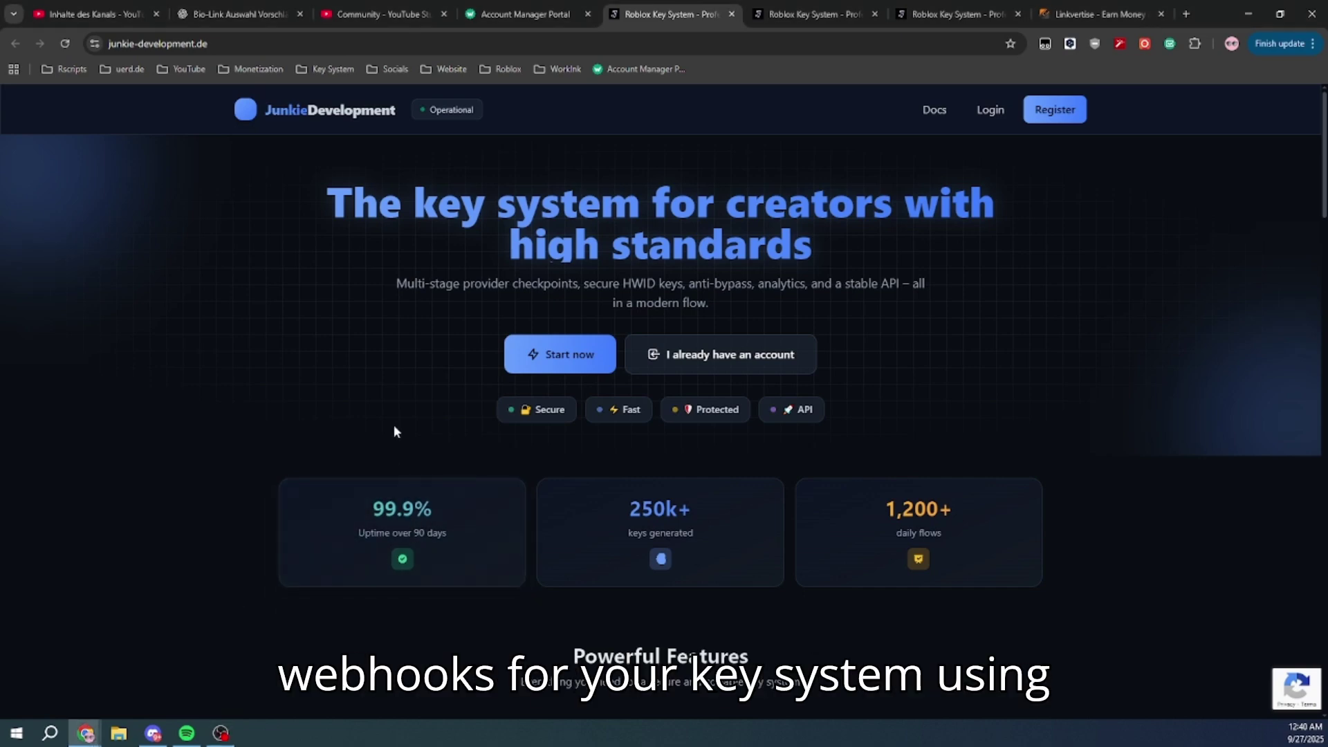
# Switch to the Junkie Development tab showing the empty Webhooks page
pyautogui.click(816, 14)
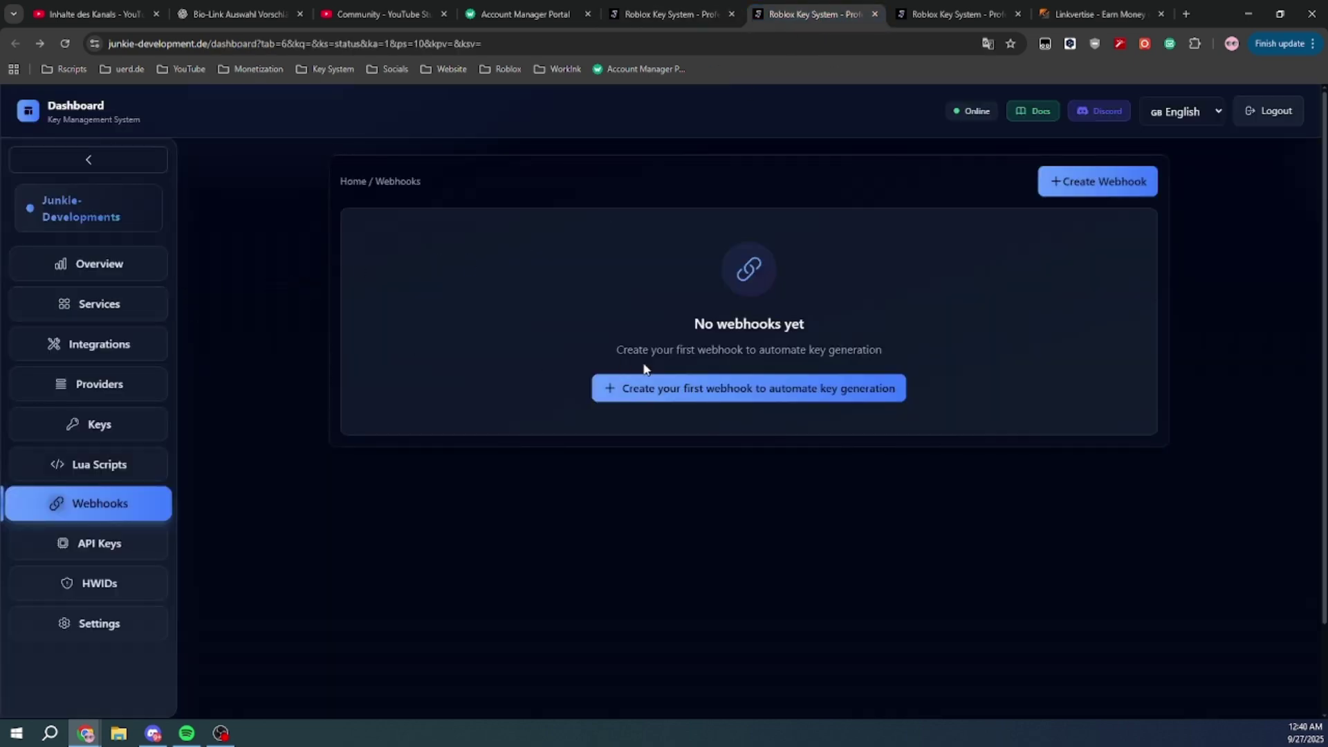
# Start the first webhook, name it 'tutorial' and keep SellAuth as the store provider
pyautogui.click(650, 386)
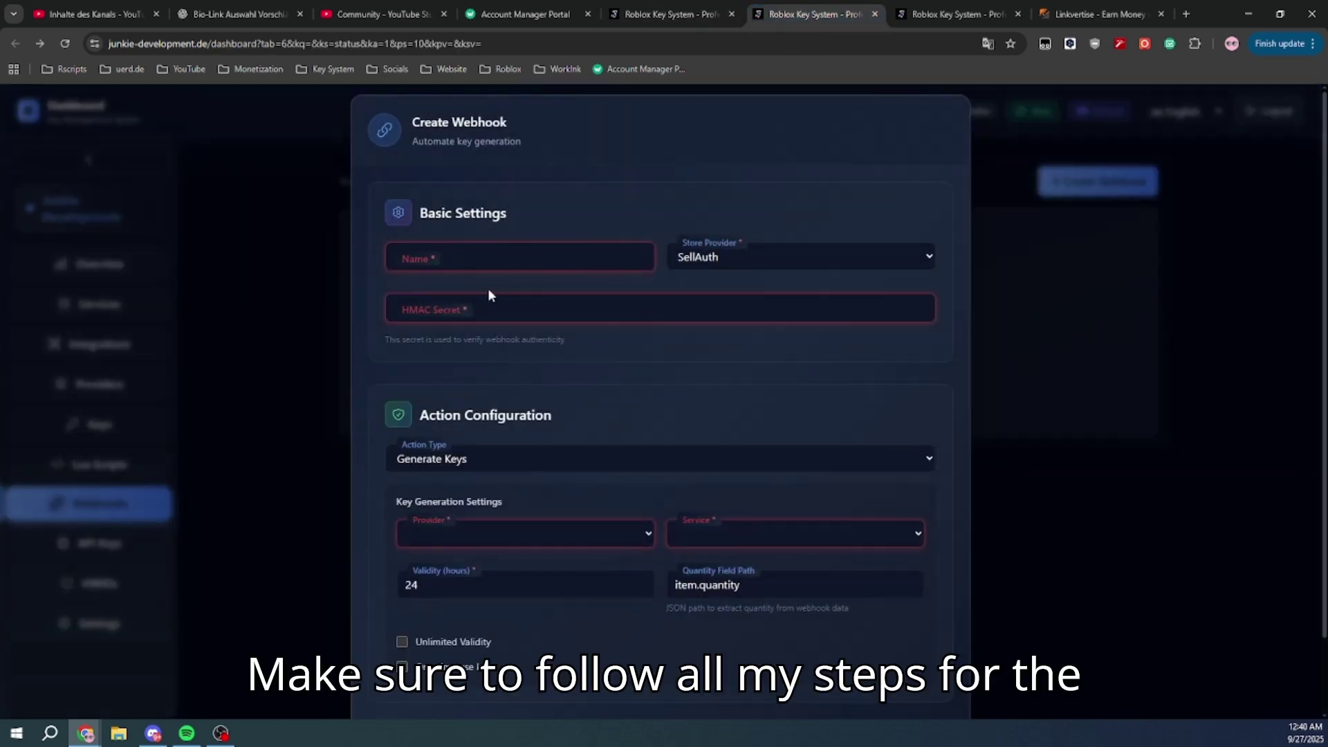
pyautogui.scroll(-1, 634, 482)
pyautogui.scroll(1, 613, 458)
pyautogui.click(495, 259)
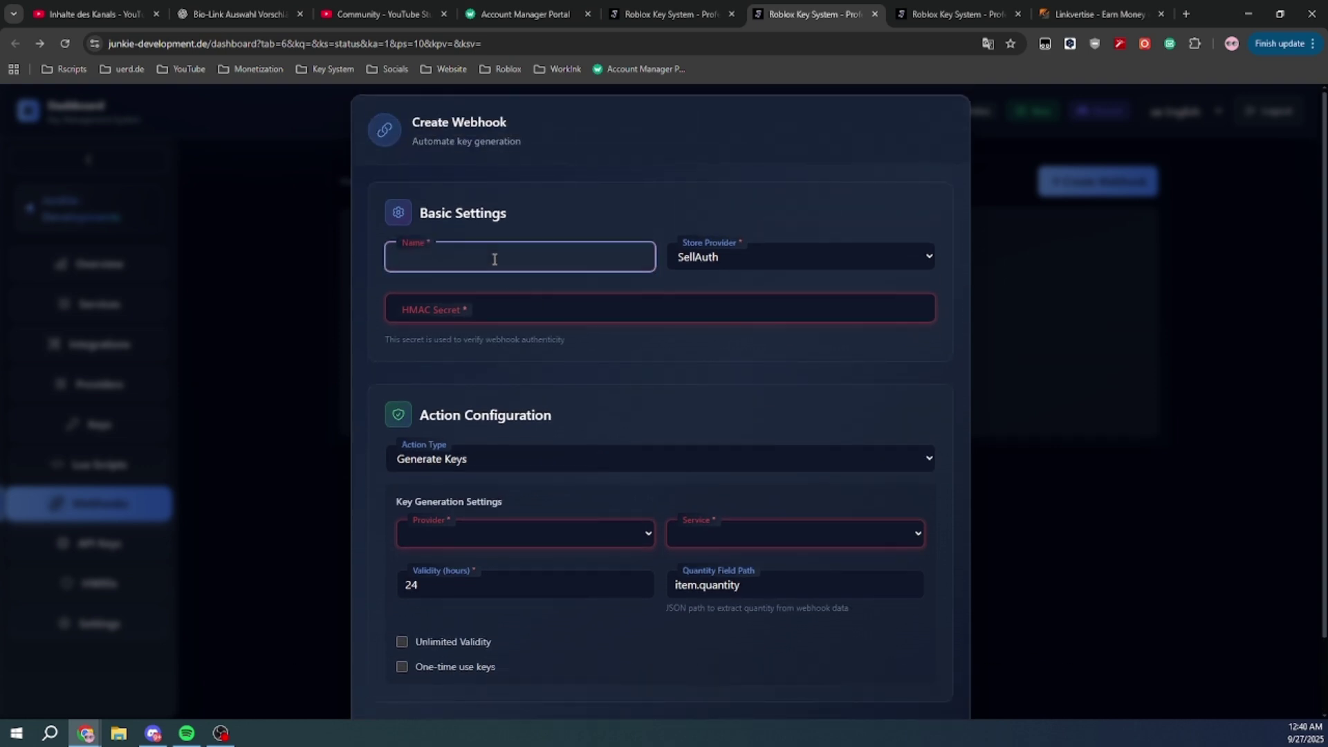
pyautogui.write('tutorial')
pyautogui.click(726, 264)
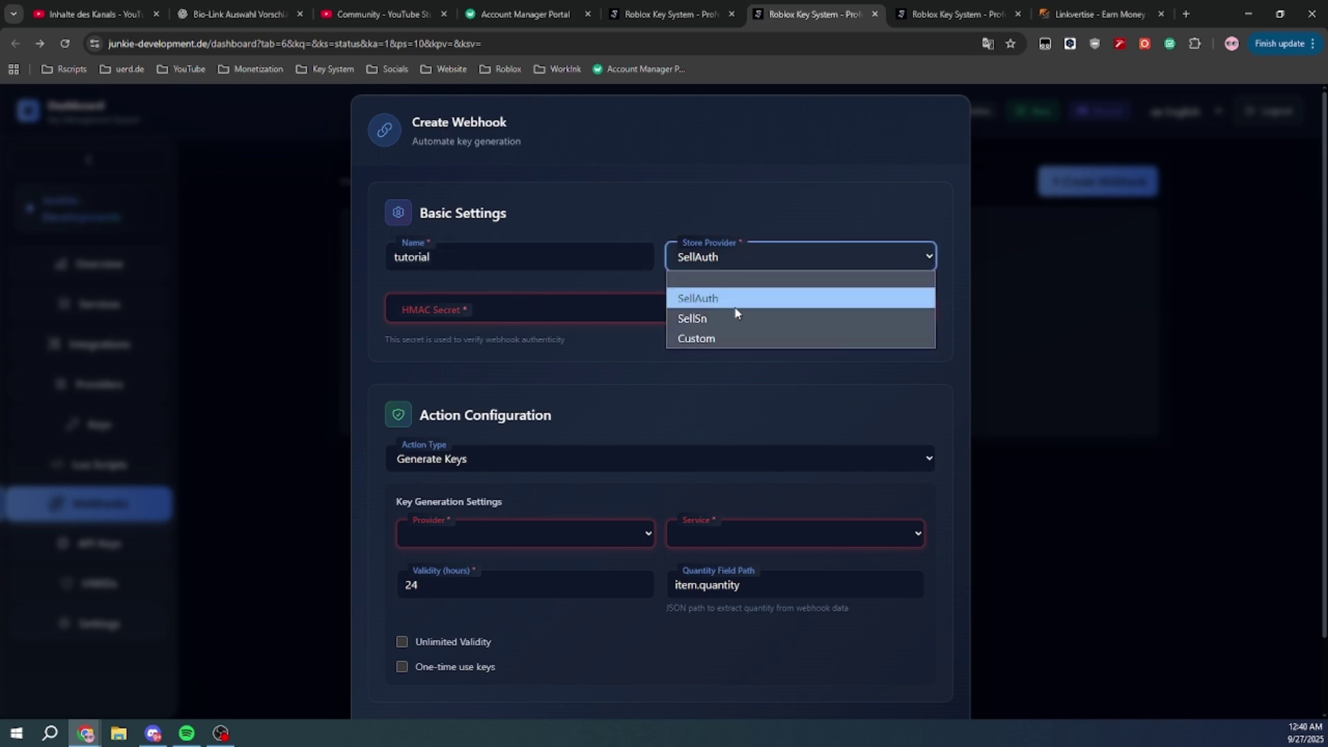
pyautogui.click(724, 366)
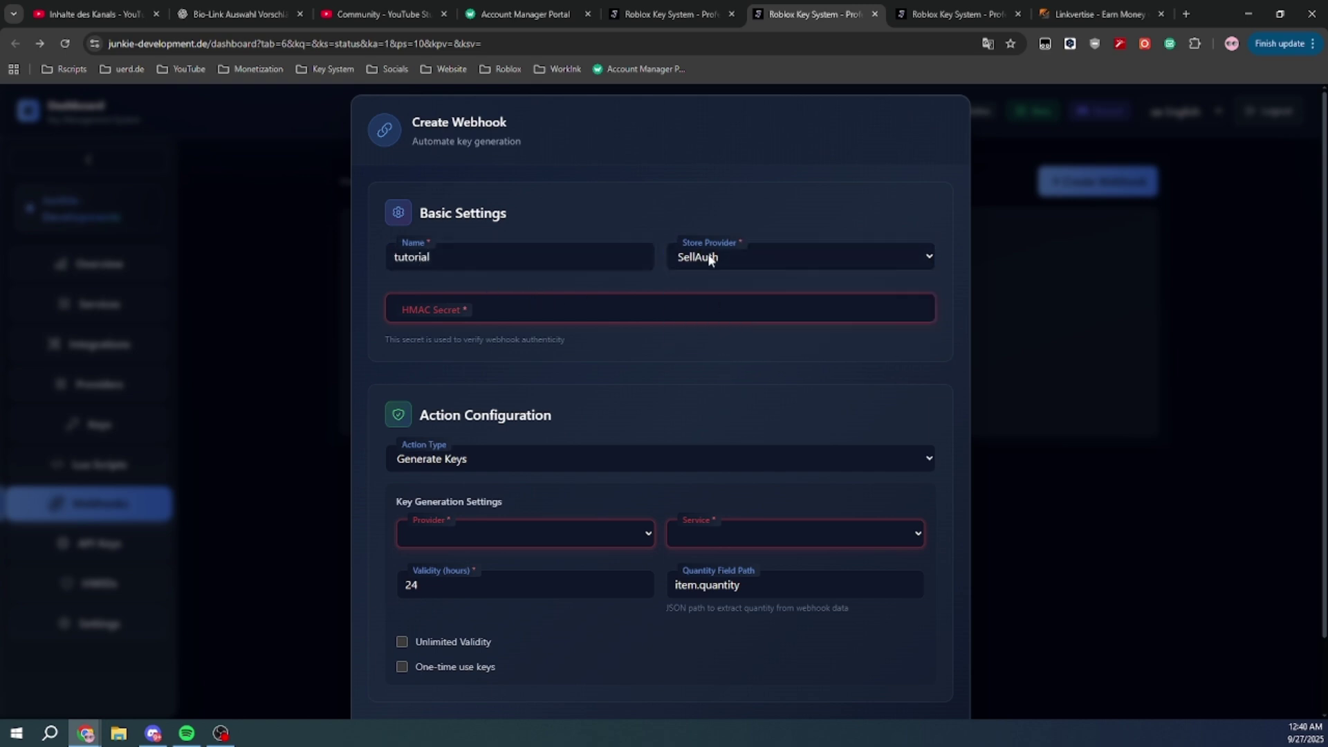
# Choose key provider 'tutorial' and service 'realuerd', keeping validity at 24 hours
pyautogui.scroll(-1, 498, 396)
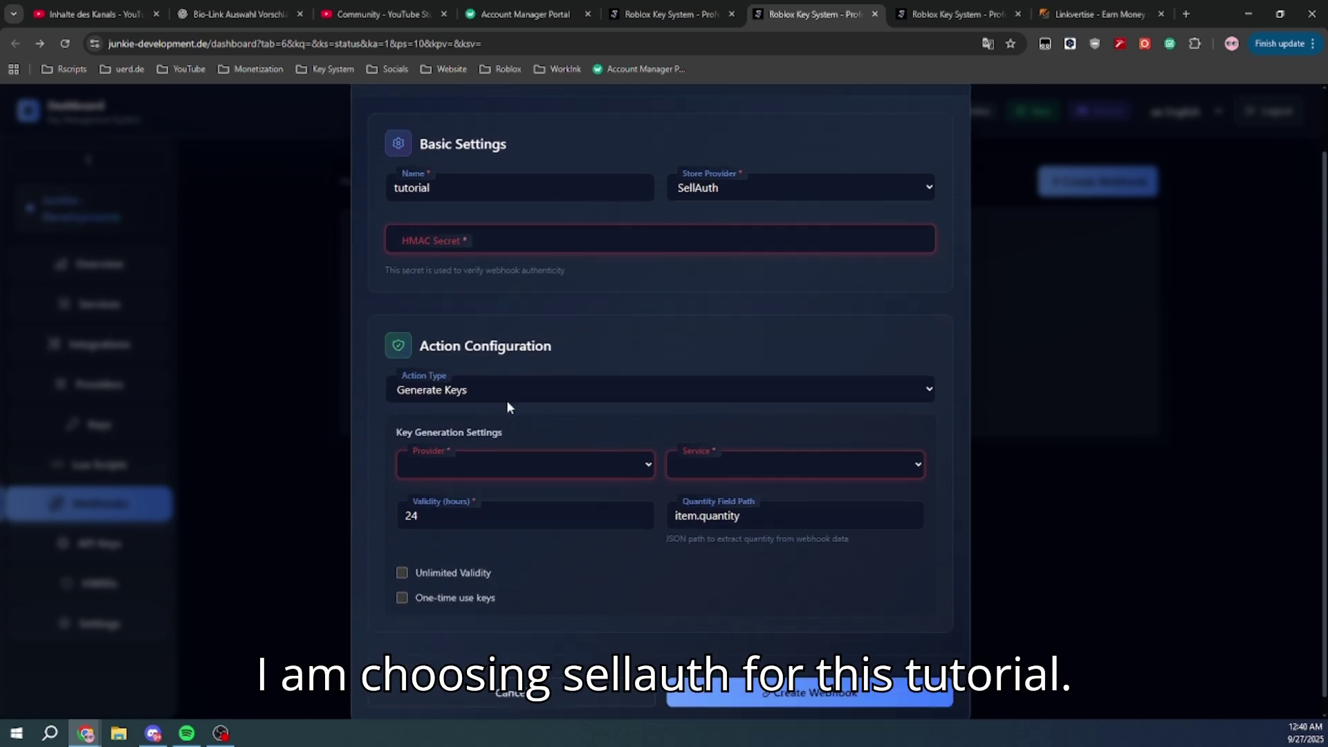
pyautogui.click(573, 464)
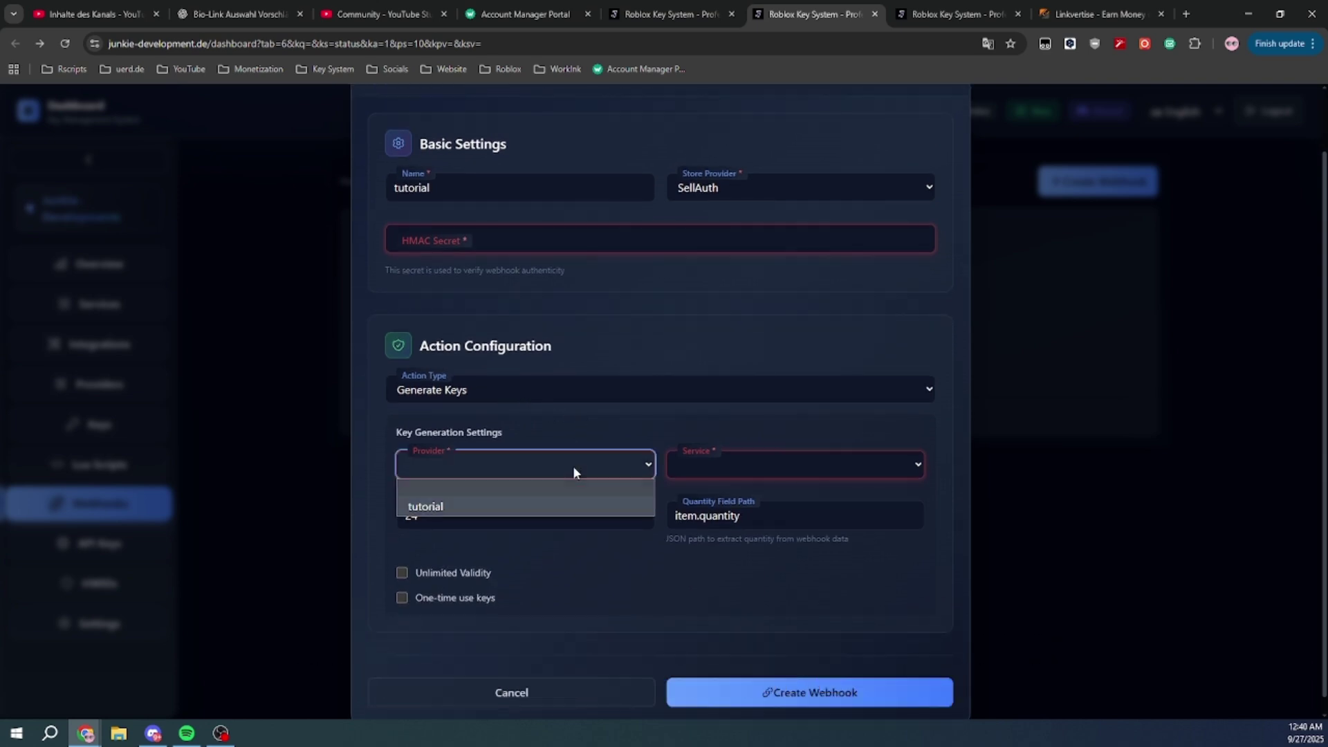
pyautogui.click(514, 505)
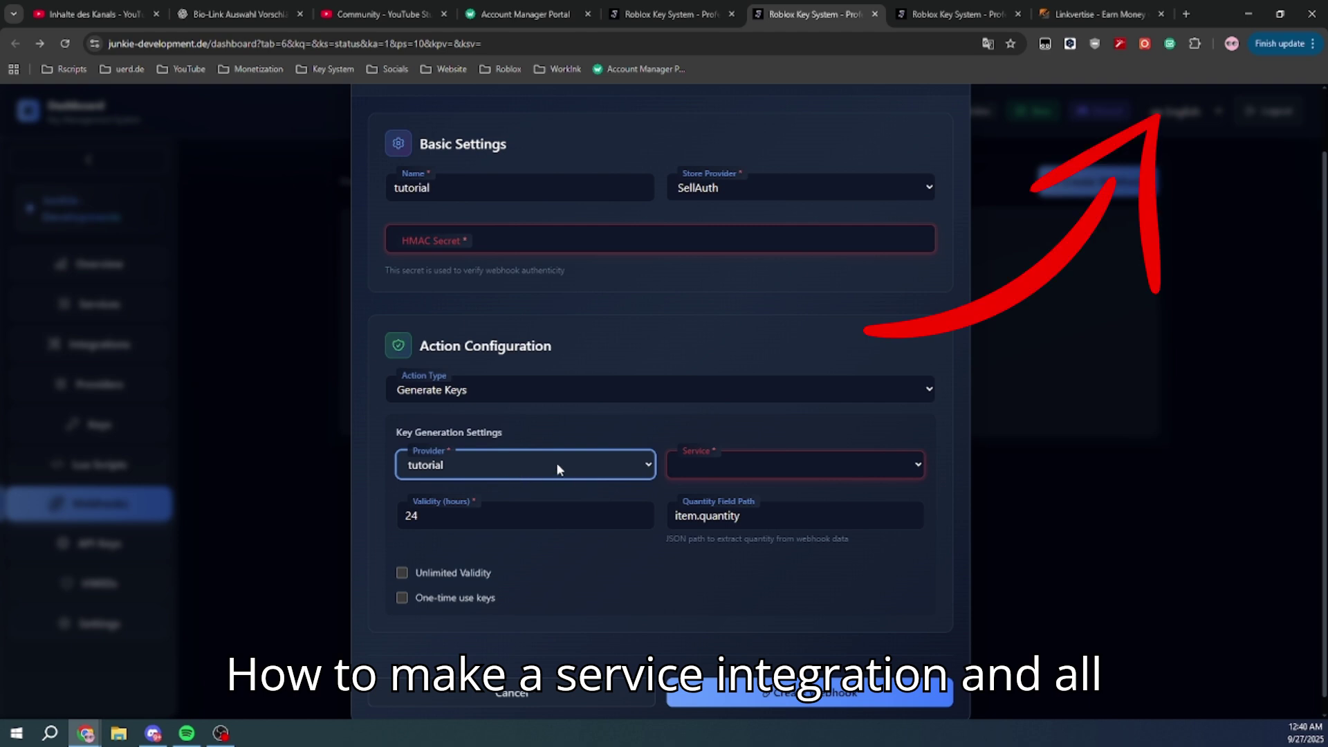
pyautogui.click(757, 464)
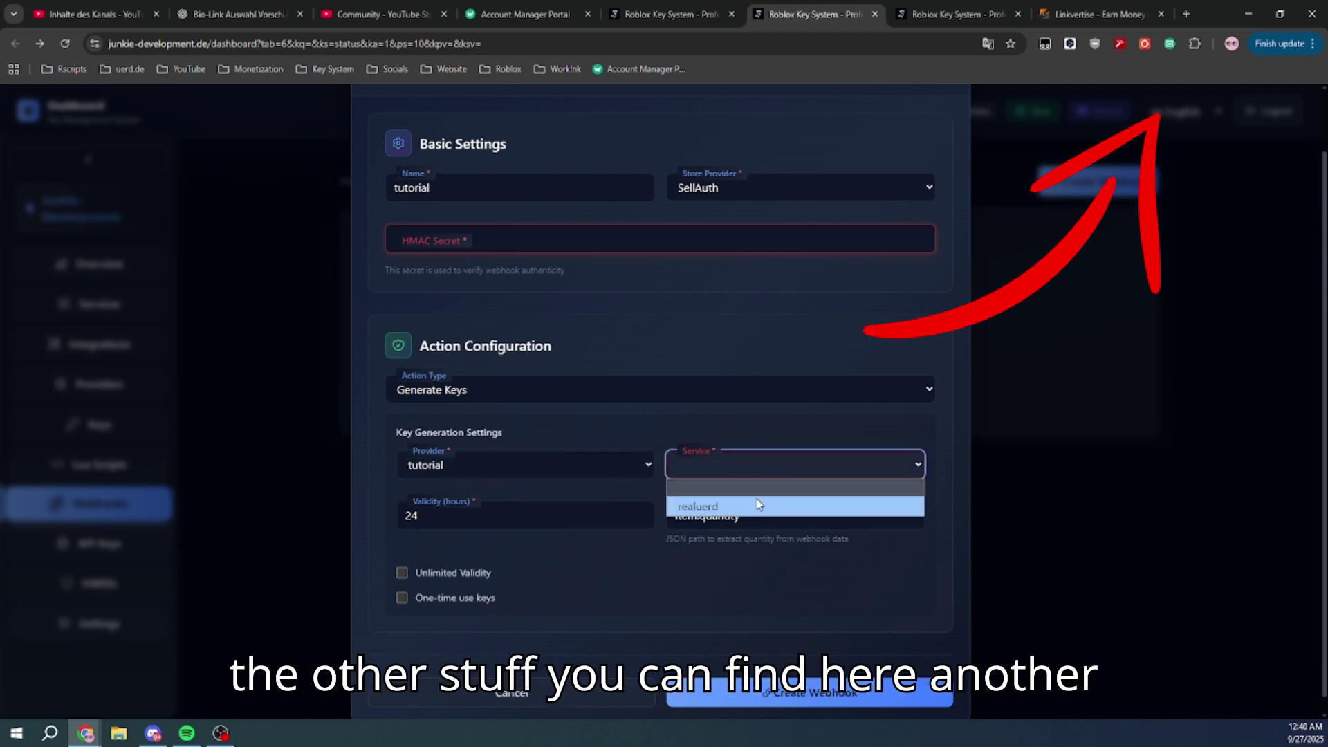
pyautogui.click(758, 502)
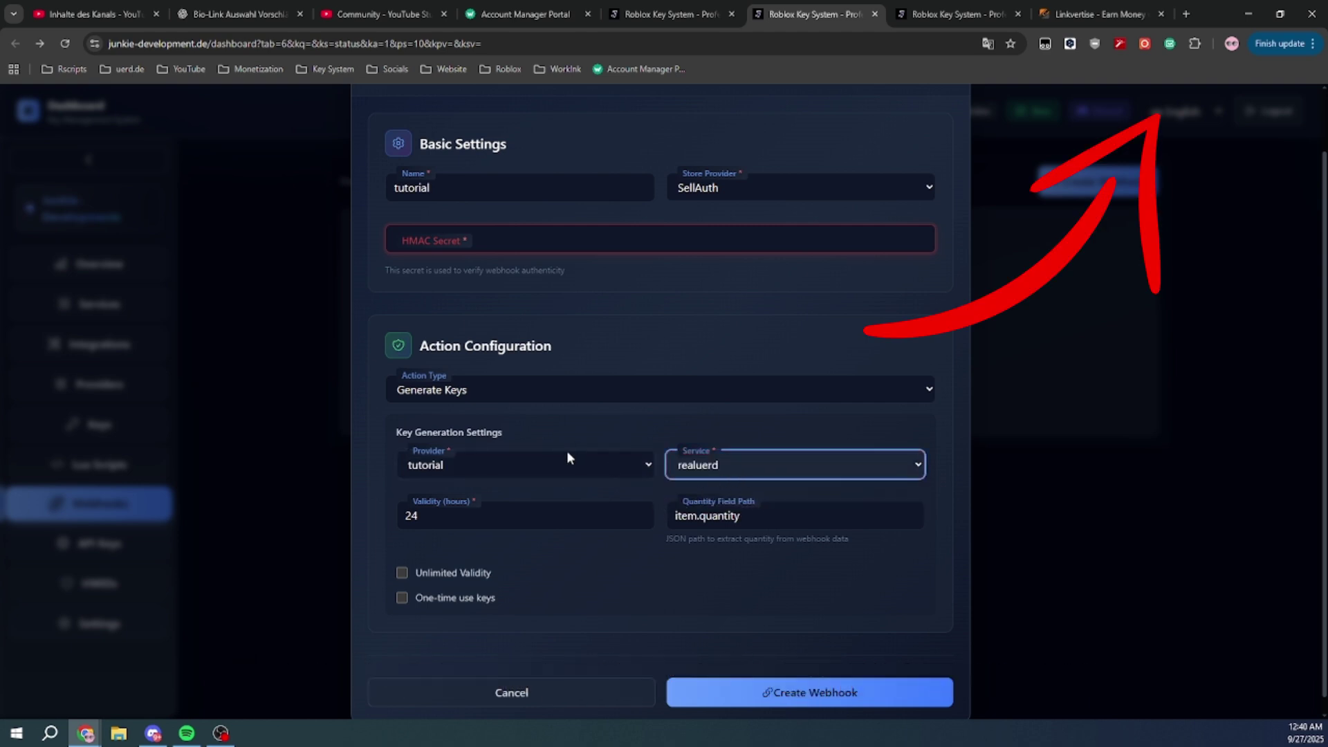
pyautogui.click(490, 511)
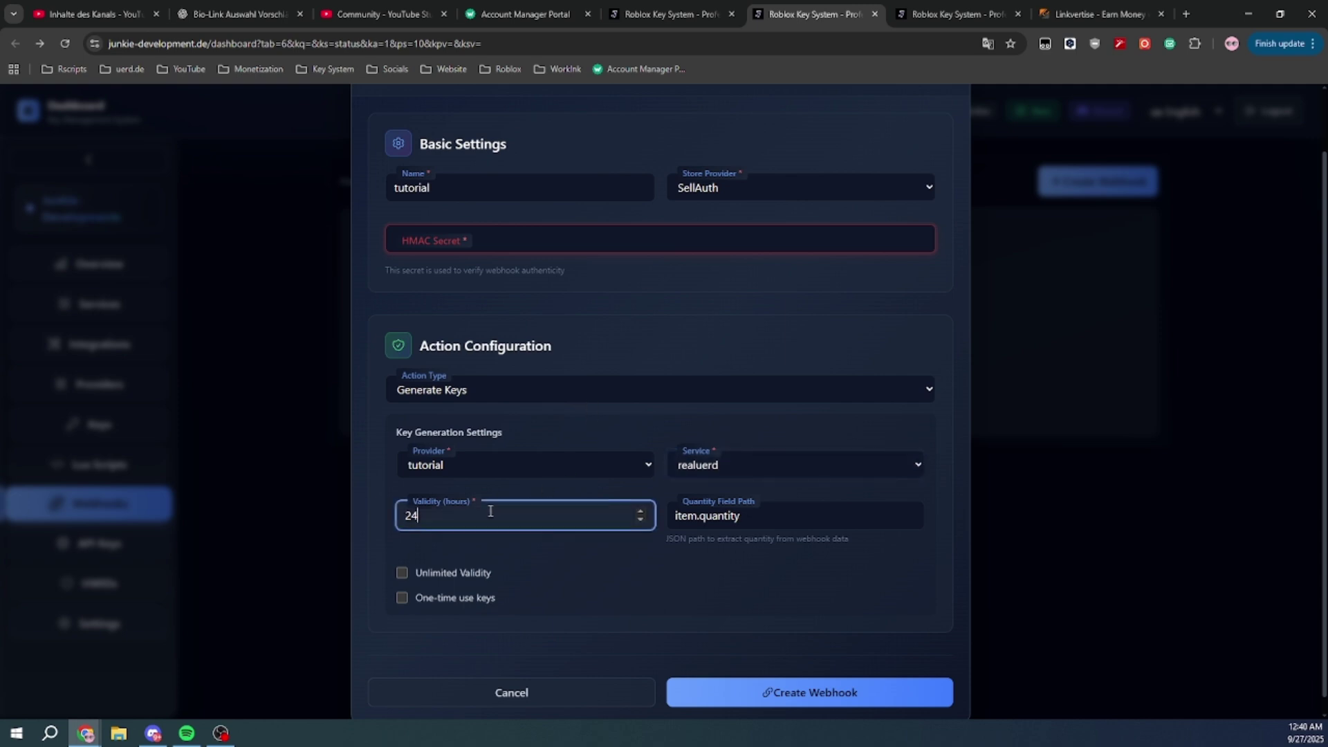
pyautogui.click(614, 316)
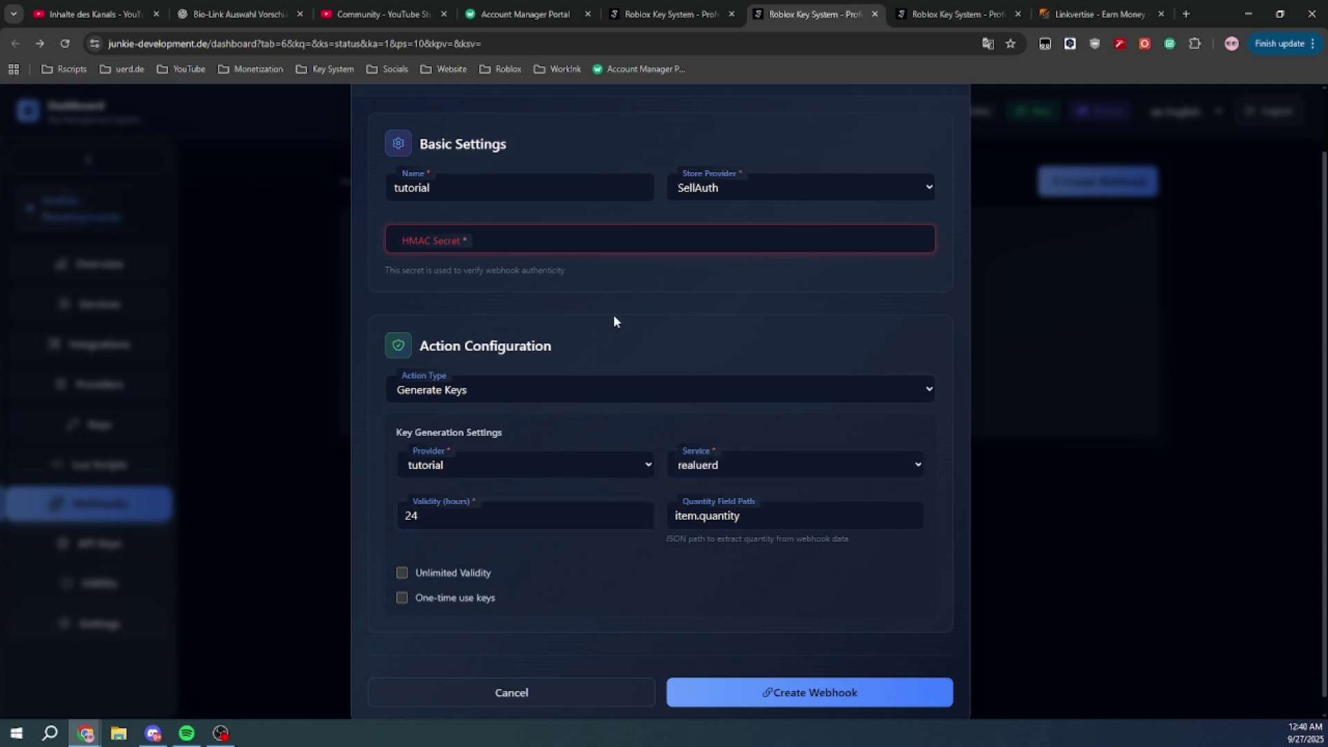
# Leave the unlimited validity and one-time use key options unchecked
pyautogui.click(483, 573)
pyautogui.click(482, 571)
pyautogui.click(482, 571)
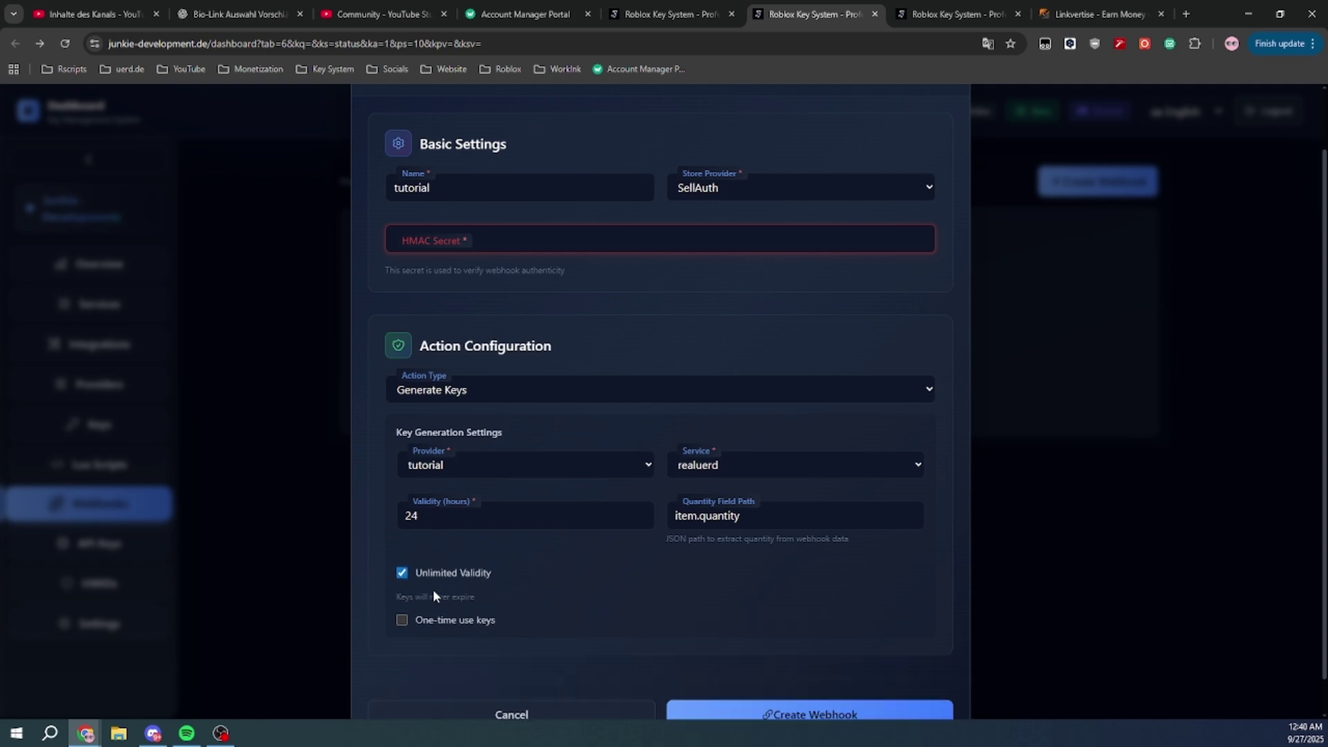
pyautogui.click(477, 573)
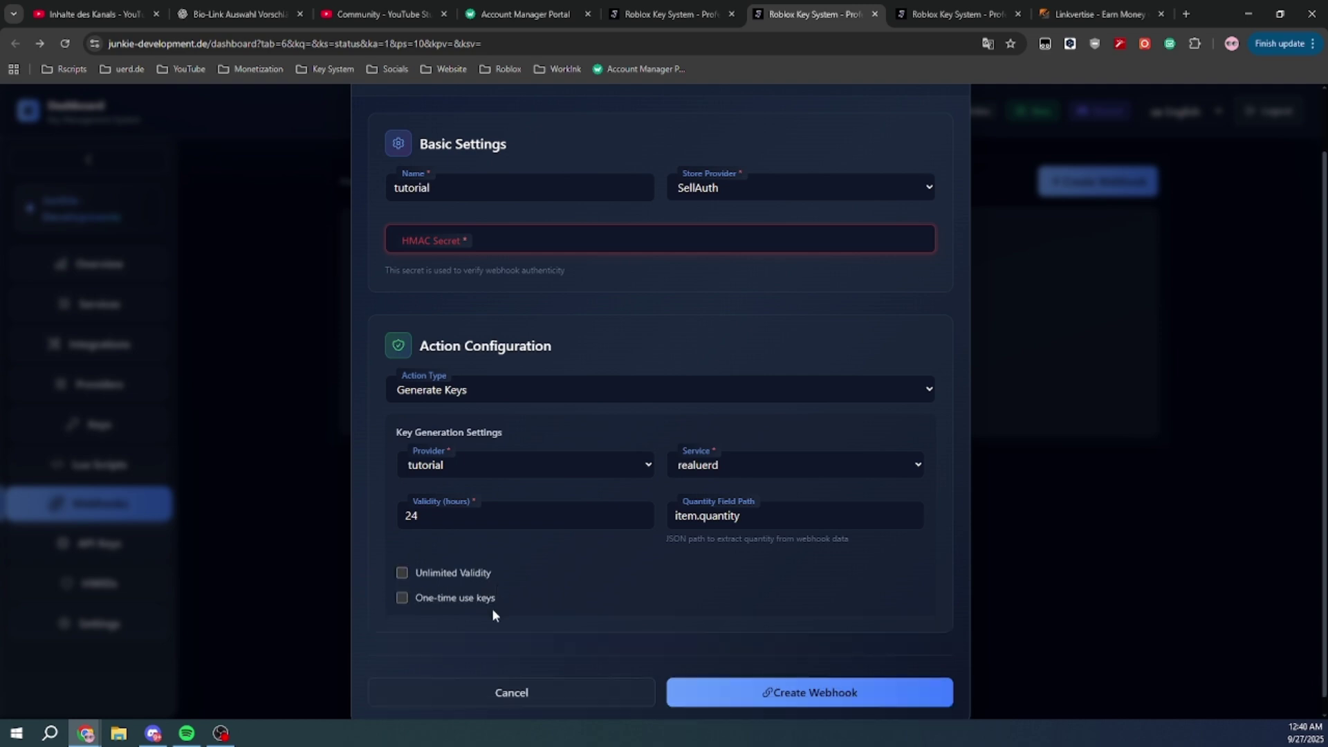
pyautogui.click(477, 600)
pyautogui.click(476, 599)
pyautogui.click(476, 599)
pyautogui.click(475, 596)
pyautogui.scroll(1, 626, 572)
# Enter sellauth.com in the address bar and open it in a new tab
pyautogui.click(738, 43)
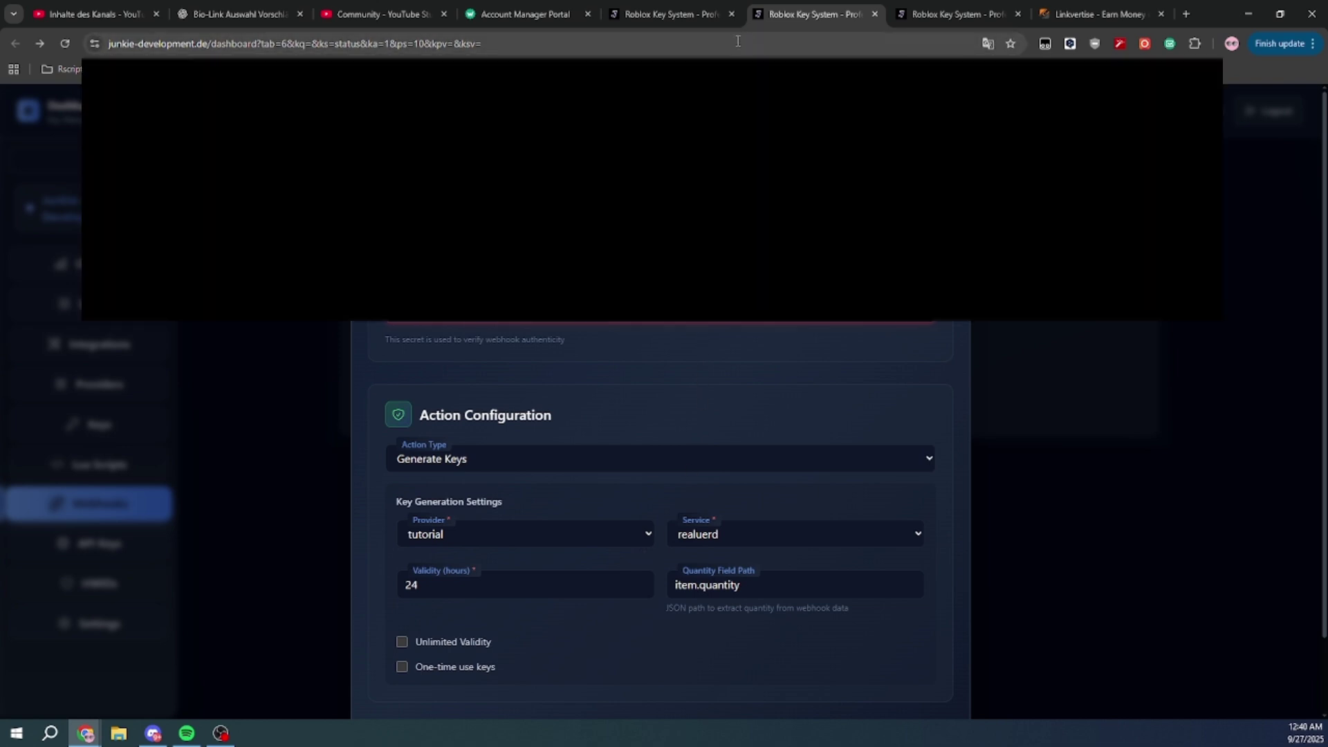
pyautogui.write('sellauth')
pyautogui.press('BackSpace')
pyautogui.press('BackSpace')
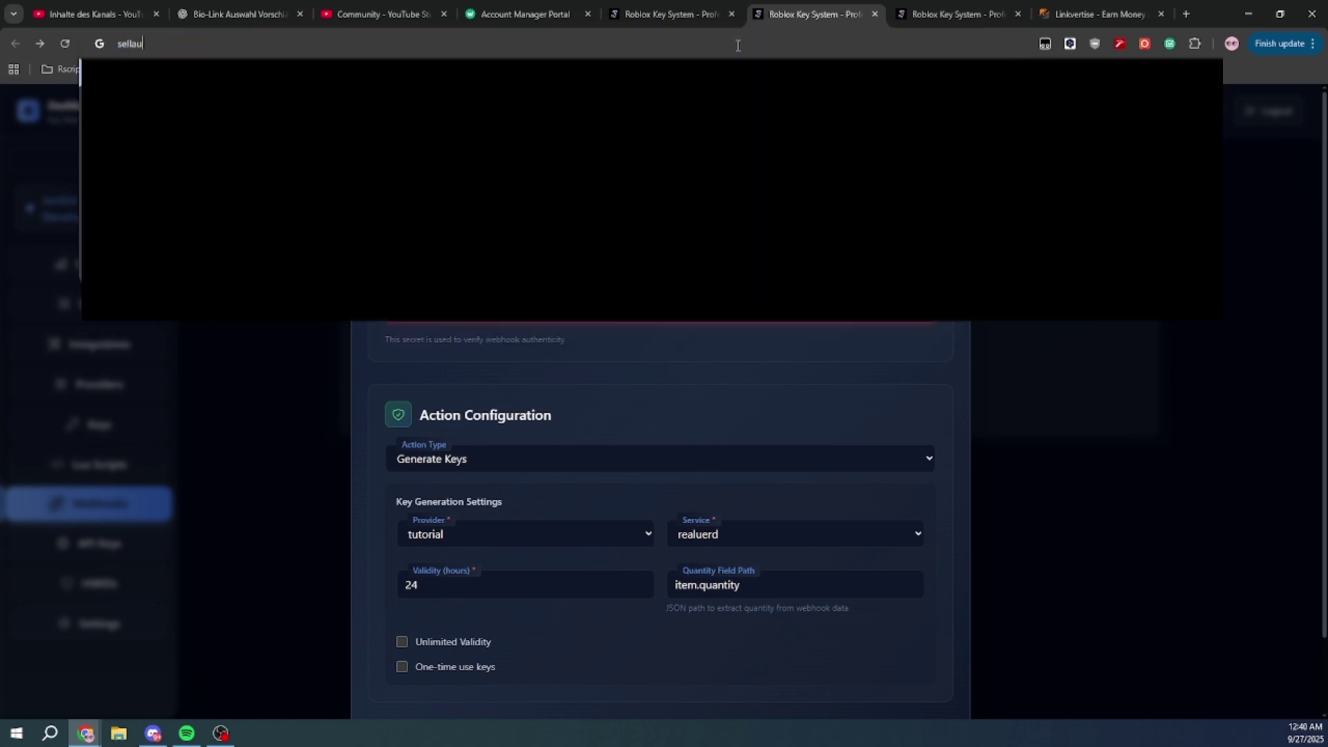
pyautogui.write('th.com')
pyautogui.hotkey('alt', 'Return')
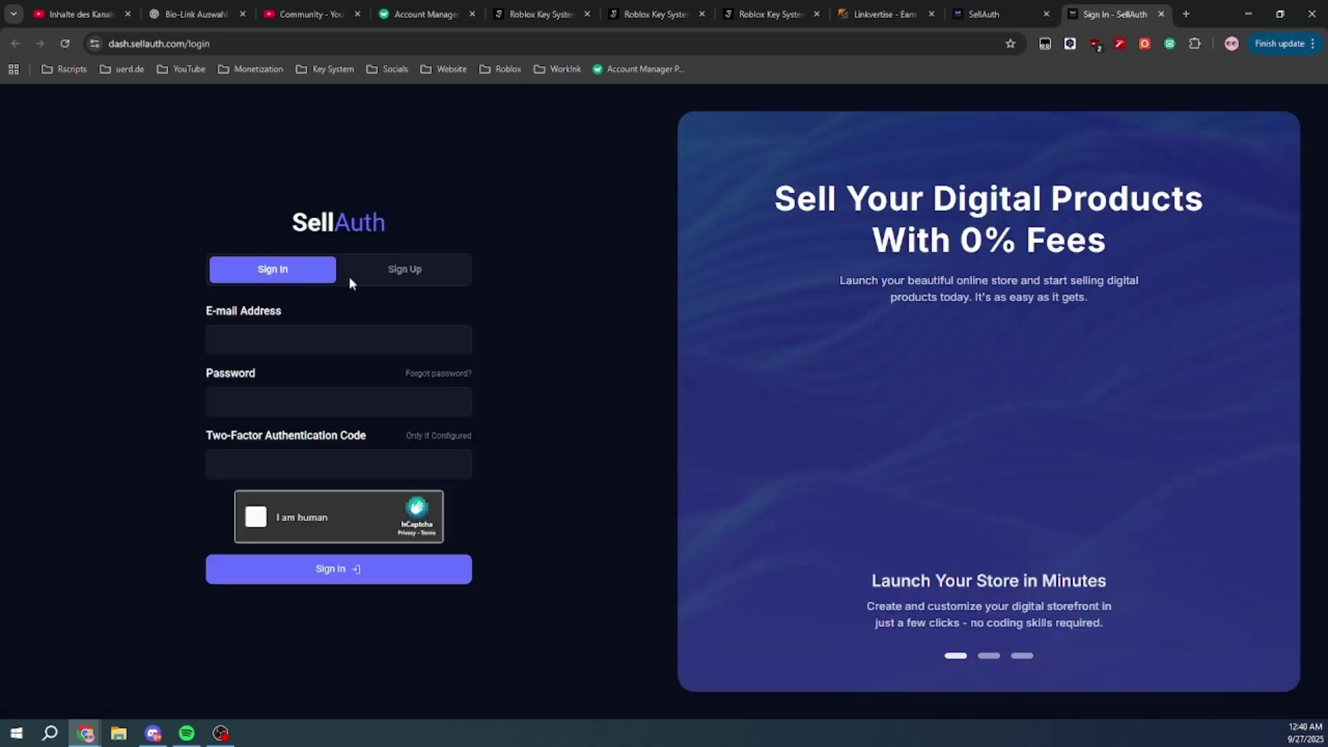
# Switch to the sign-up form and fill in the account e-mail and password
pyautogui.click(312, 339)
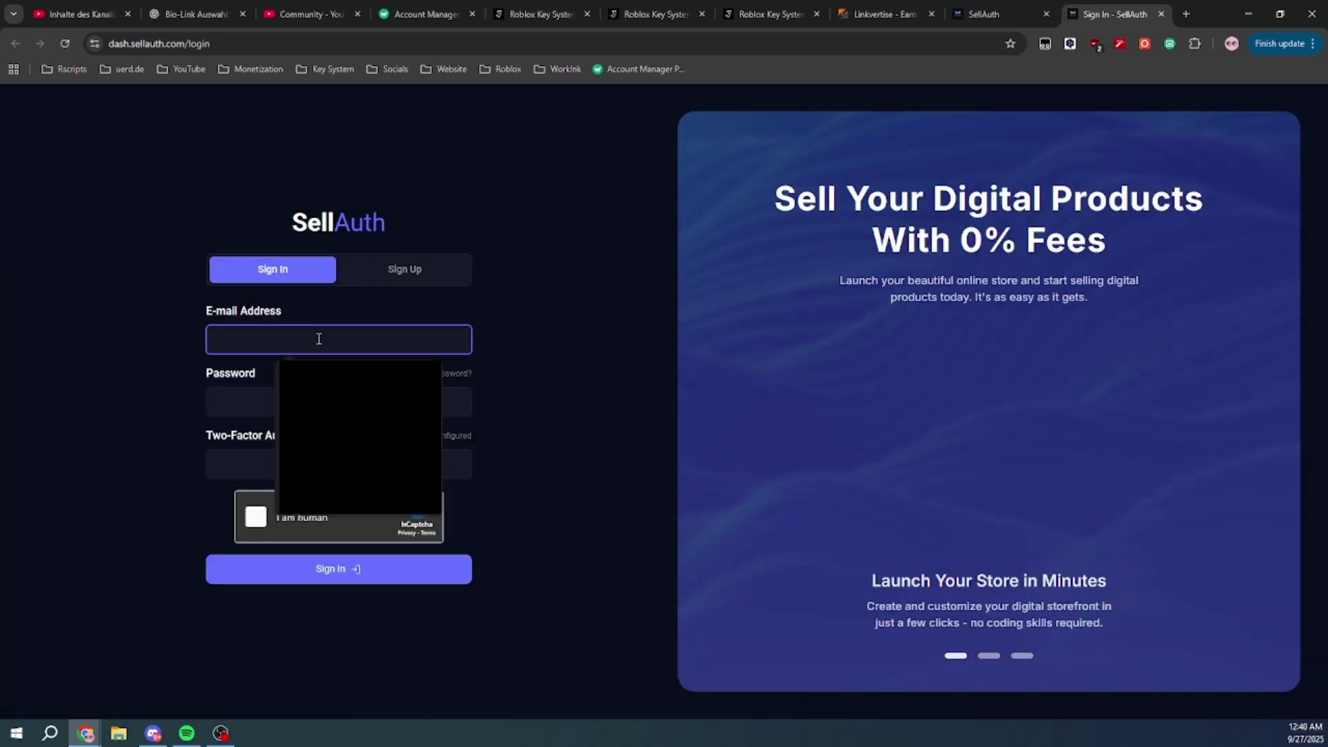
pyautogui.click(405, 269)
pyautogui.click(351, 264)
pyautogui.write('c')
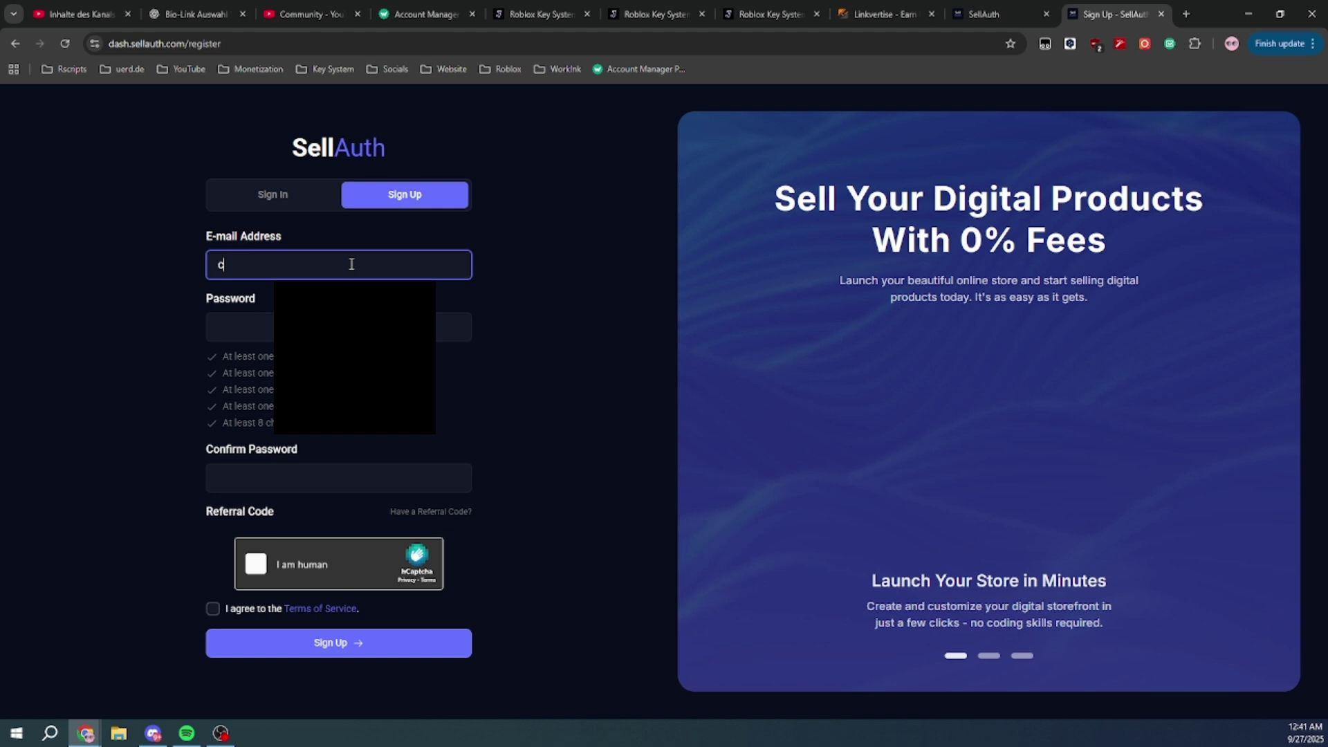
pyautogui.write('ont')
pyautogui.press('Down')
pyautogui.press('Tab')
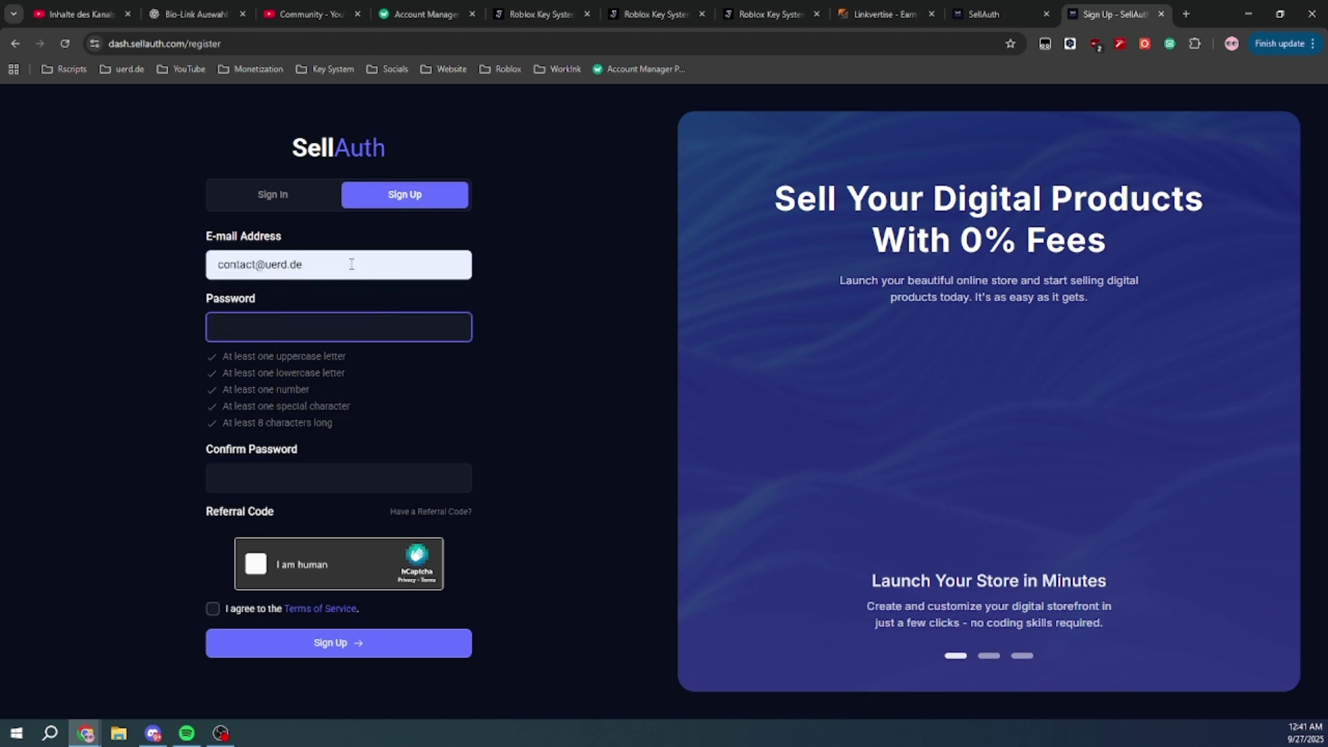
pyautogui.write('Password1')
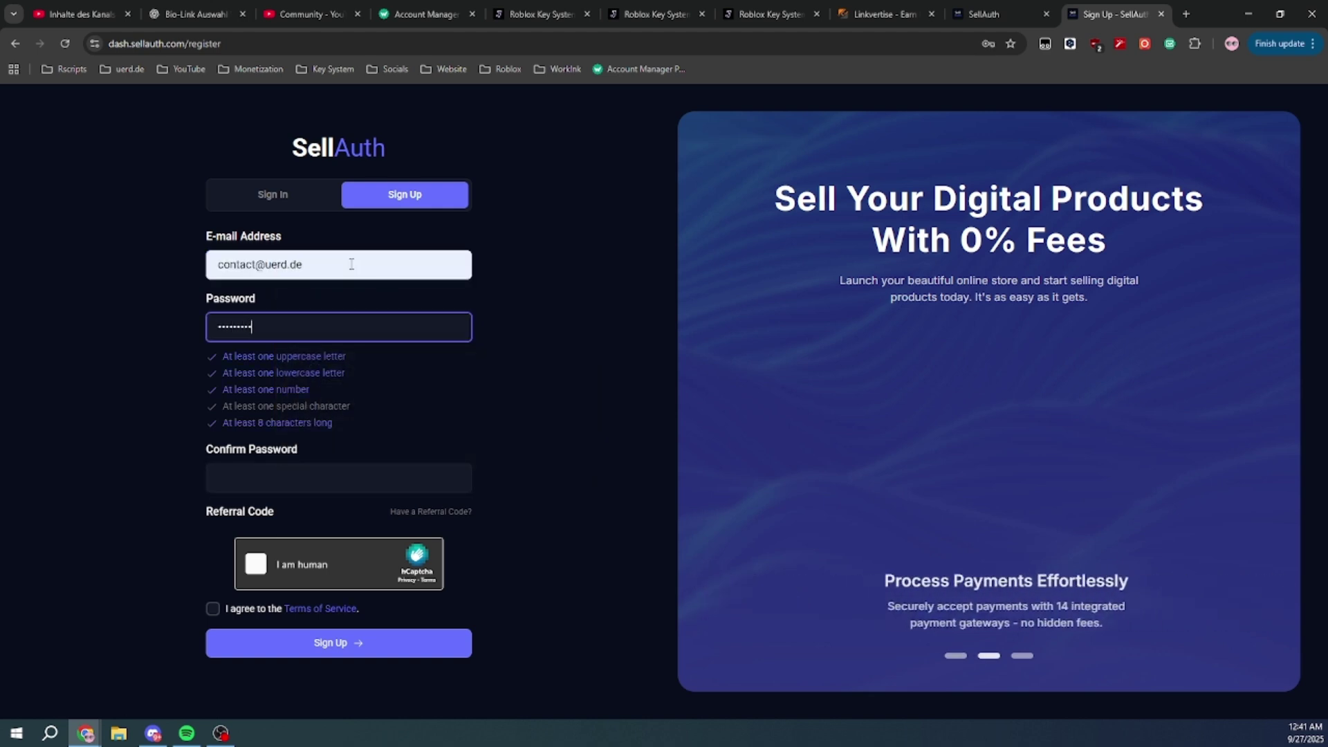
pyautogui.press('Tab')
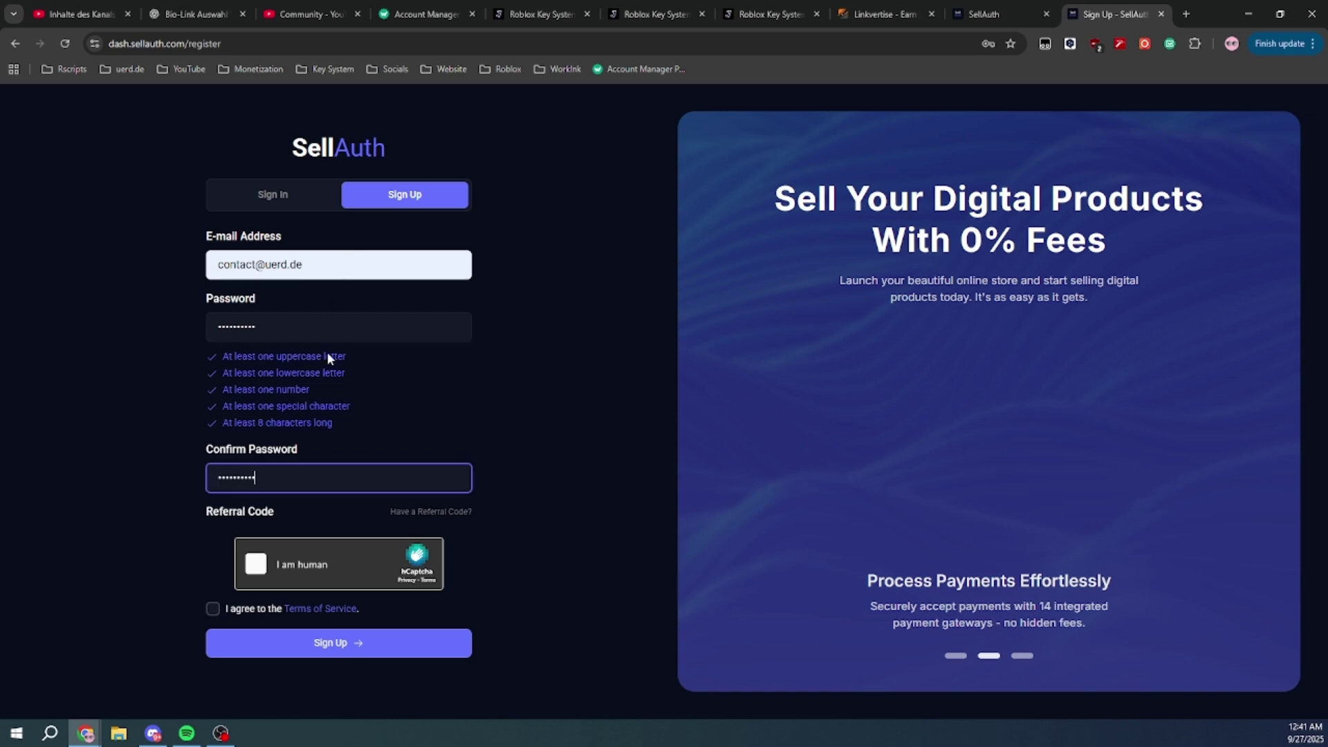
# Solve the hCaptcha image challenge to complete registration
pyautogui.click(299, 577)
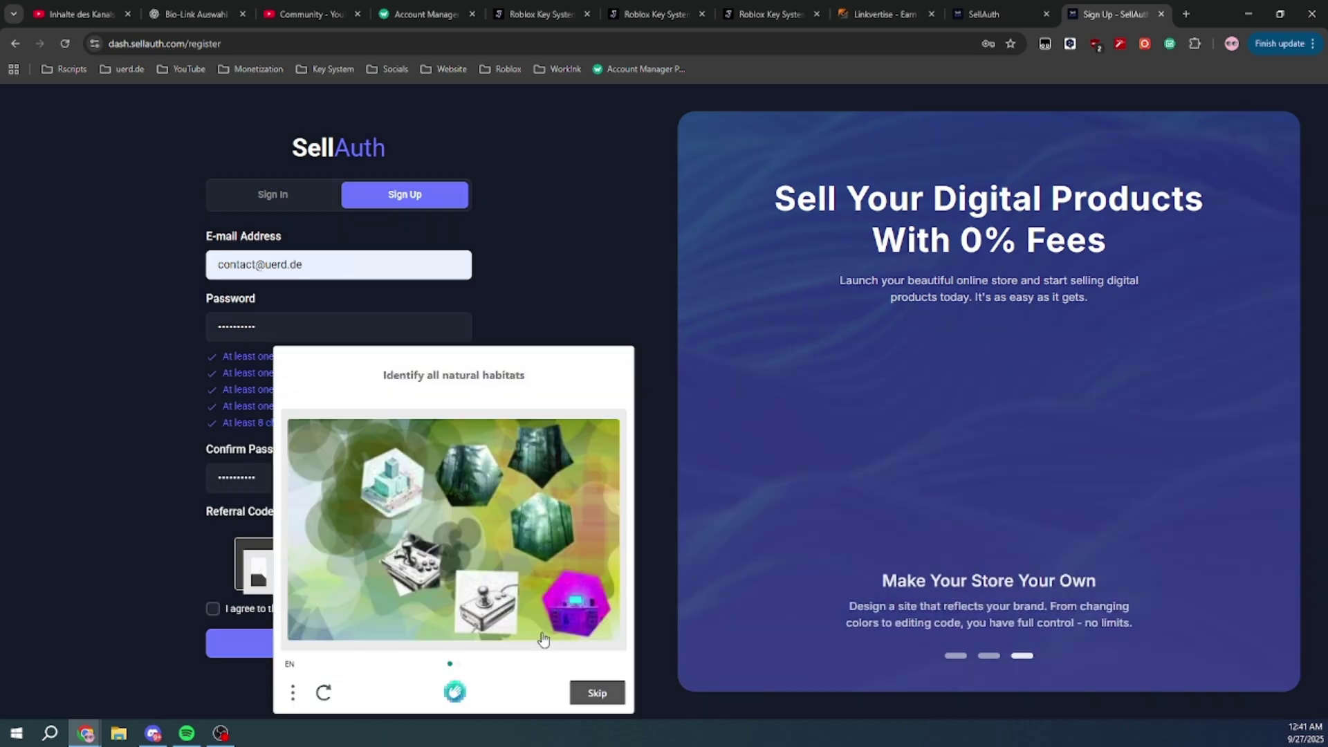
pyautogui.click(564, 553)
pyautogui.click(596, 692)
pyautogui.click(597, 692)
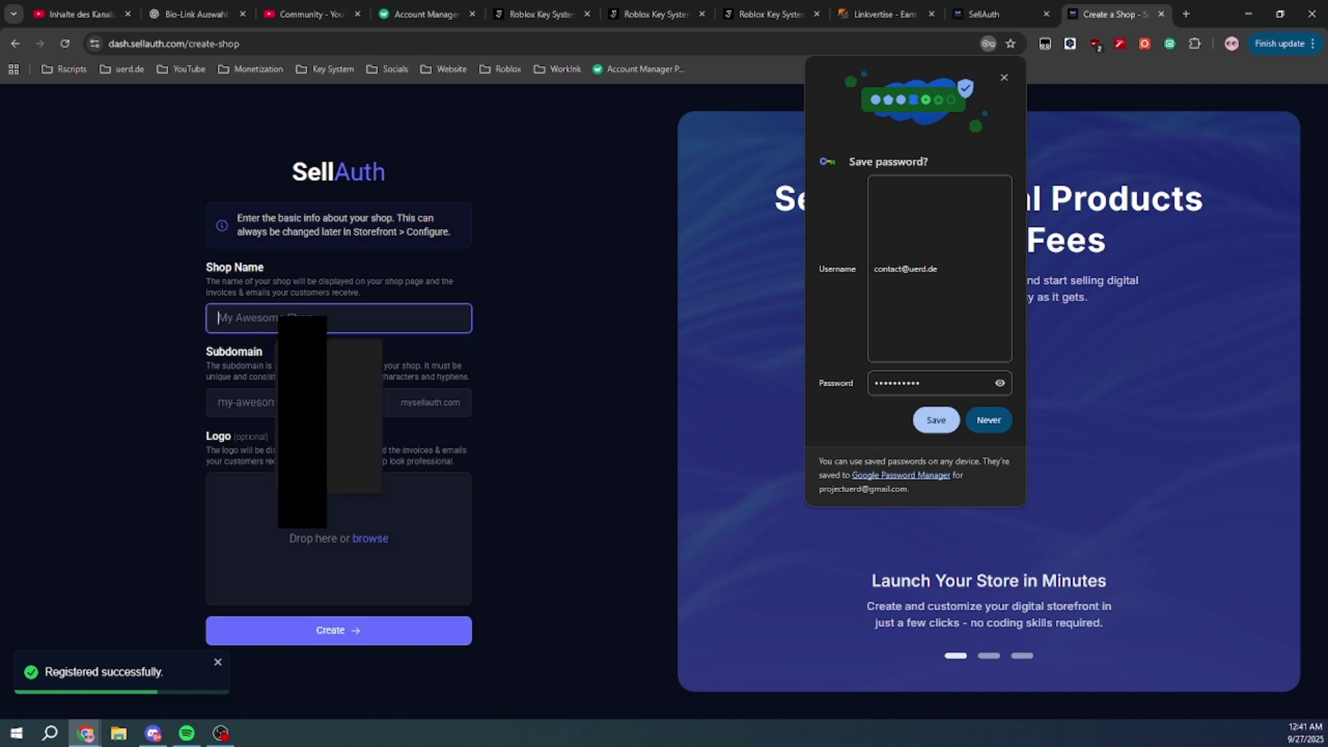
# Create the shop 'tutorial shop' with subdomain uerdtutorial, declining to save the password
pyautogui.write('tutorial shop')
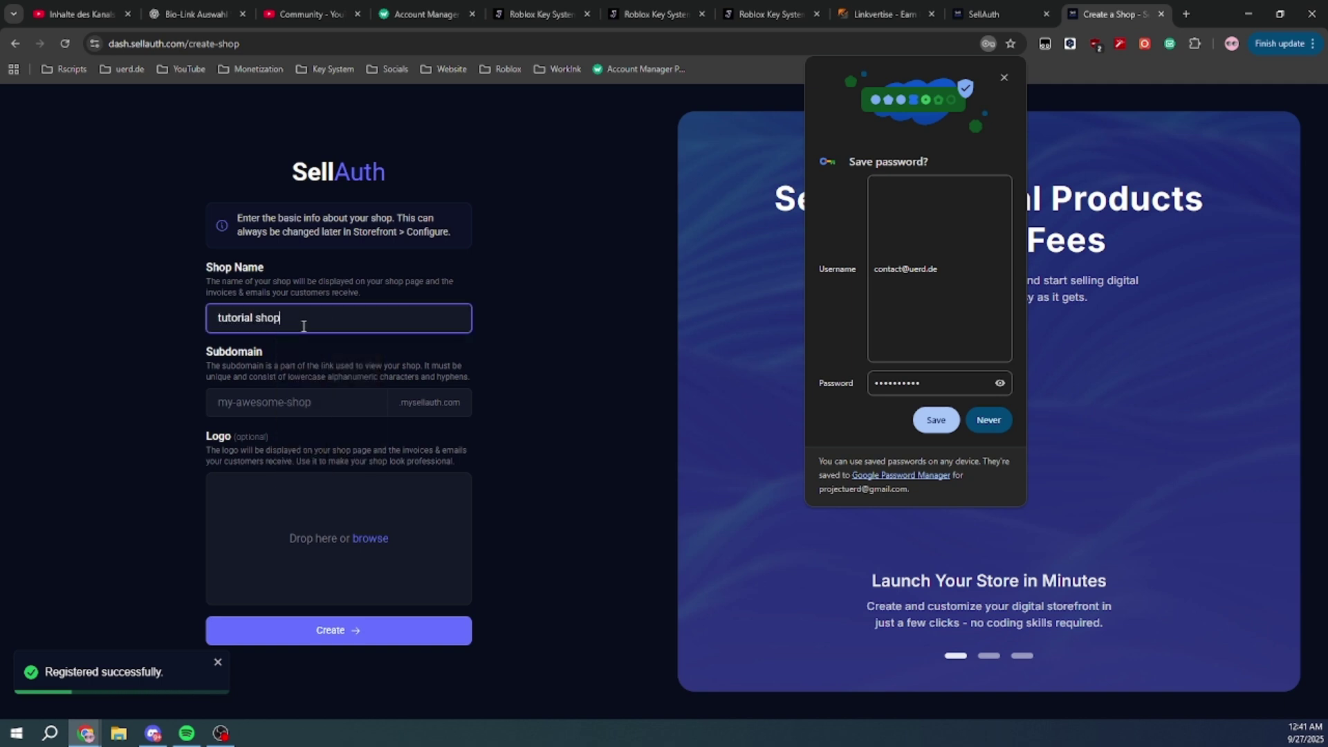
pyautogui.click(312, 412)
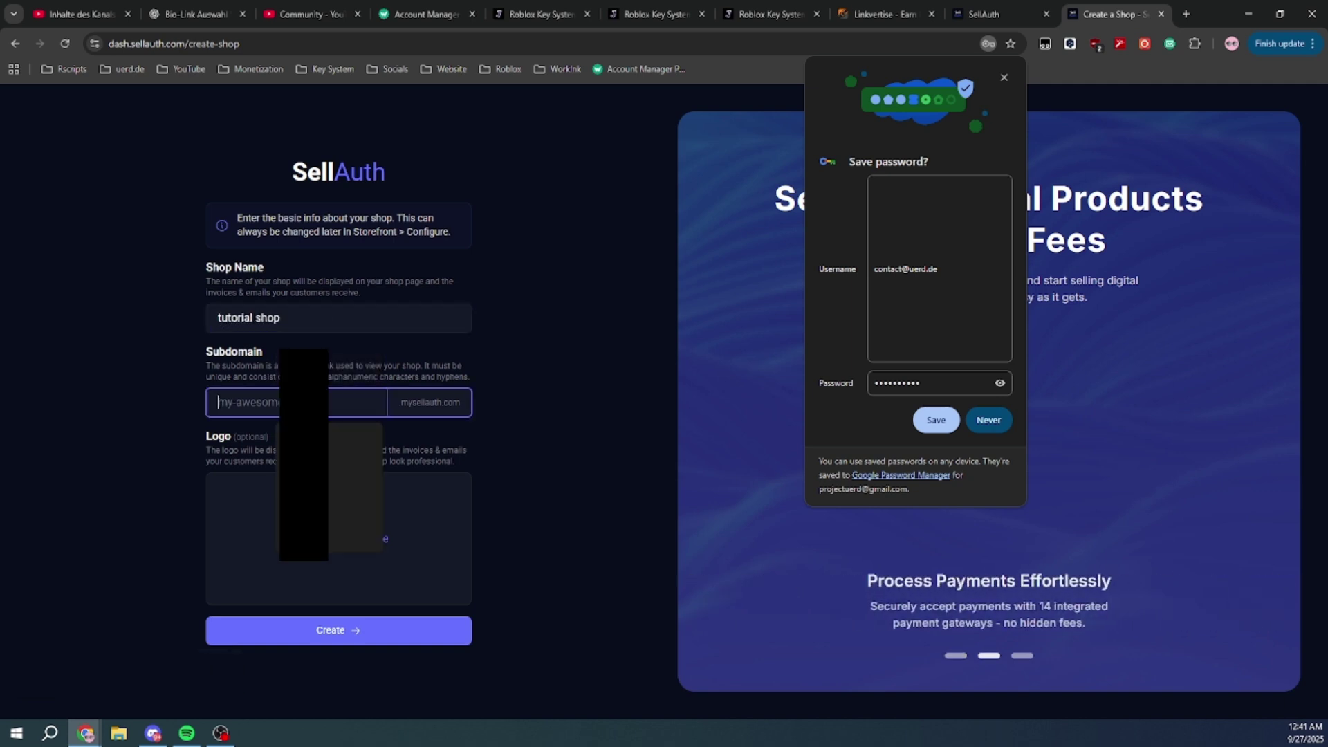
pyautogui.write('realulerd')
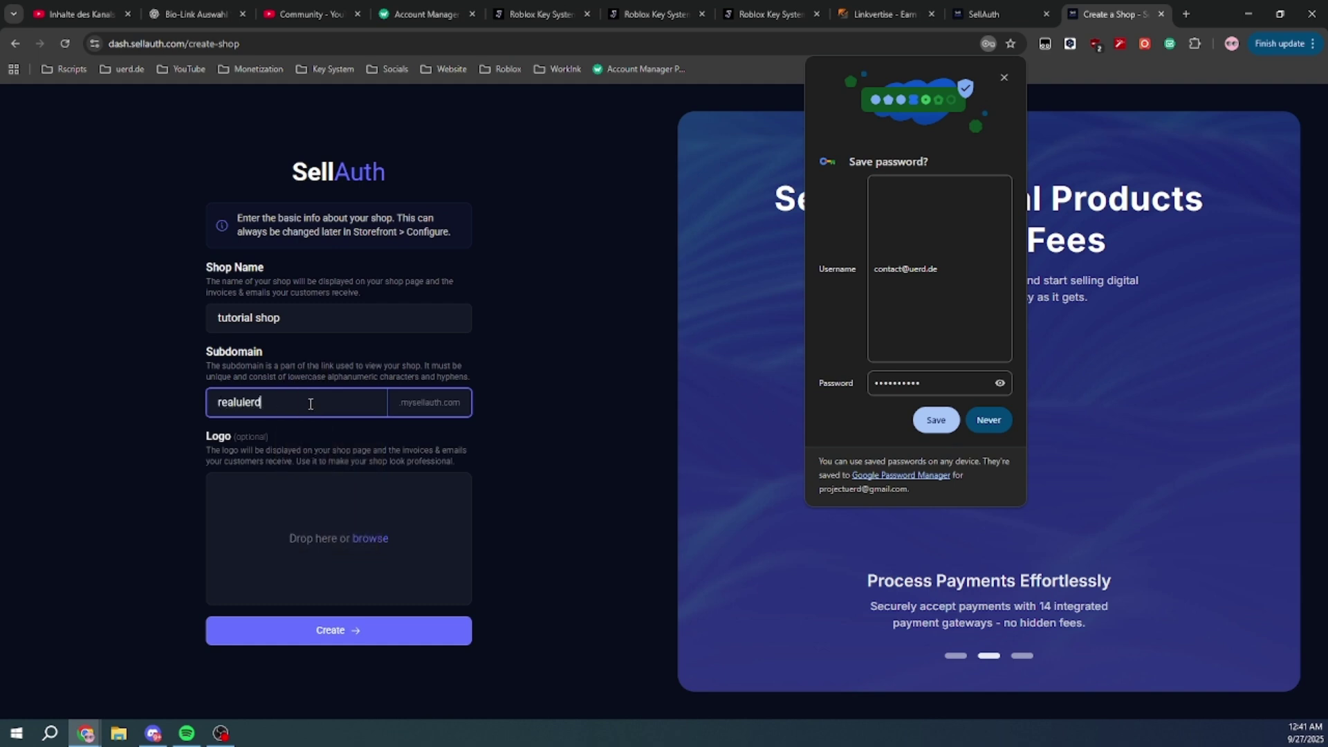
pyautogui.press('BackSpace')
pyautogui.press('BackSpace')
pyautogui.press('BackSpace')
pyautogui.press('BackSpace')
pyautogui.press('BackSpace')
pyautogui.write('uerdtutorial')
pyautogui.click(420, 630)
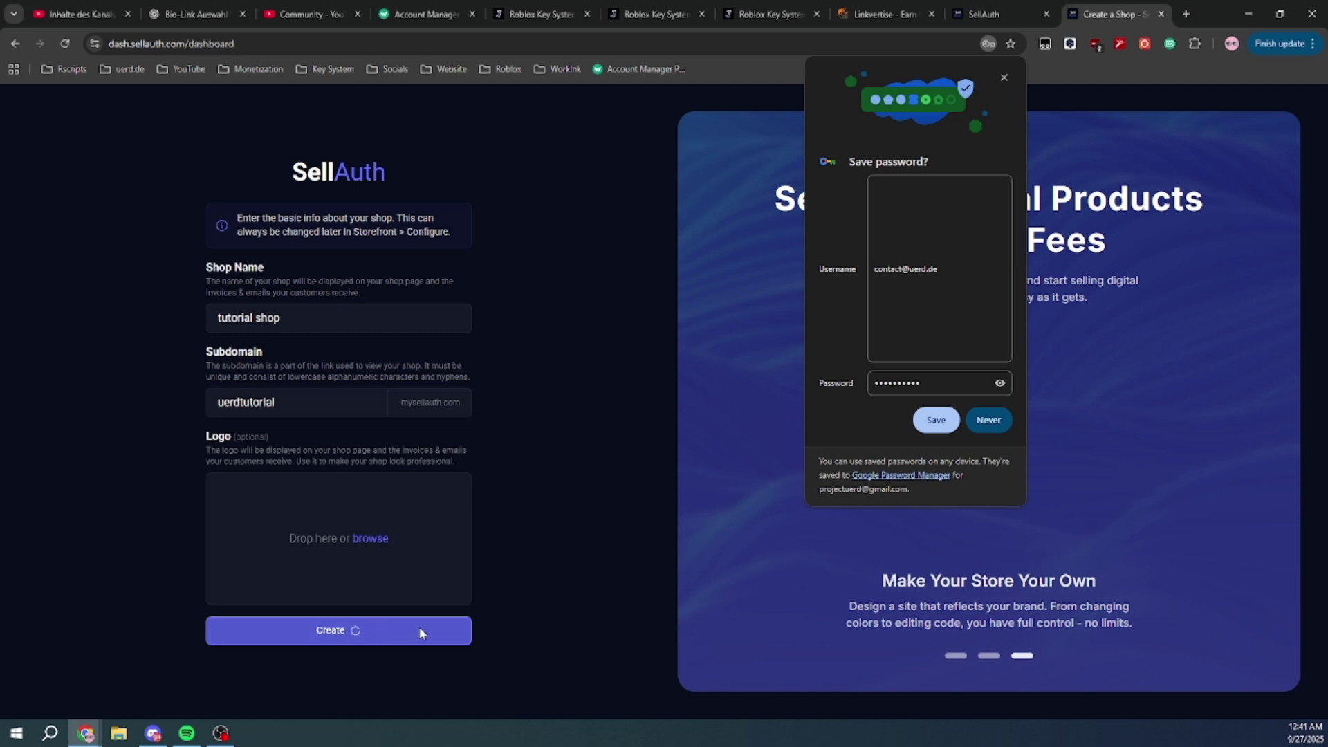
pyautogui.click(989, 420)
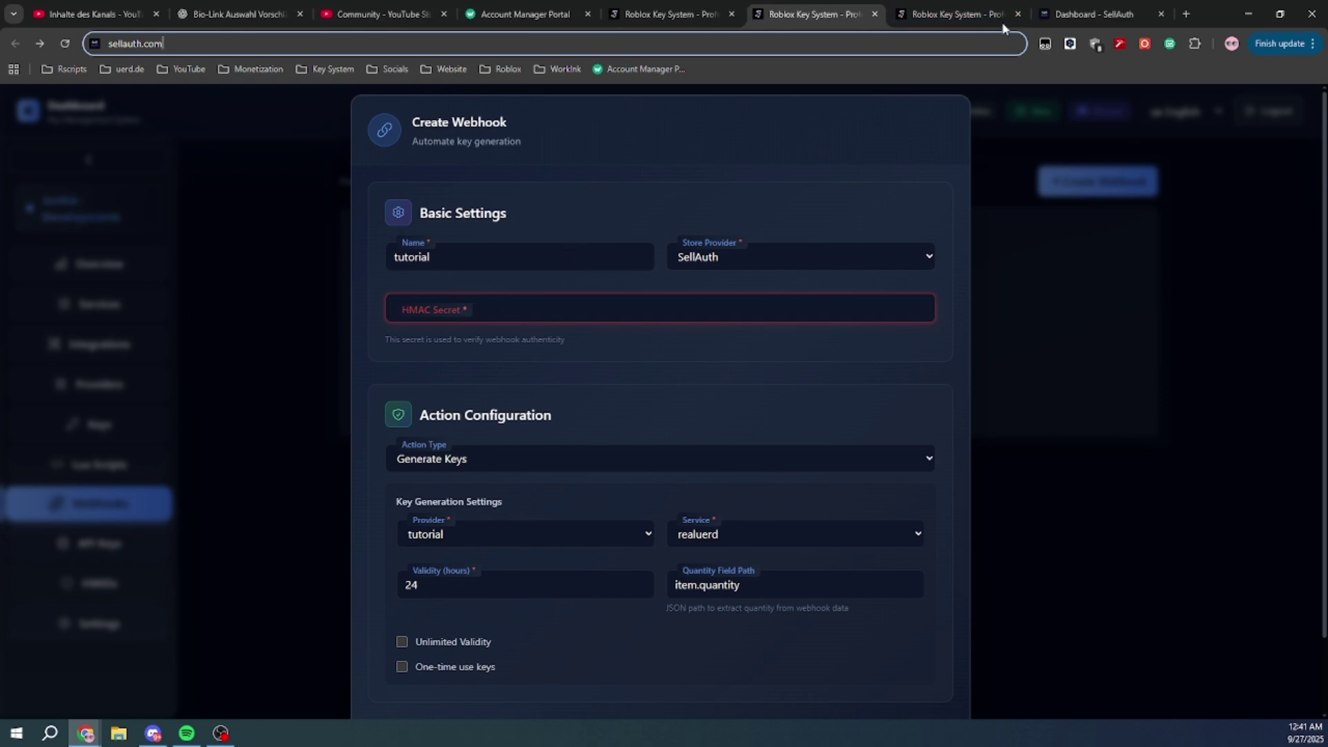
# Open the Storefront > Configure settings in the SellAuth dashboard
pyautogui.click(1093, 14)
pyautogui.click(103, 488)
pyautogui.scroll(-1, 111, 515)
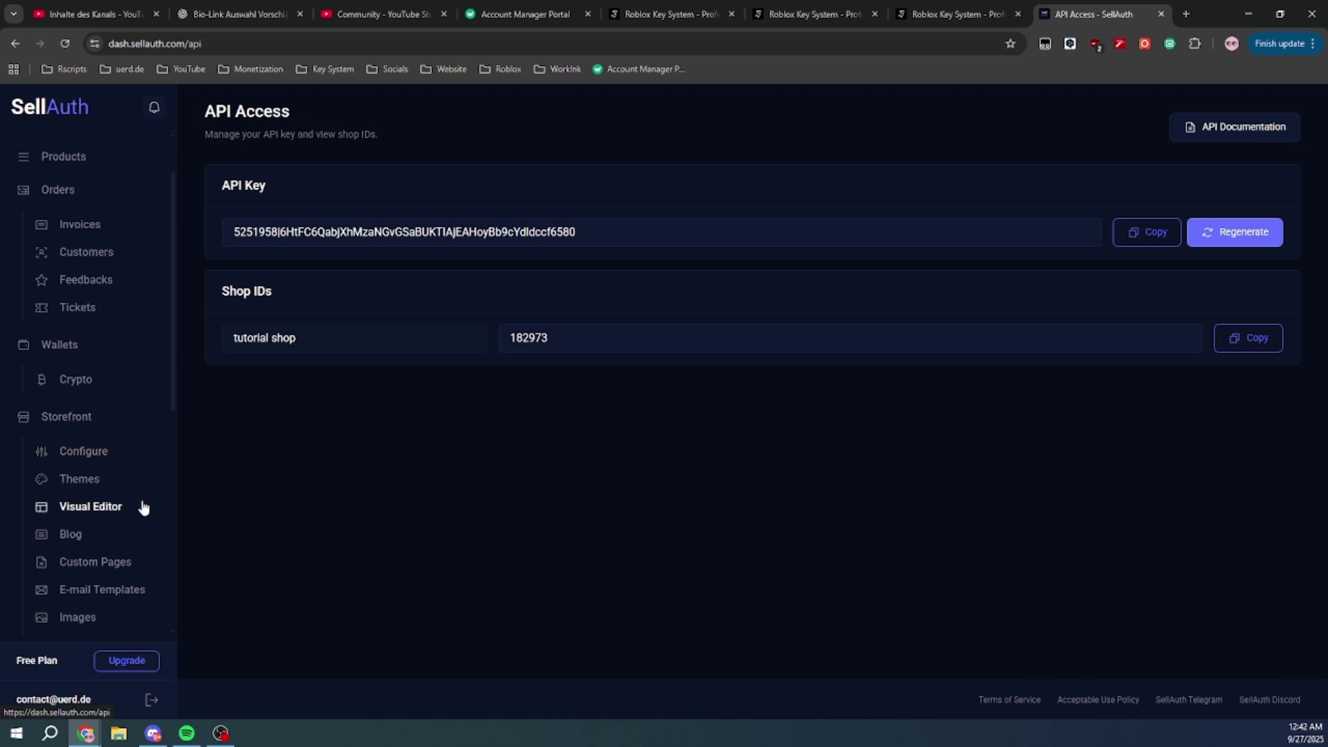
pyautogui.scroll(-2, 143, 509)
pyautogui.click(103, 317)
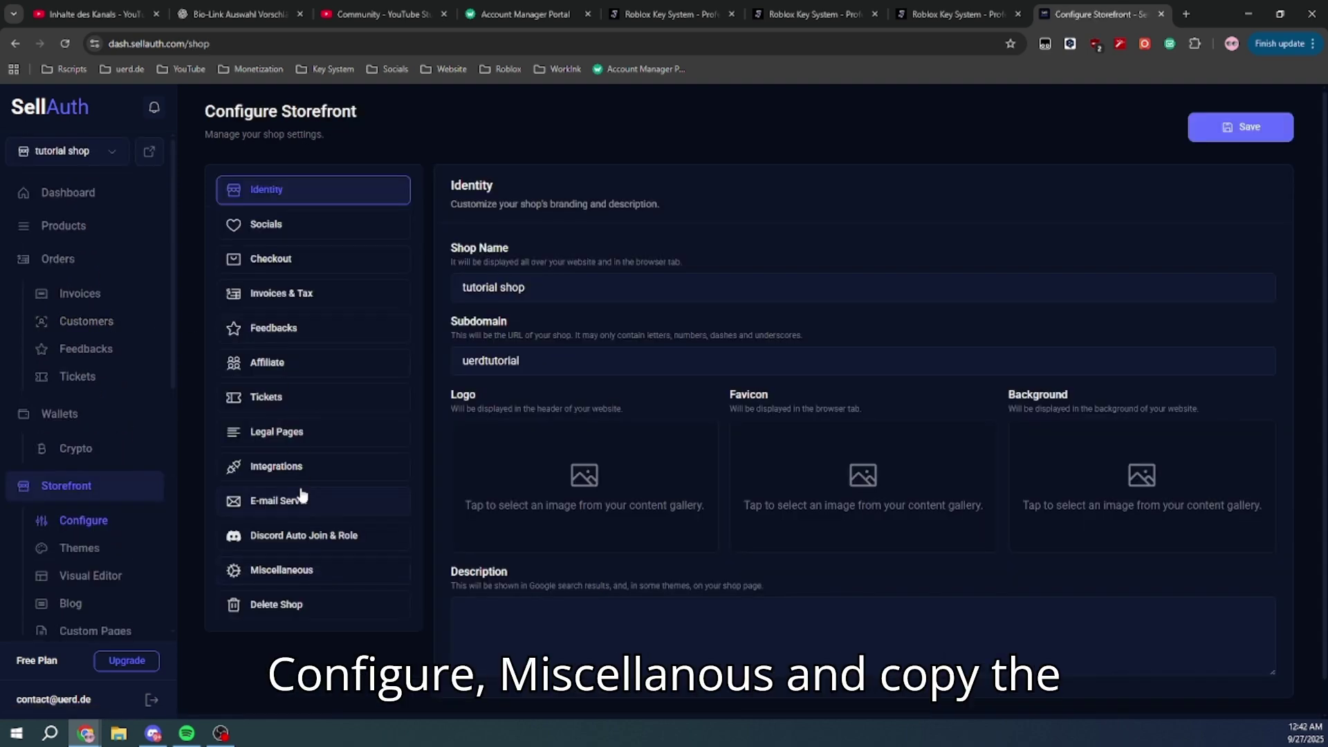
# Regenerate the Webhook Secret under Miscellaneous and copy the new secret
pyautogui.click(300, 568)
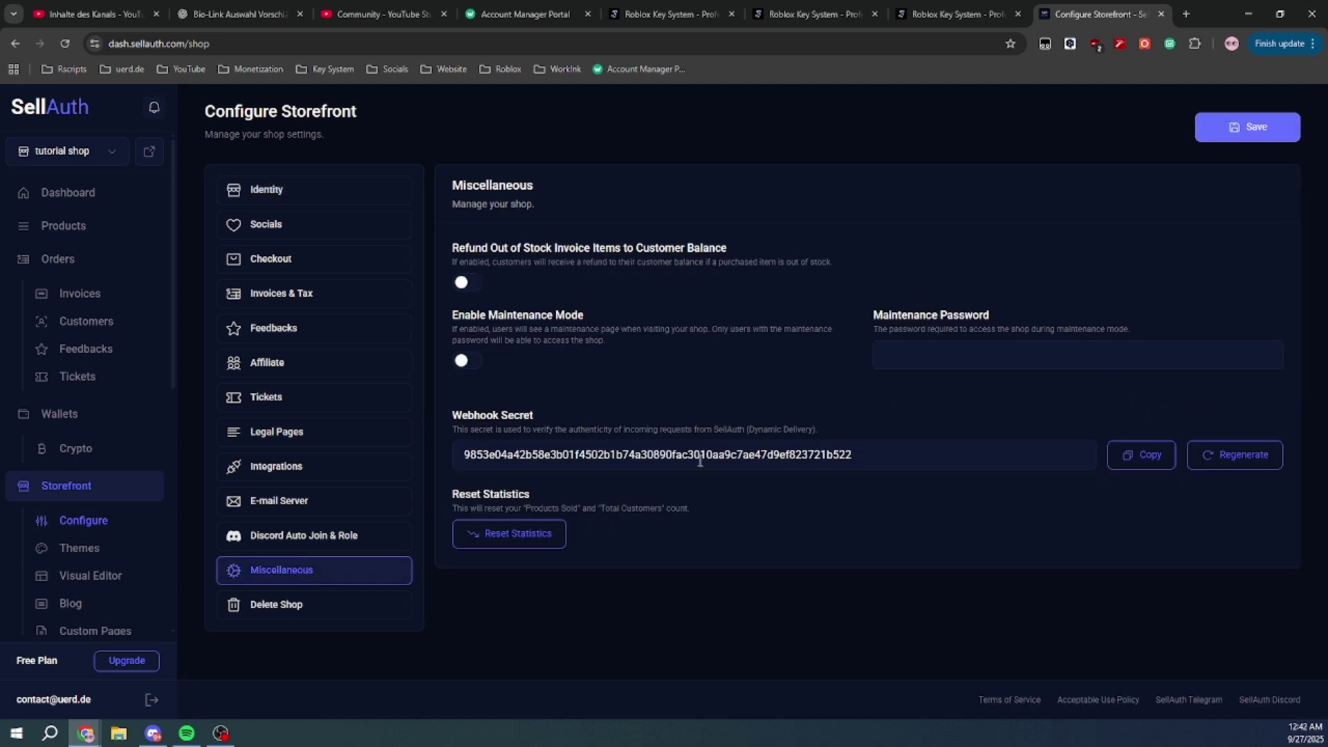
pyautogui.click(1249, 455)
pyautogui.doubleClick(648, 455)
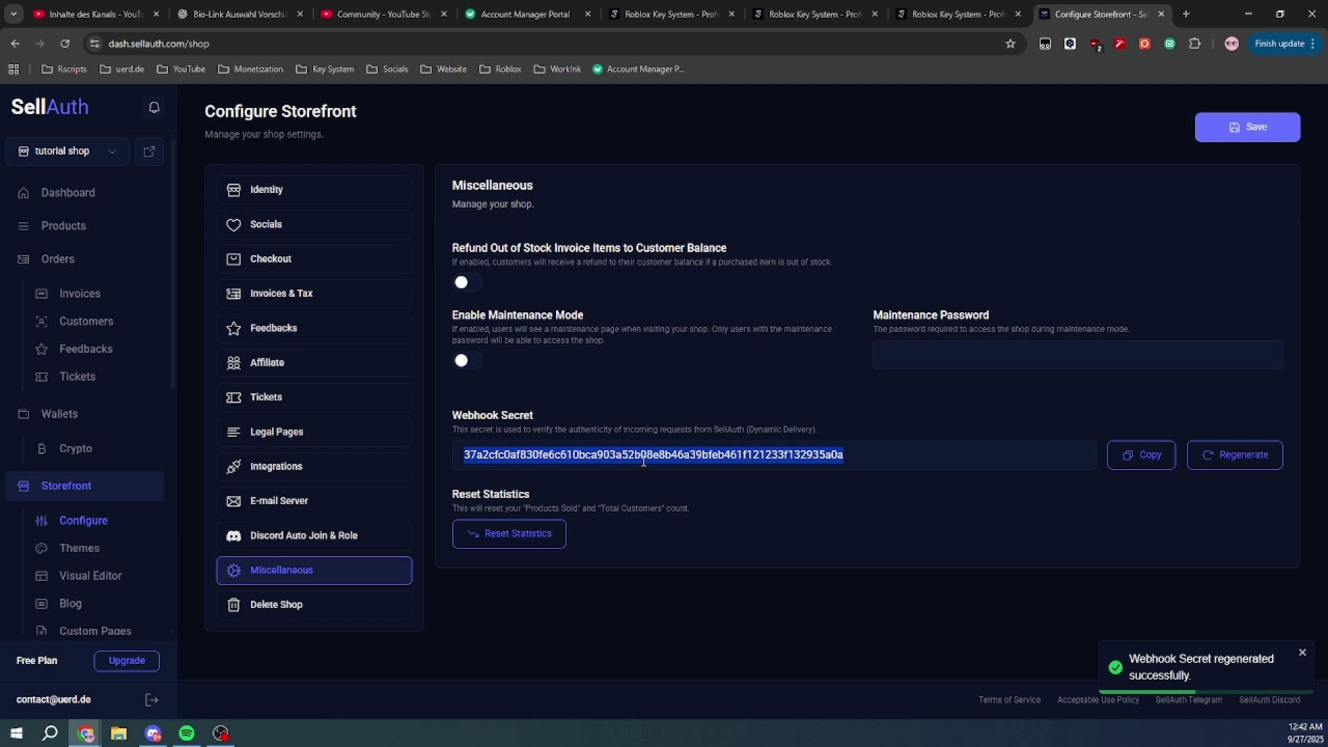
pyautogui.rightClick(641, 470)
pyautogui.click(740, 512)
# Paste the copied secret into the tutorial webhook's HMAC Secret field
pyautogui.click(813, 8)
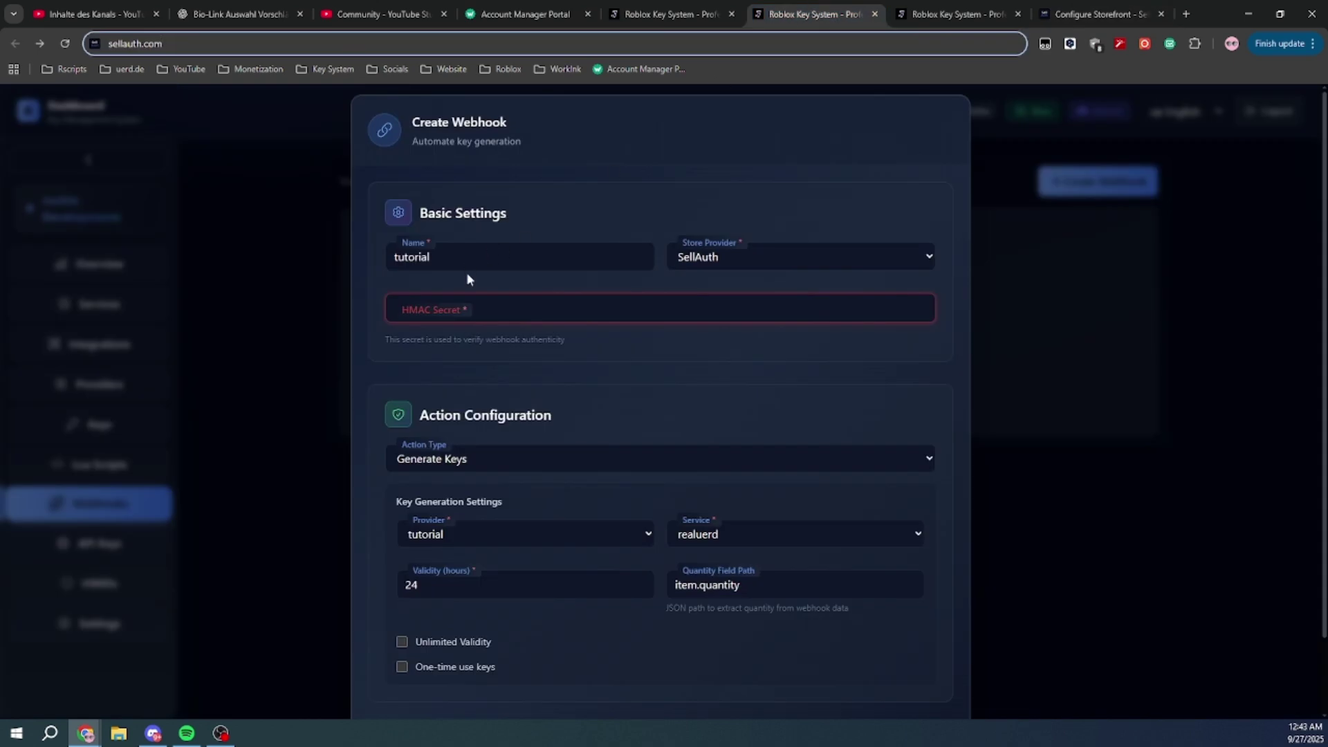
pyautogui.click(484, 307)
pyautogui.rightClick(487, 310)
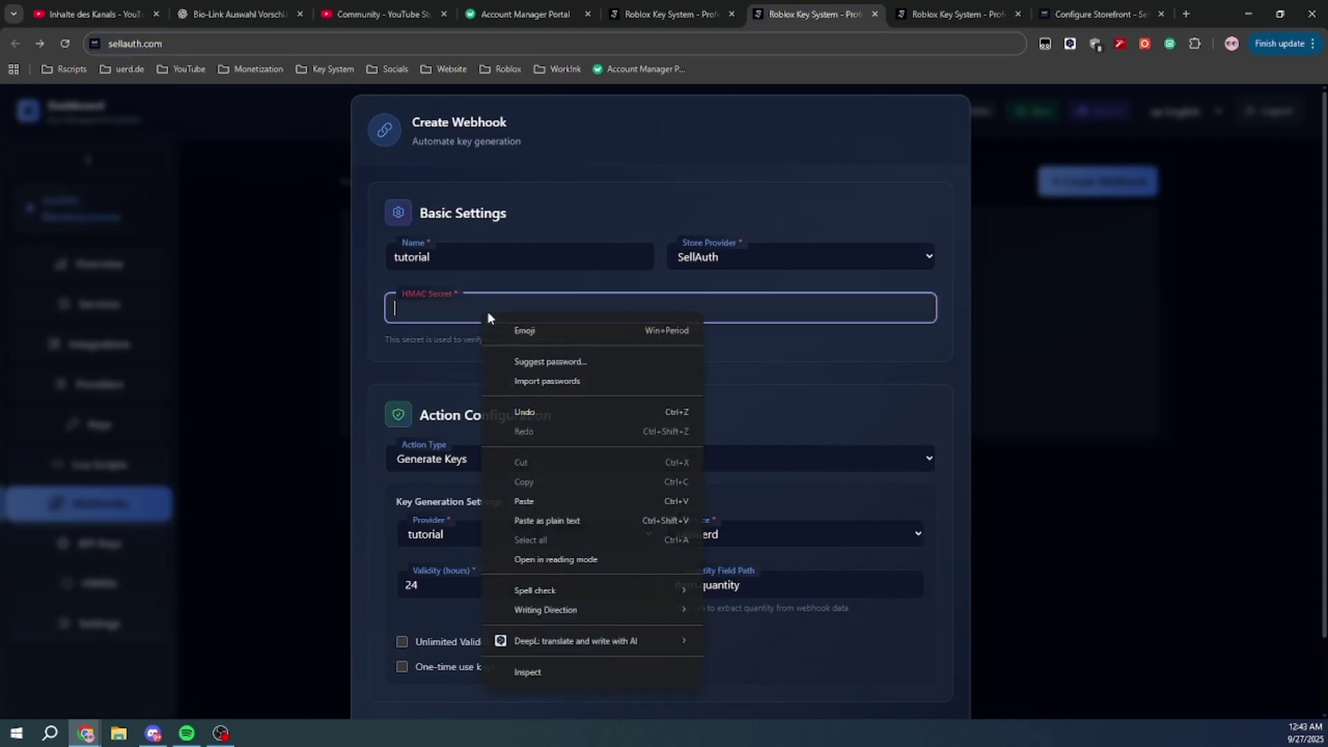
pyautogui.click(555, 501)
pyautogui.click(599, 348)
# Create the tutorial webhook and copy its webhook URL
pyautogui.scroll(-1, 545, 467)
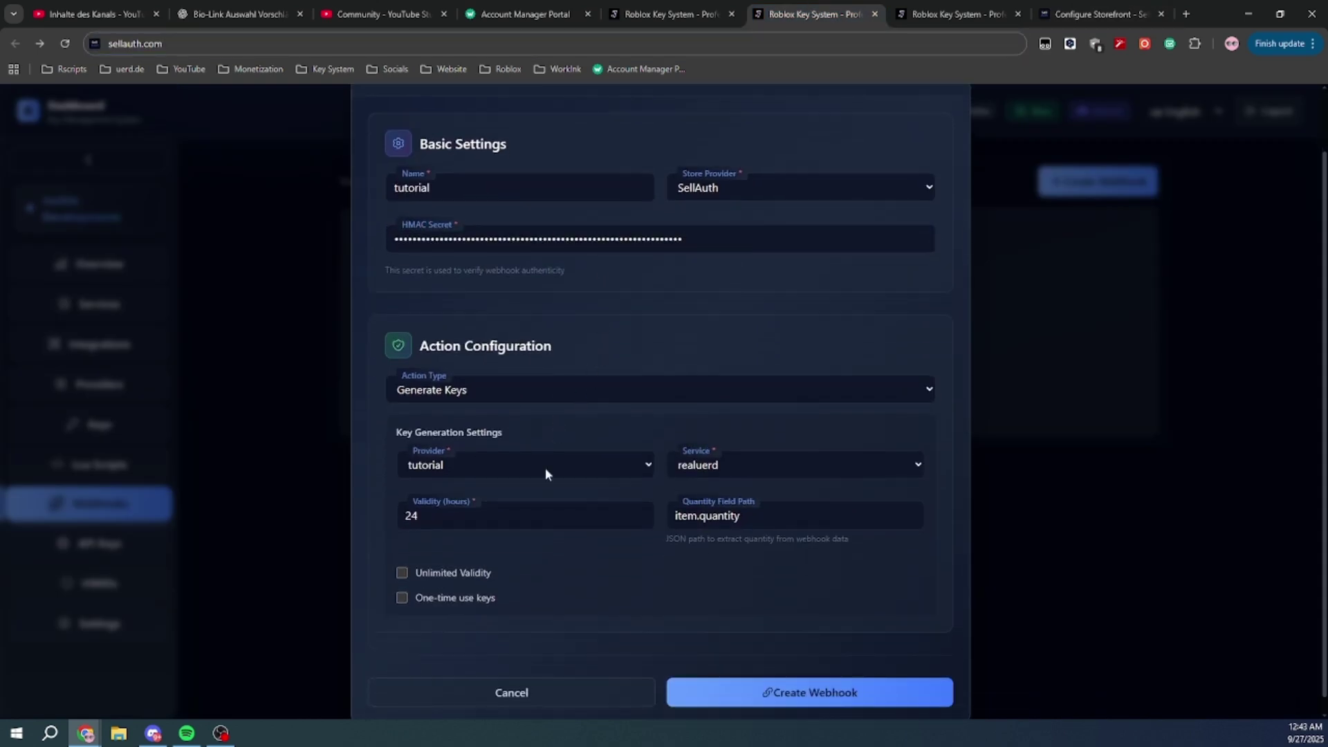
pyautogui.click(795, 695)
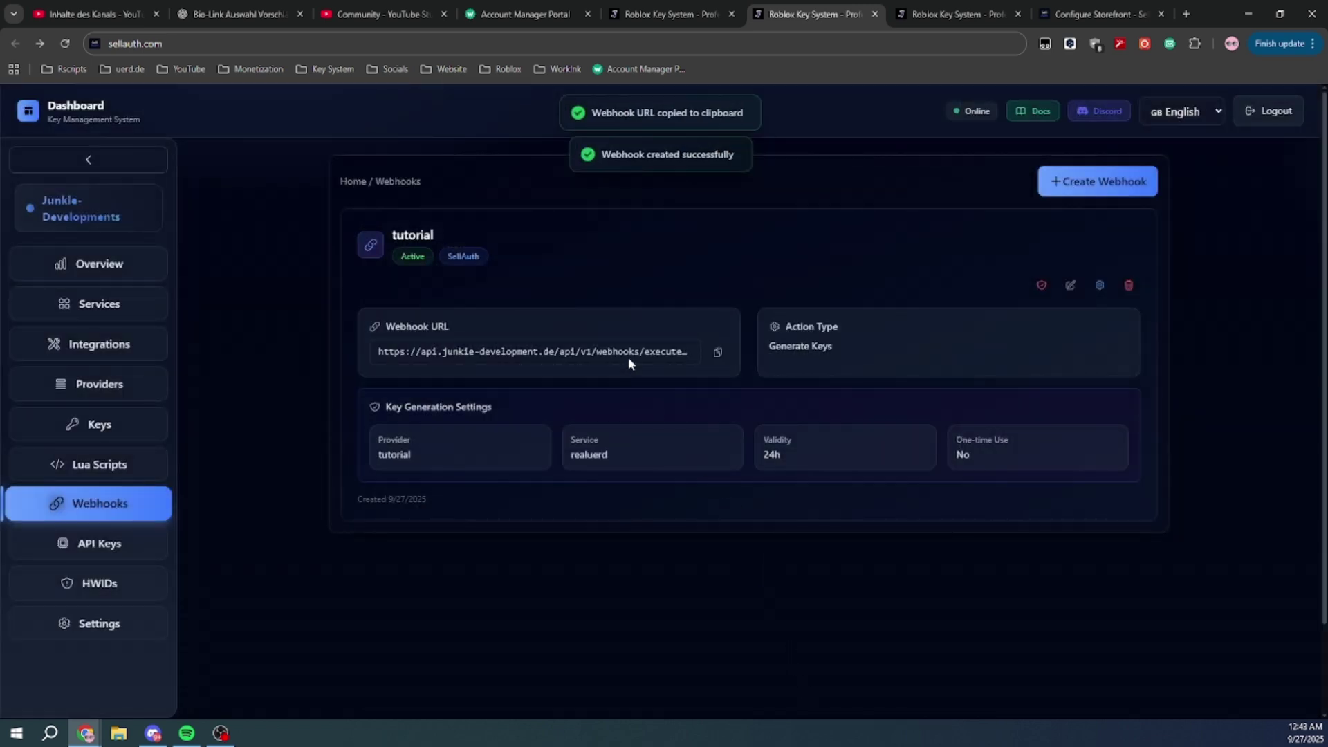
pyautogui.click(718, 354)
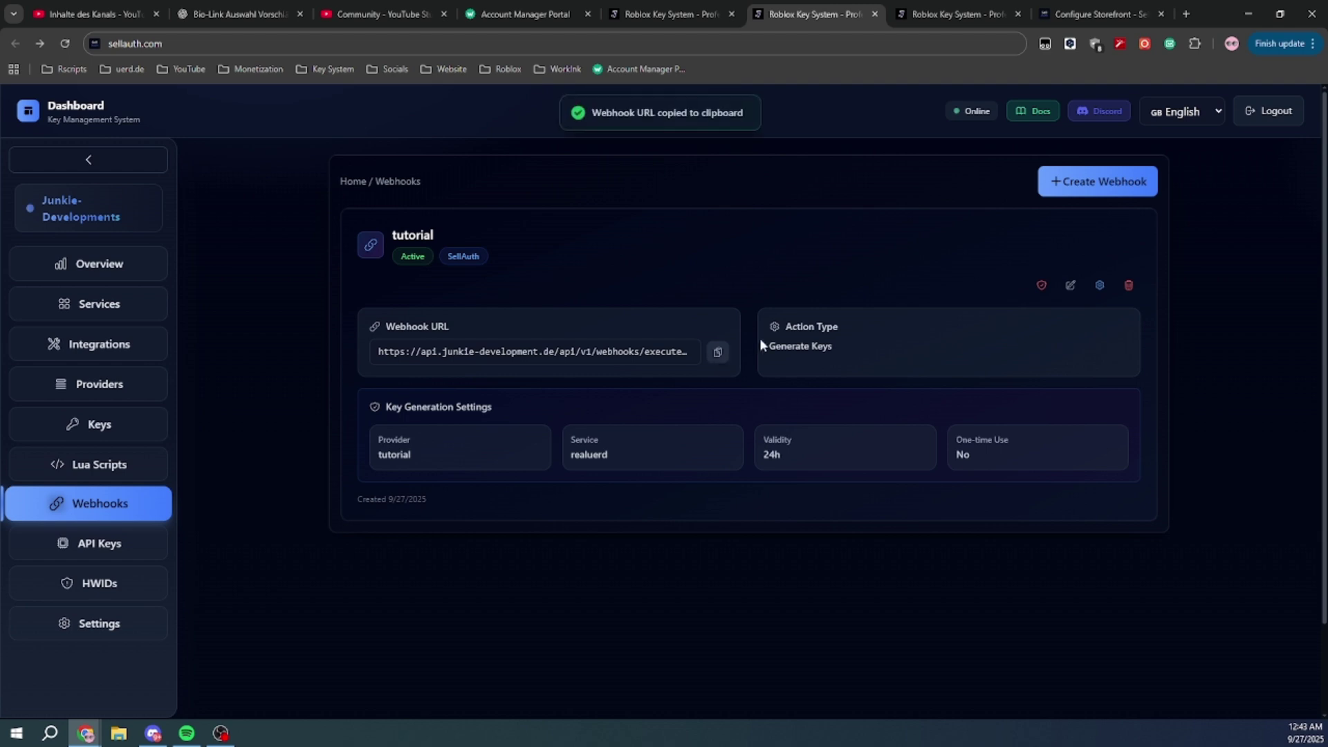
# Go to SellAuth's Products list and start creating a new product
pyautogui.click(1092, 9)
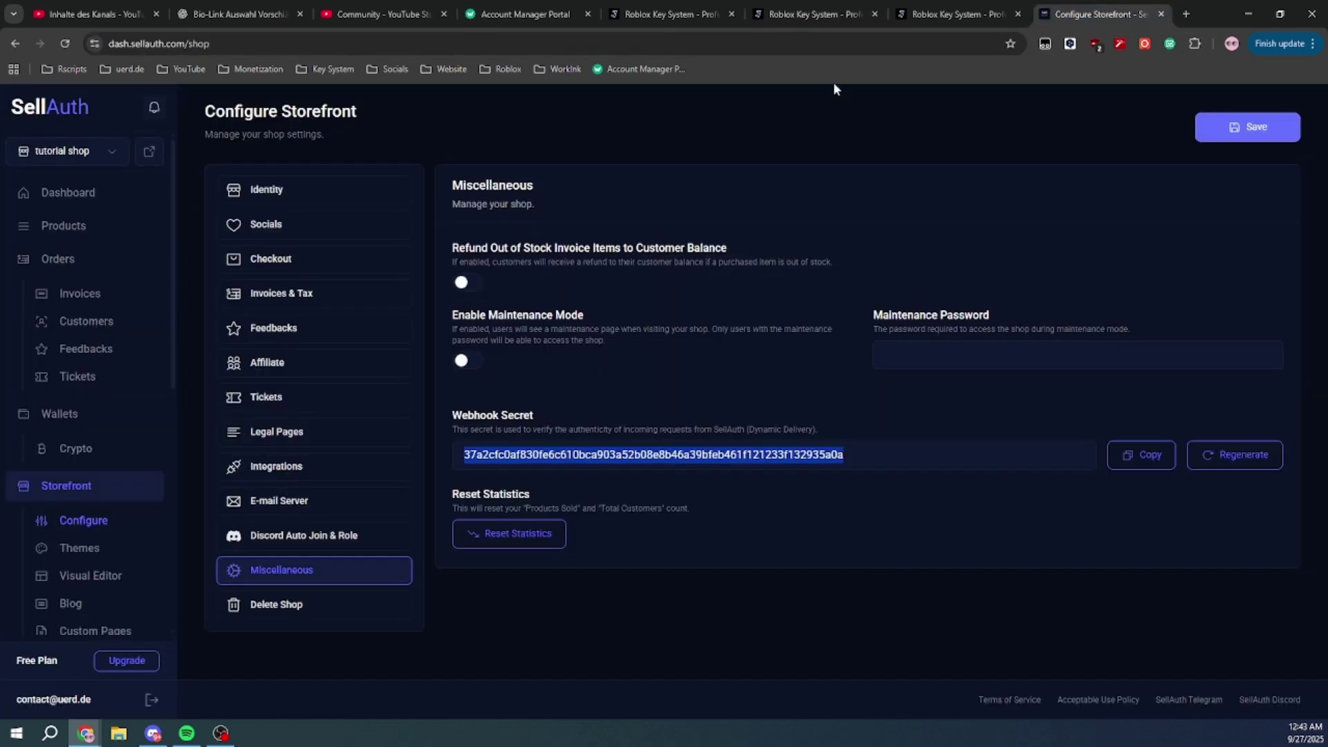
pyautogui.click(78, 235)
pyautogui.click(90, 261)
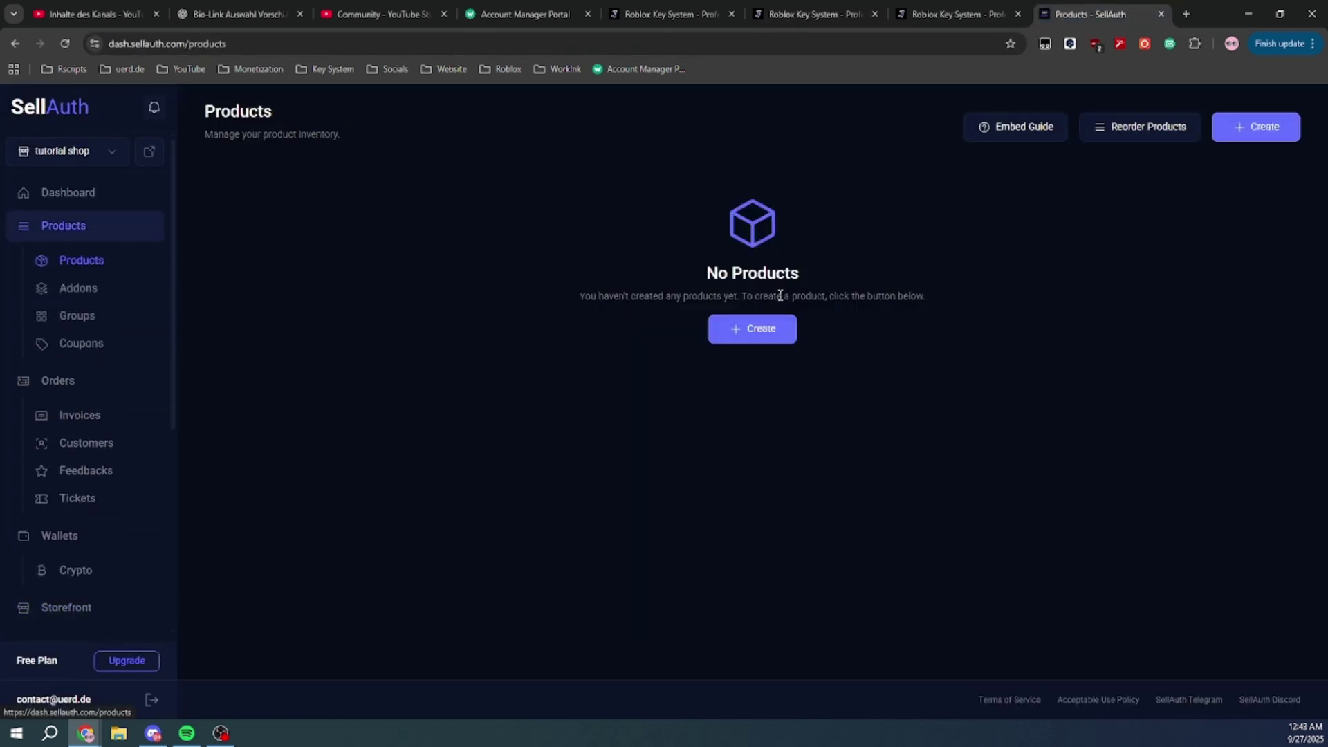
pyautogui.click(761, 329)
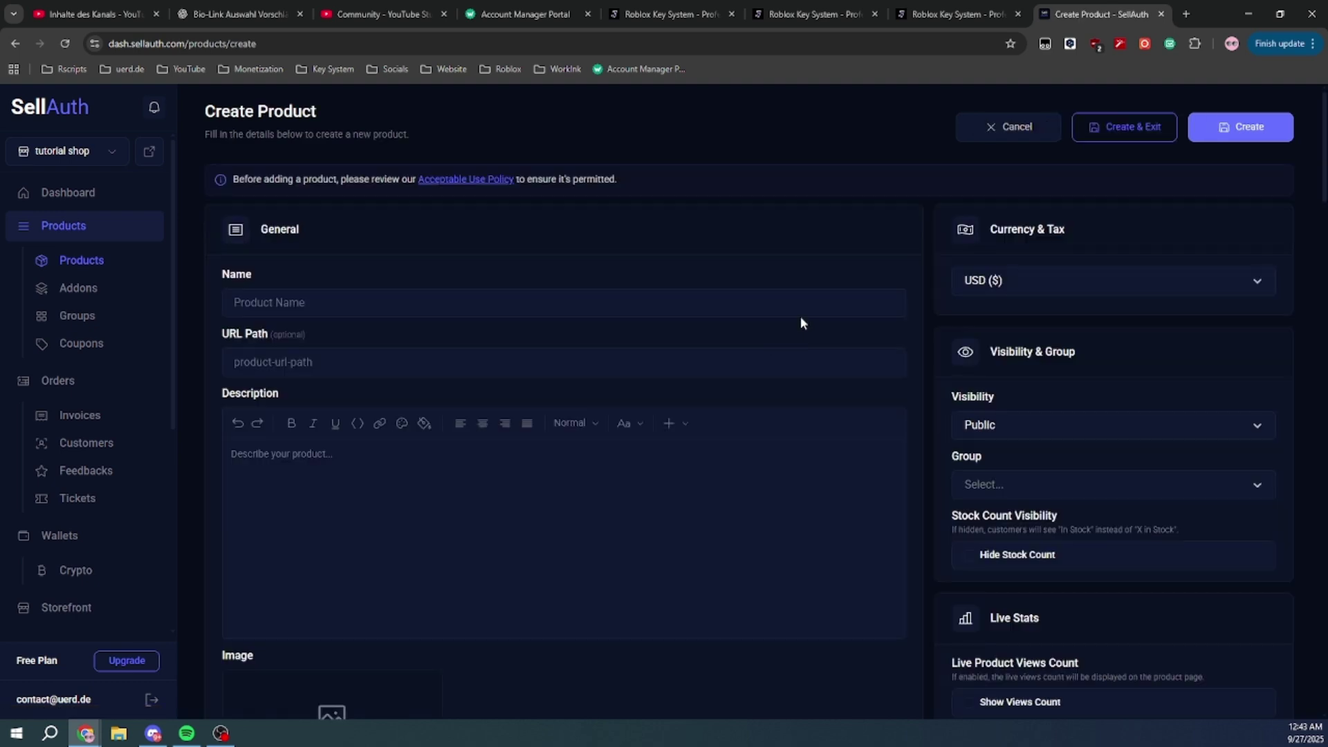
# Name the product 'test product' and add a short test description promoting a YouTube channel
pyautogui.click(318, 310)
pyautogui.write('test pro')
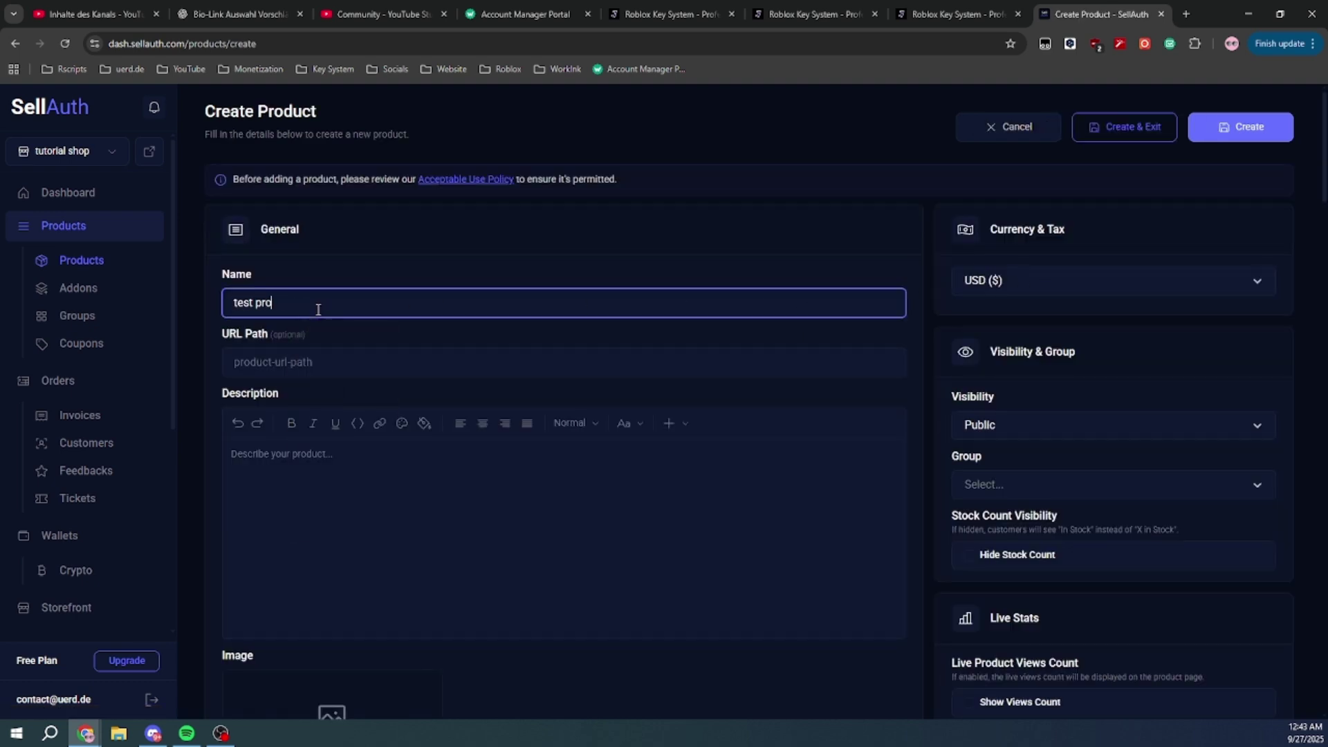
pyautogui.write('duct')
pyautogui.scroll(-3, 418, 371)
pyautogui.click(412, 318)
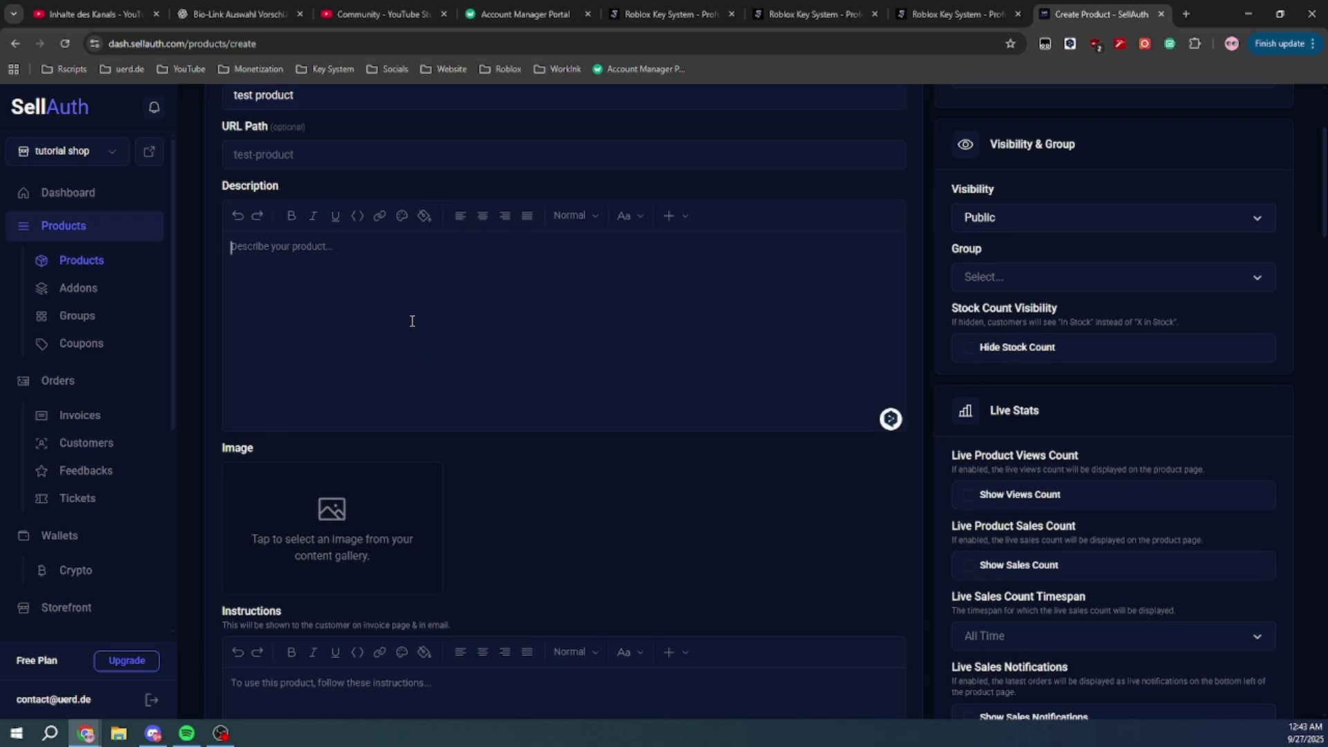
pyautogui.write('test test test follow my yo')
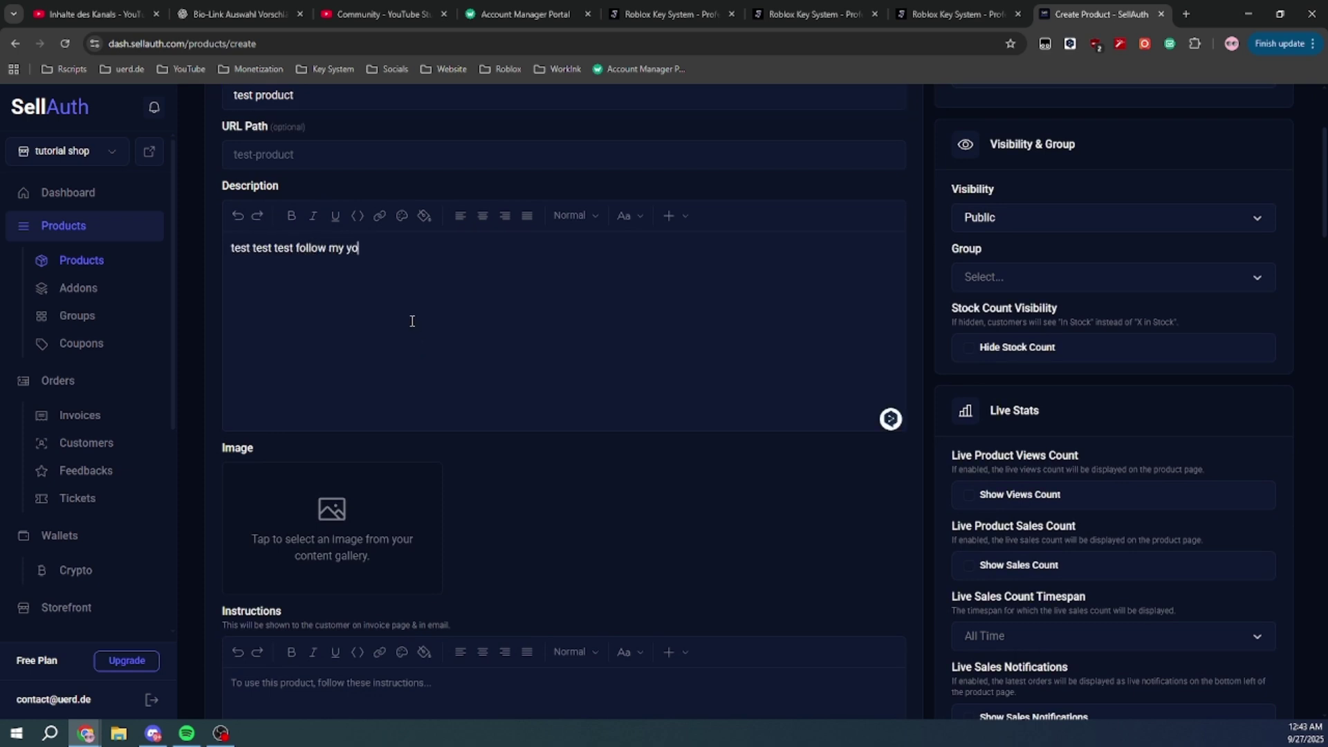
pyautogui.write('utube @fakeuerd')
pyautogui.scroll(-2, 412, 321)
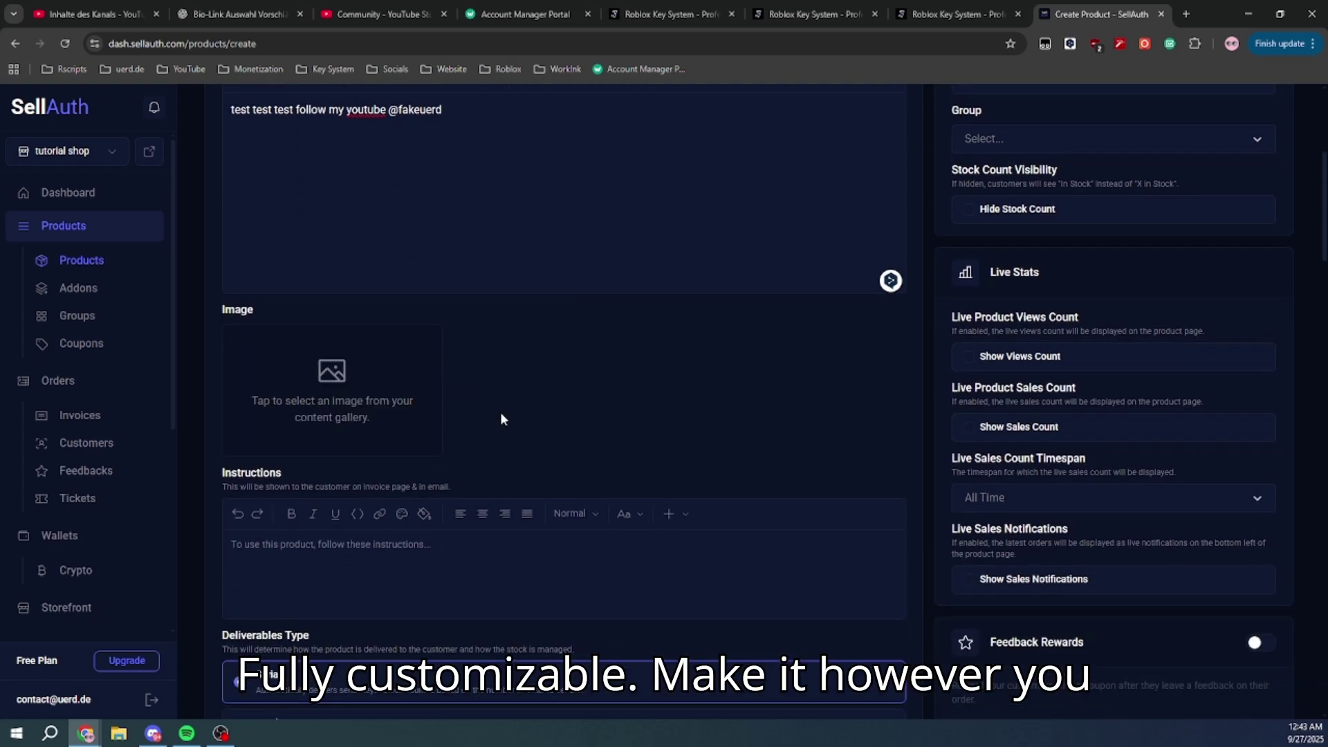
pyautogui.scroll(-4, 504, 417)
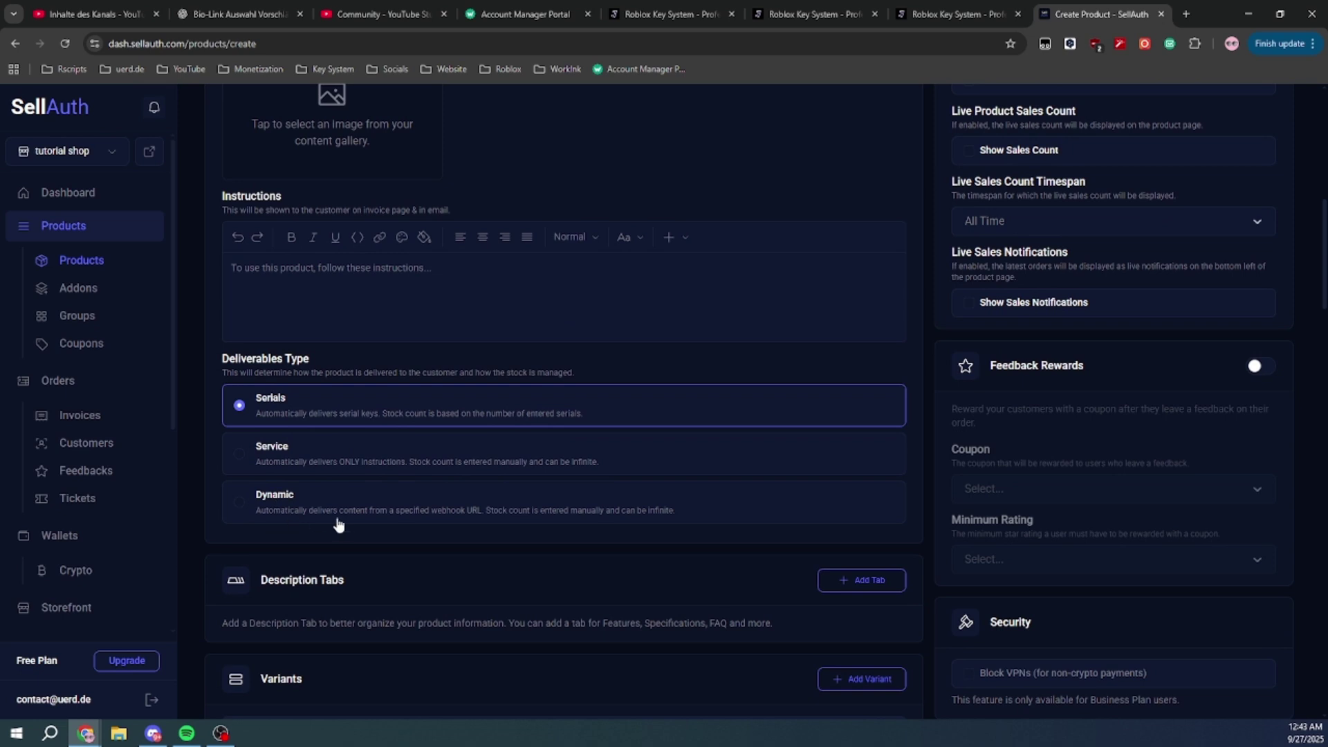
# Enable dynamic delivery and give the variant price 1.99 with slashed price 9999.99
pyautogui.click(340, 525)
pyautogui.scroll(-8, 541, 529)
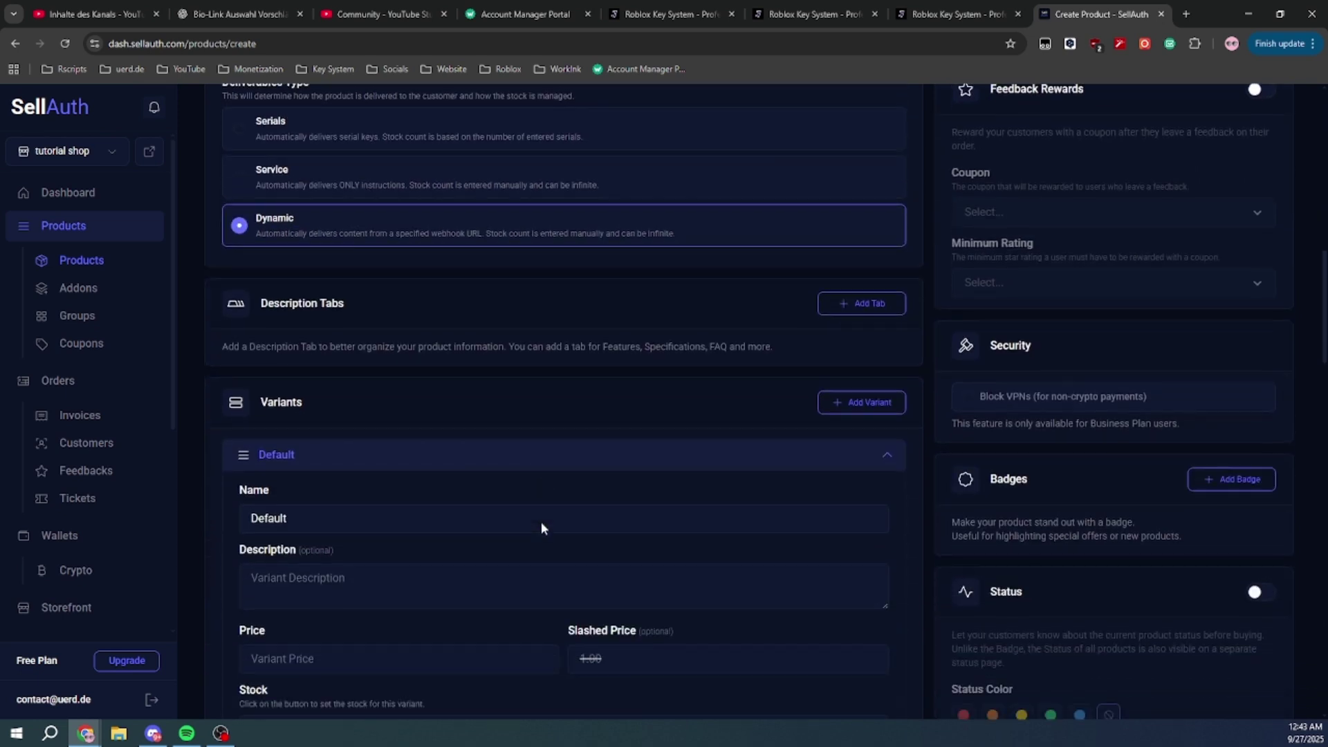
pyautogui.click(358, 322)
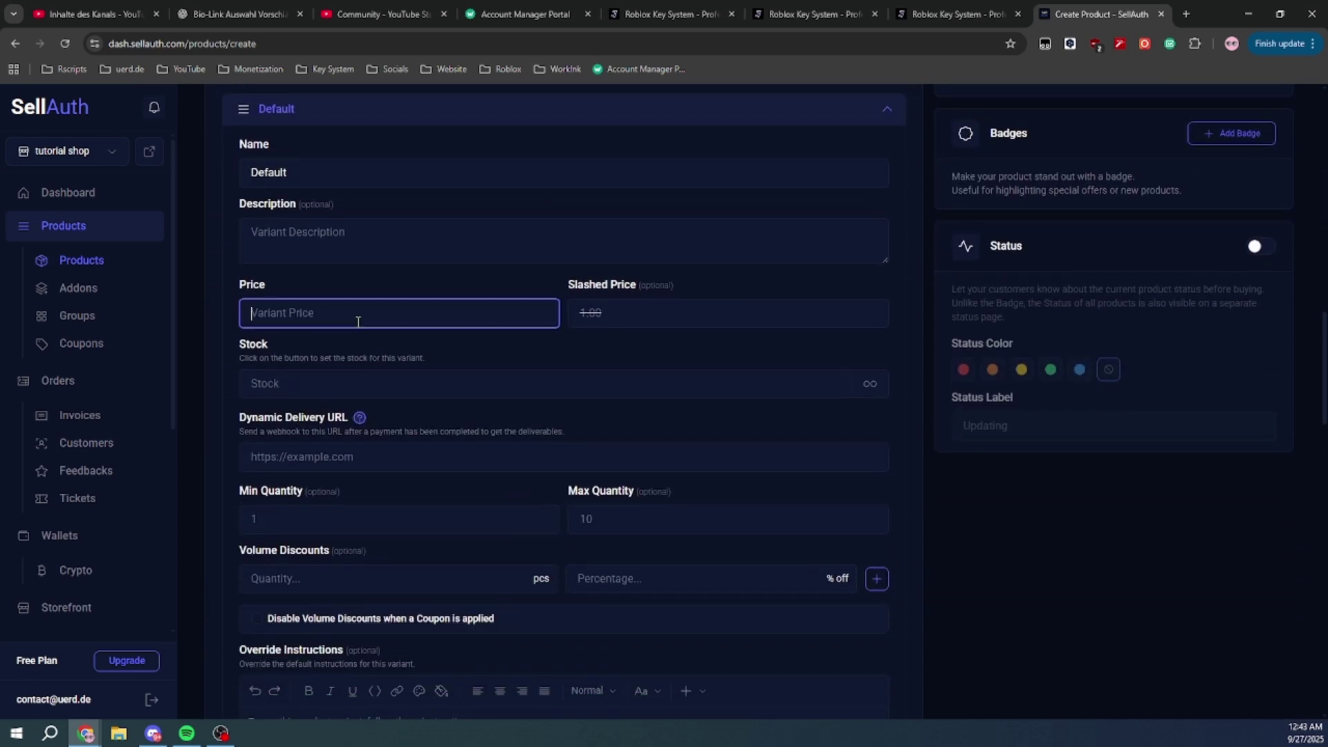
pyautogui.write('1.99')
pyautogui.click(602, 317)
pyautogui.write('9999')
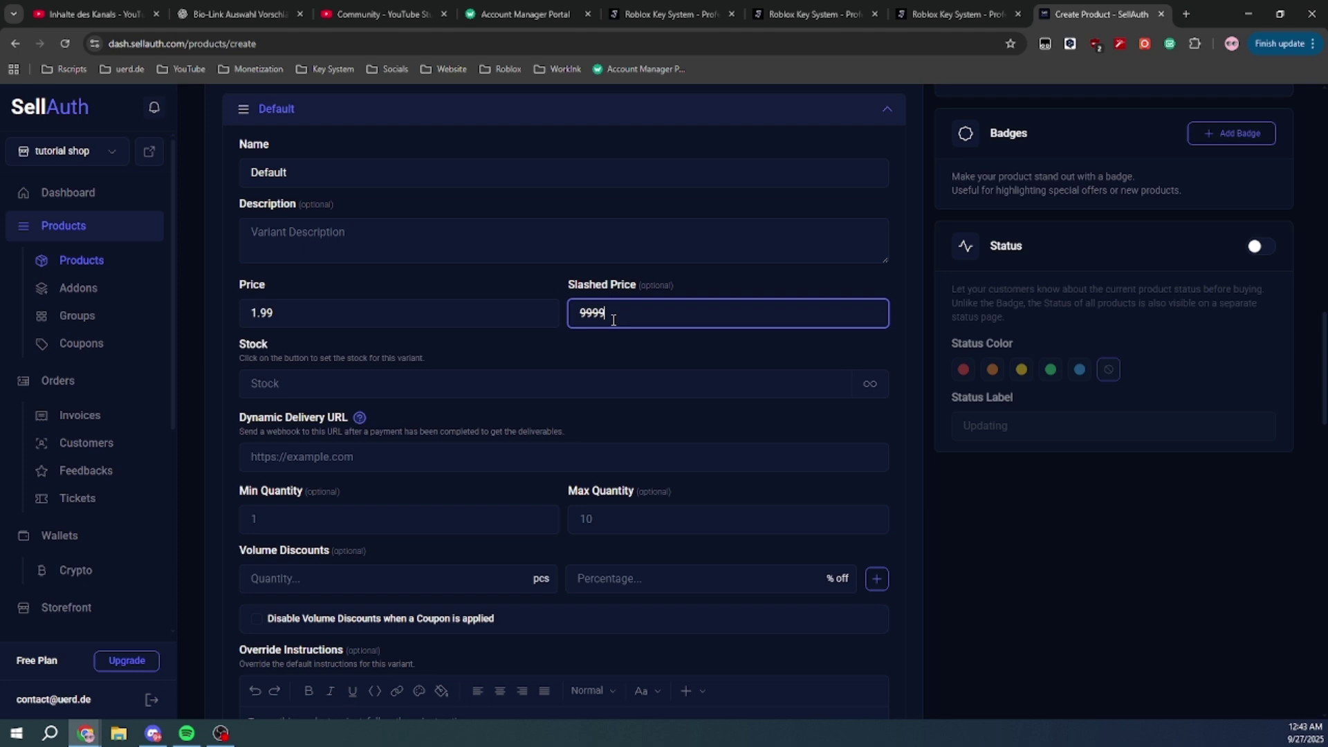
pyautogui.write('.99')
pyautogui.click(595, 357)
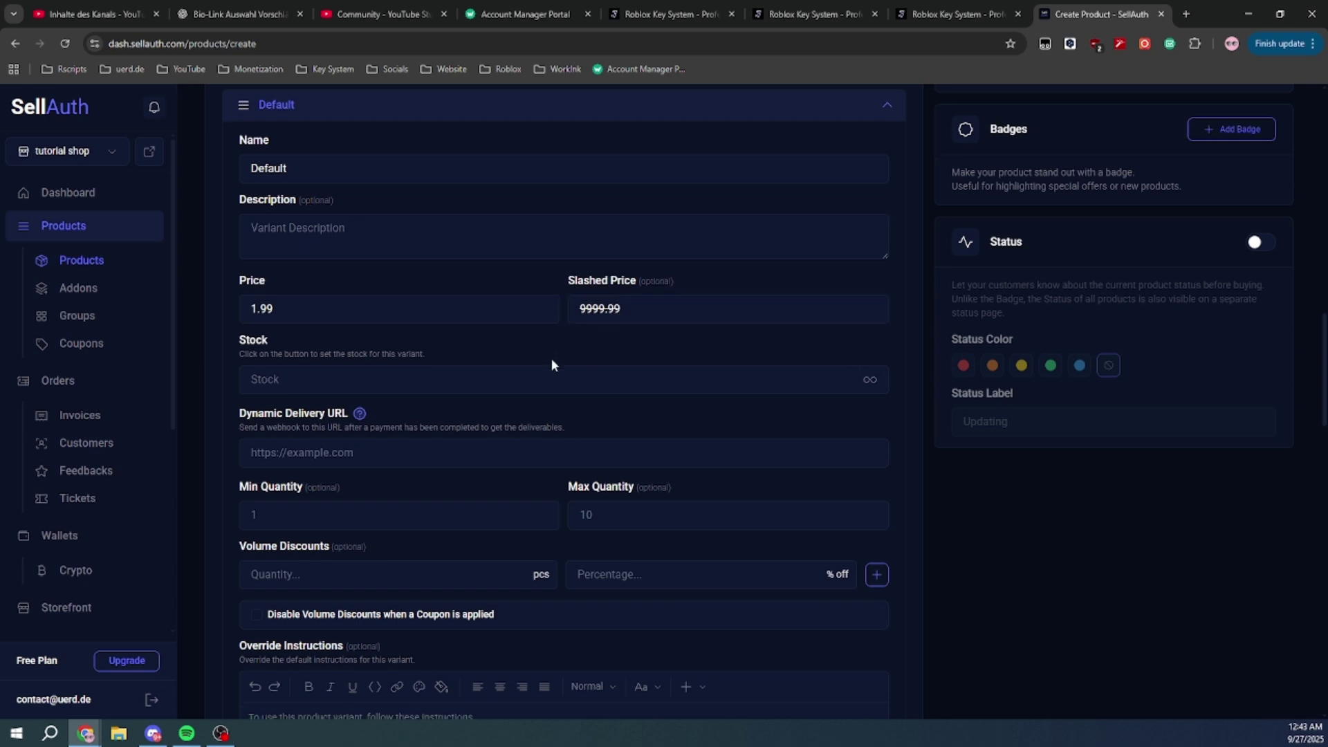
pyautogui.scroll(-2, 550, 358)
# Paste the Junkie Development webhook URL into Dynamic Delivery URL and check its help popup
pyautogui.click(402, 314)
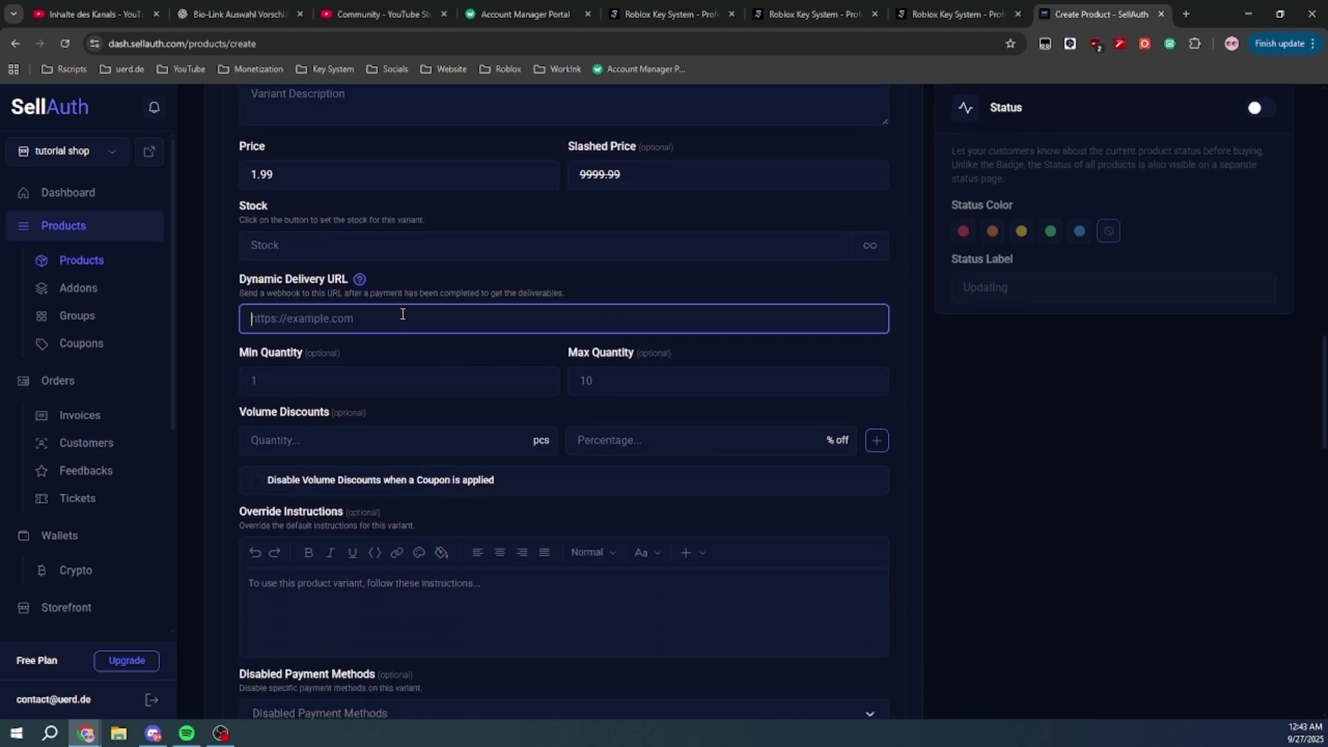
pyautogui.click(530, 283)
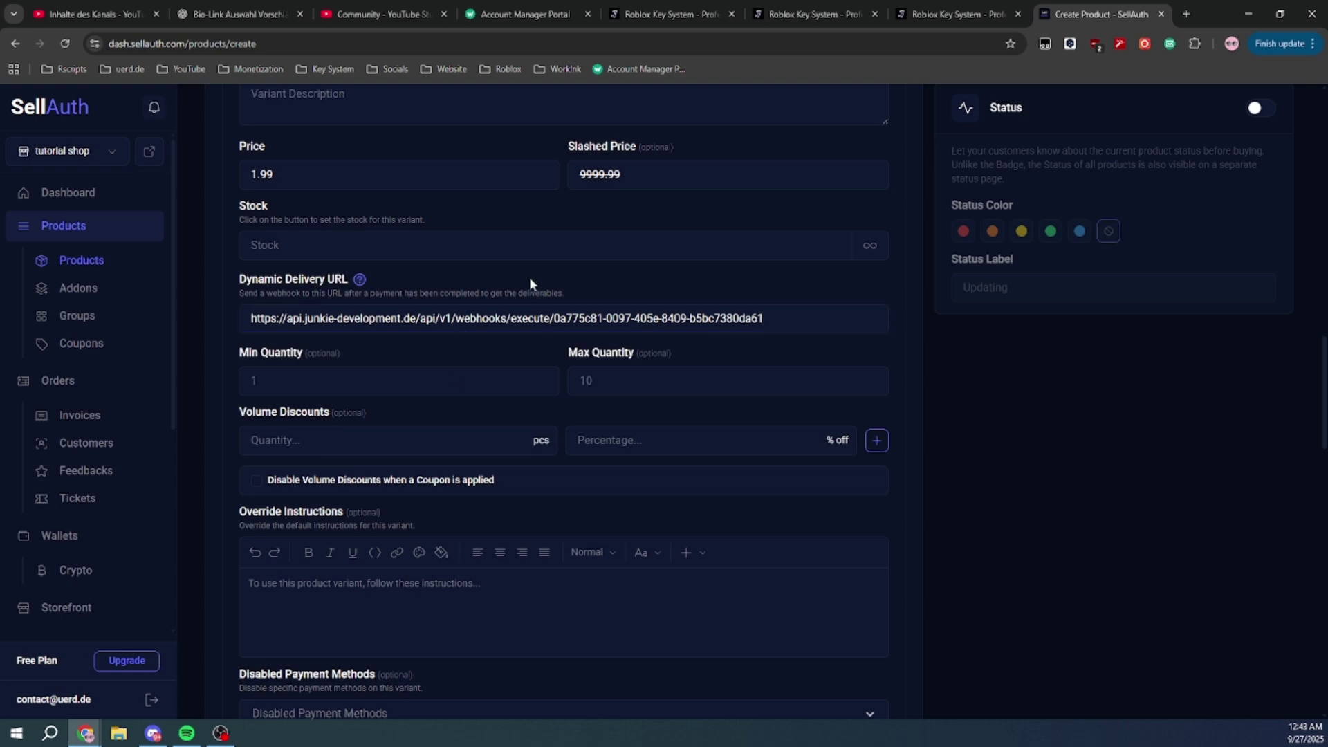
pyautogui.click(359, 279)
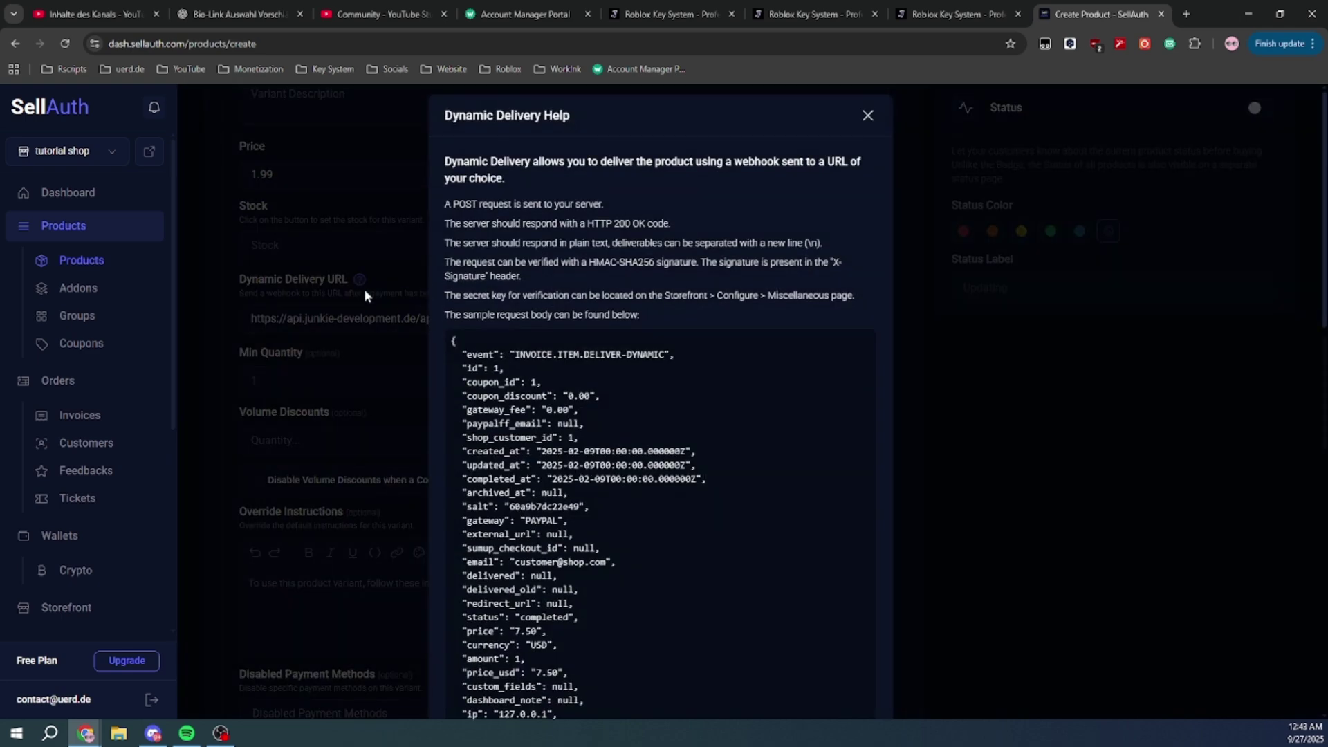
pyautogui.click(363, 289)
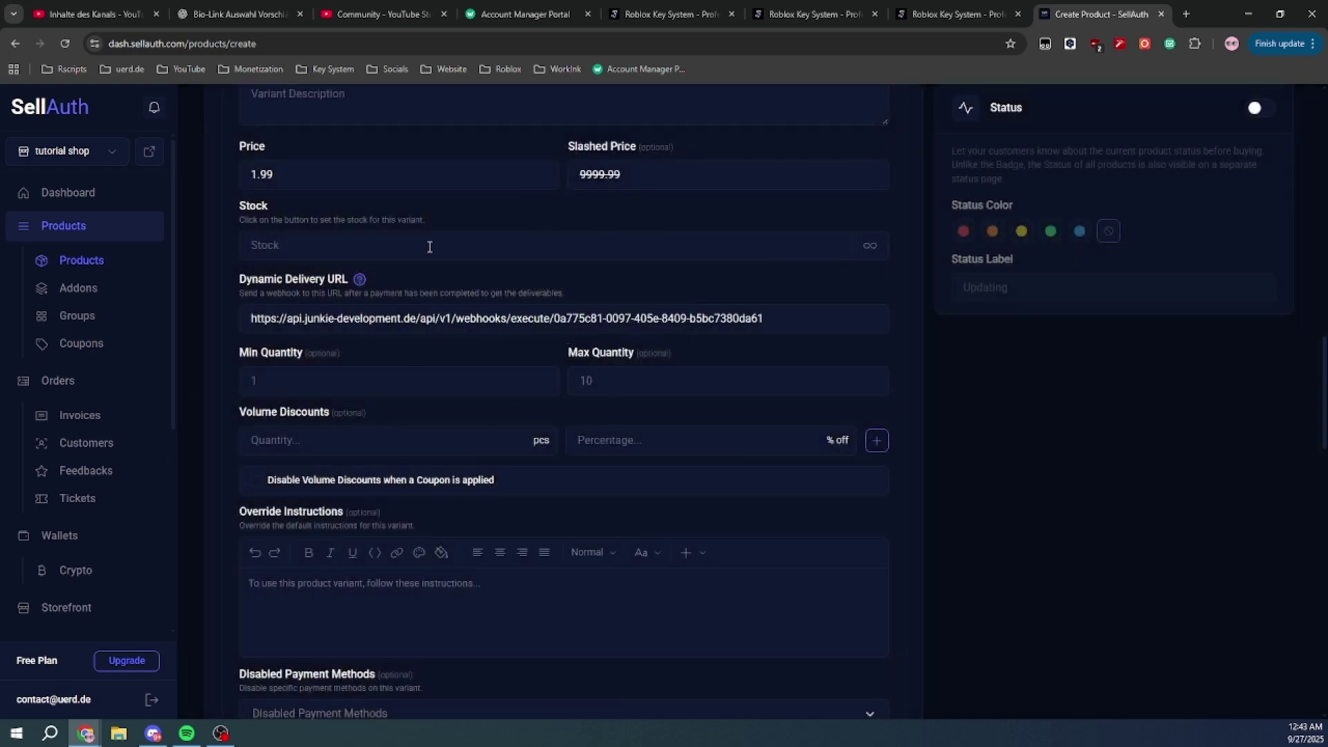
pyautogui.scroll(-4, 468, 288)
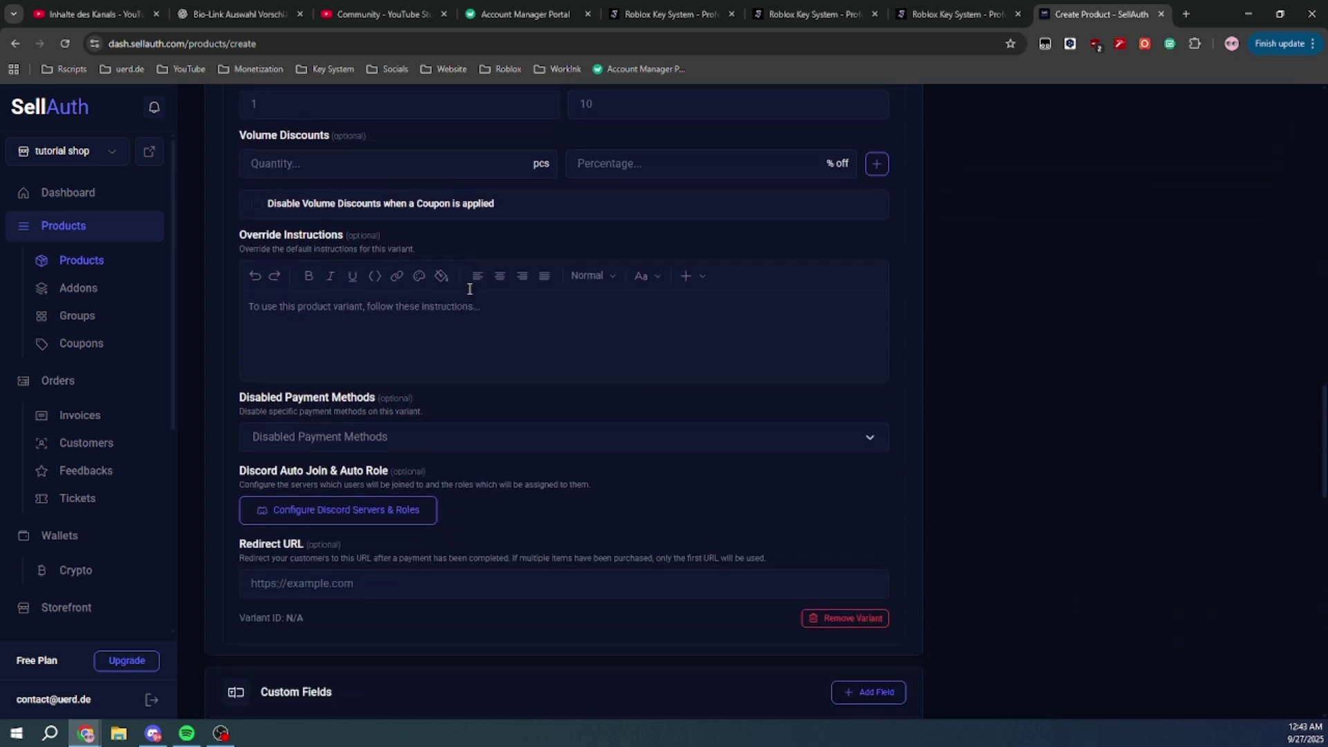
pyautogui.scroll(-7, 470, 289)
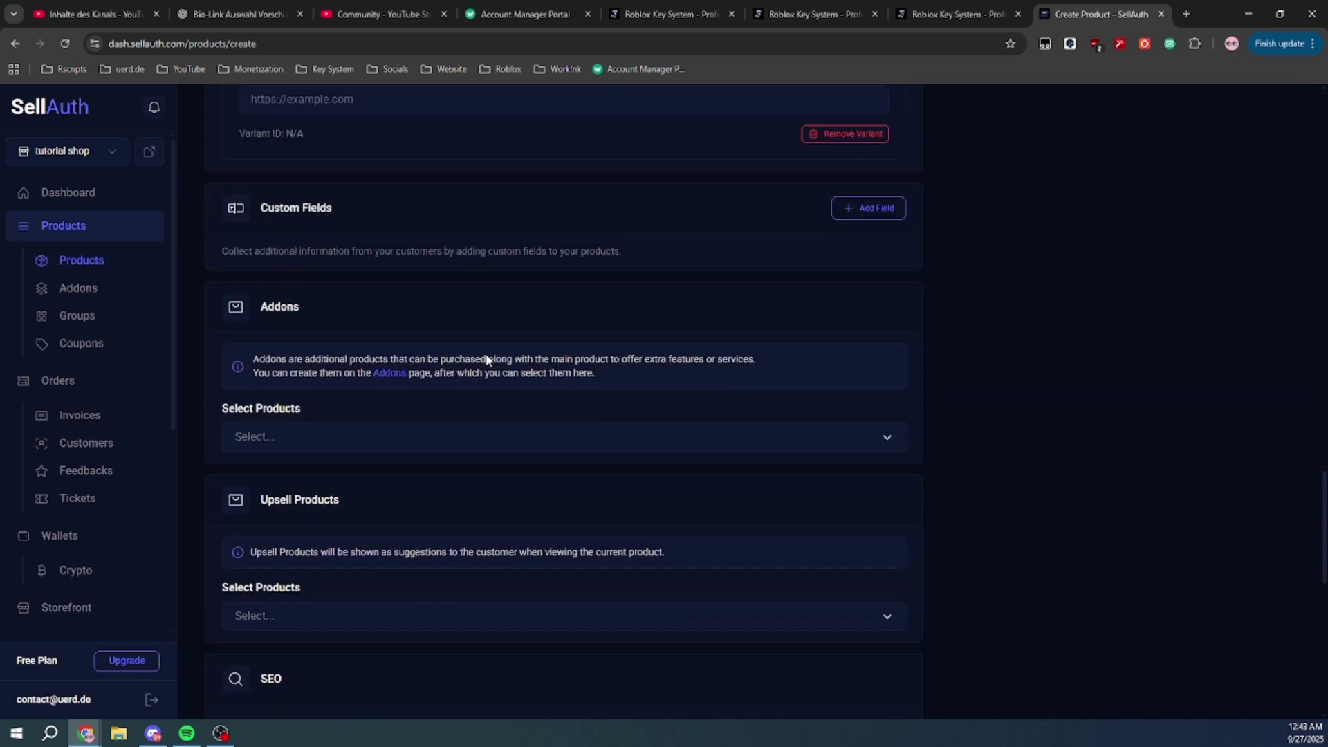
pyautogui.scroll(-10, 487, 359)
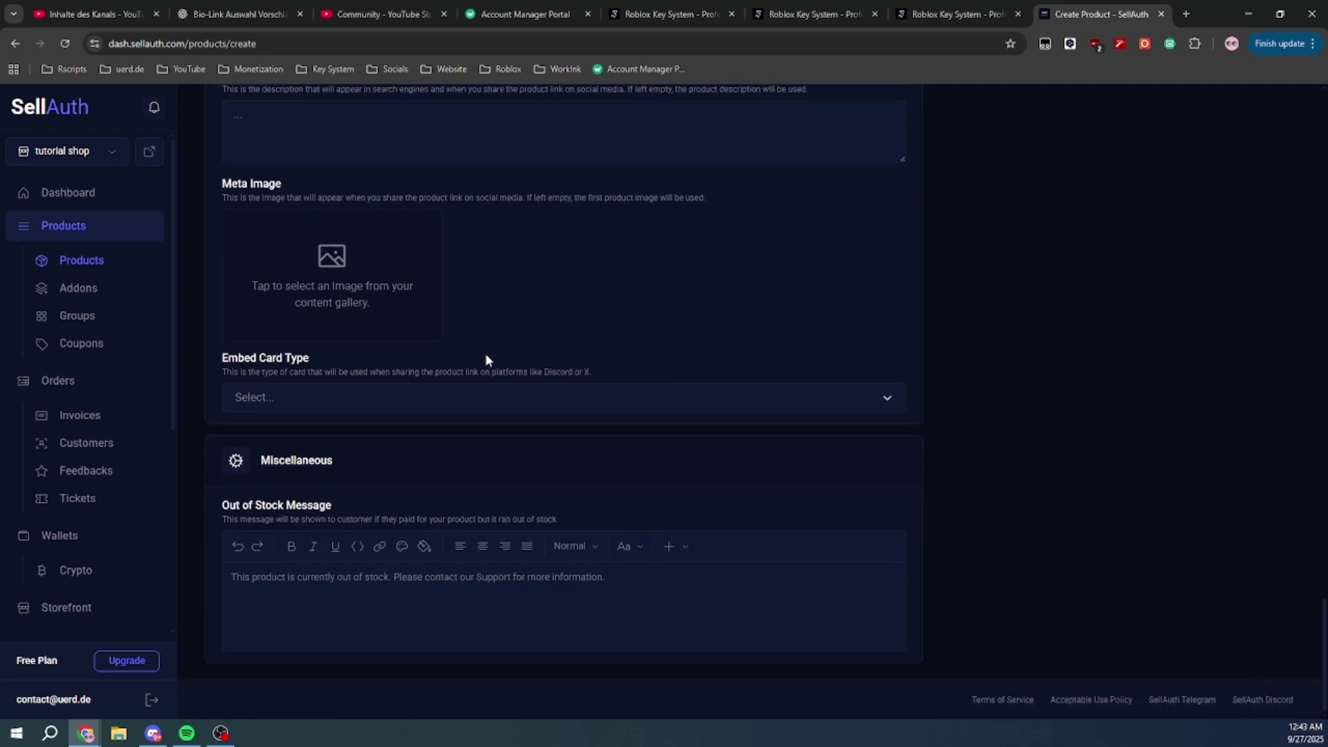
pyautogui.scroll(20, 945, 420)
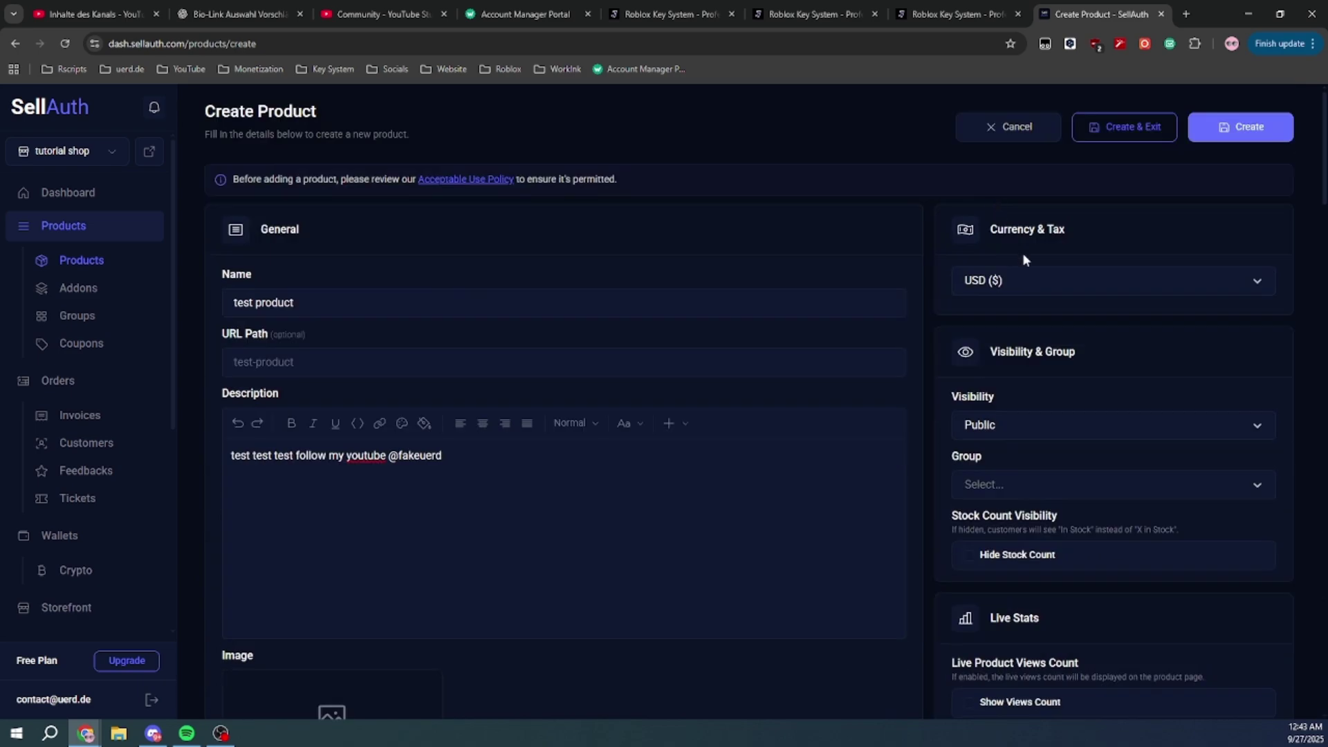
pyautogui.click(1033, 279)
pyautogui.scroll(-10, 1038, 391)
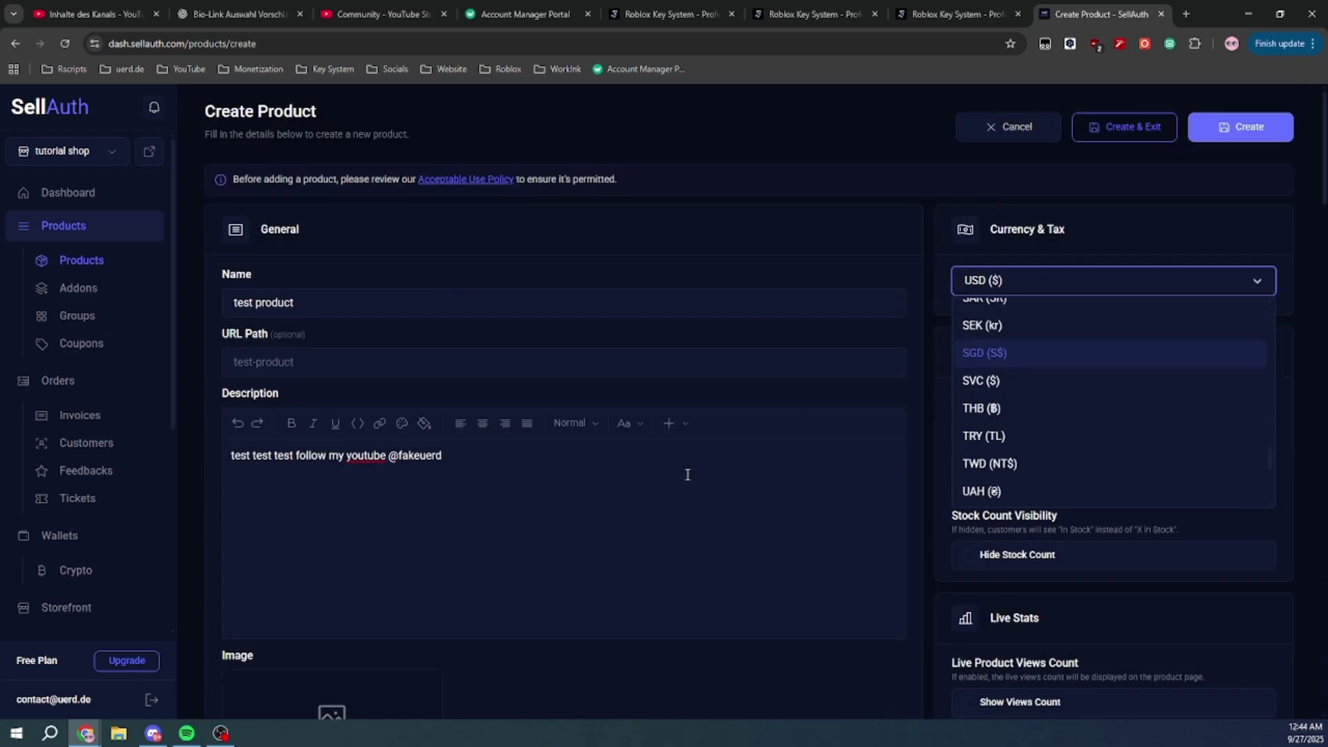
pyautogui.click(687, 474)
pyautogui.scroll(-1, 1044, 388)
pyautogui.click(1044, 360)
pyautogui.click(1051, 360)
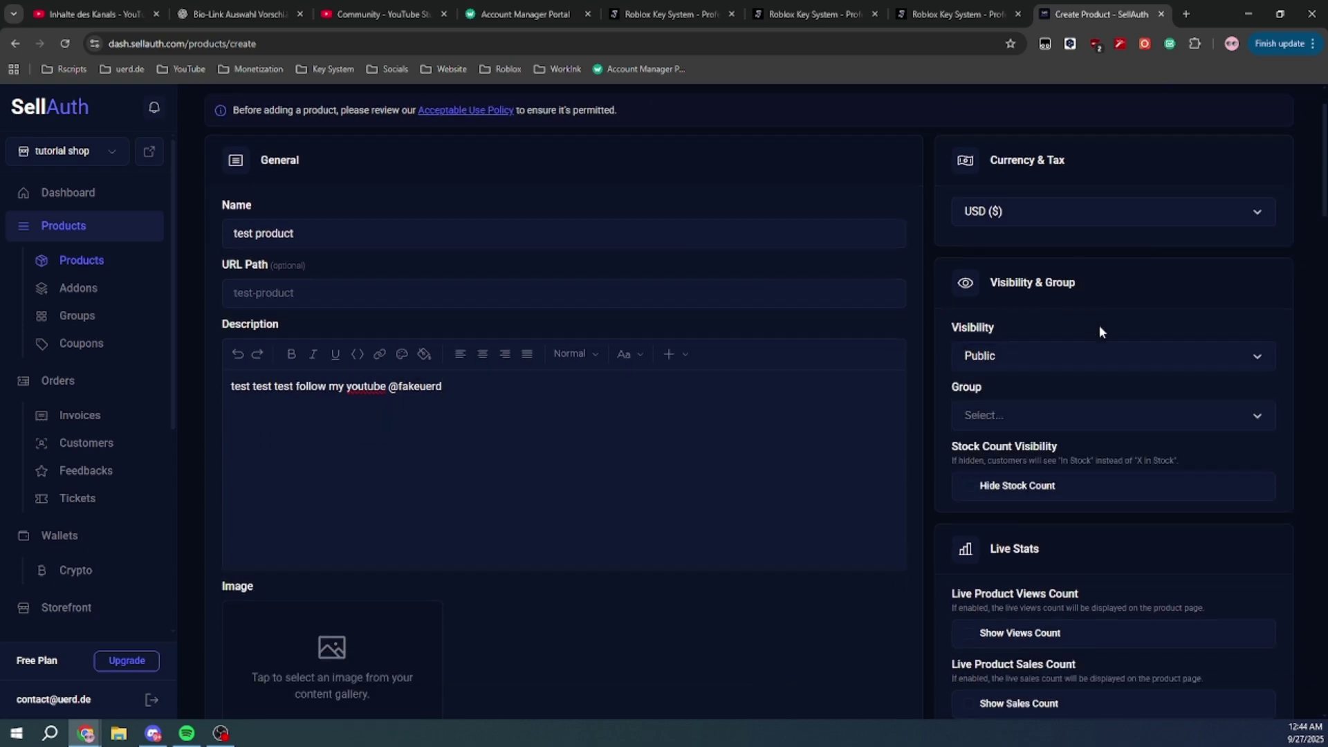
pyautogui.scroll(-14, 1099, 332)
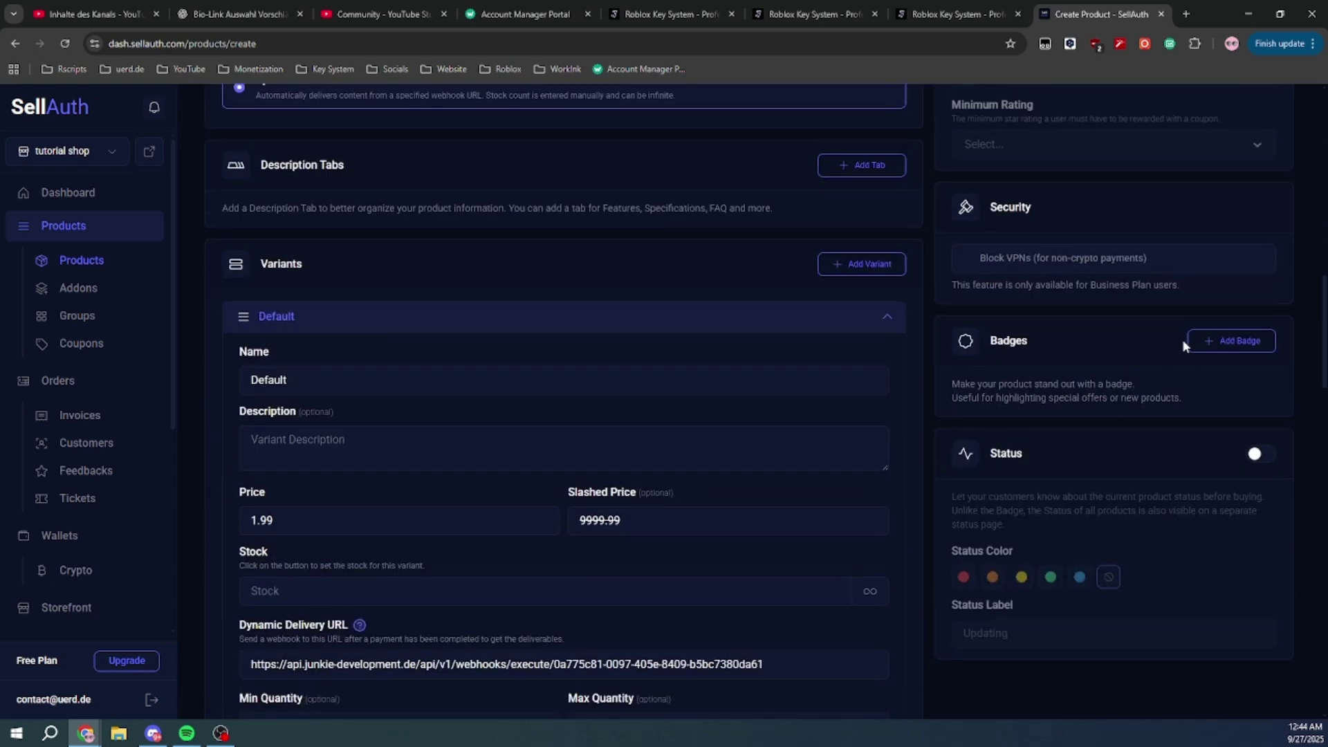
# Try adding a 'THIS IS OPTIONAL' badge, then clear and remove it
pyautogui.click(1203, 341)
pyautogui.click(1210, 394)
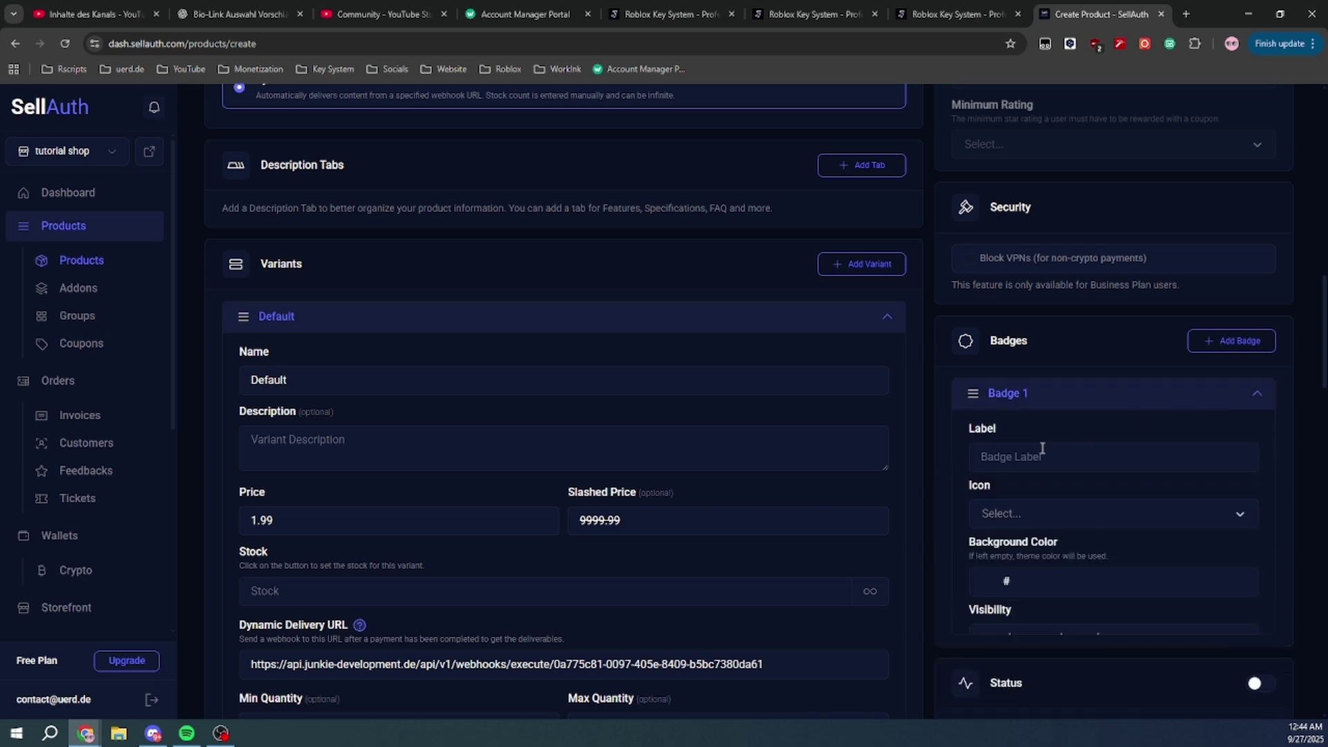
pyautogui.click(1036, 450)
pyautogui.write('T')
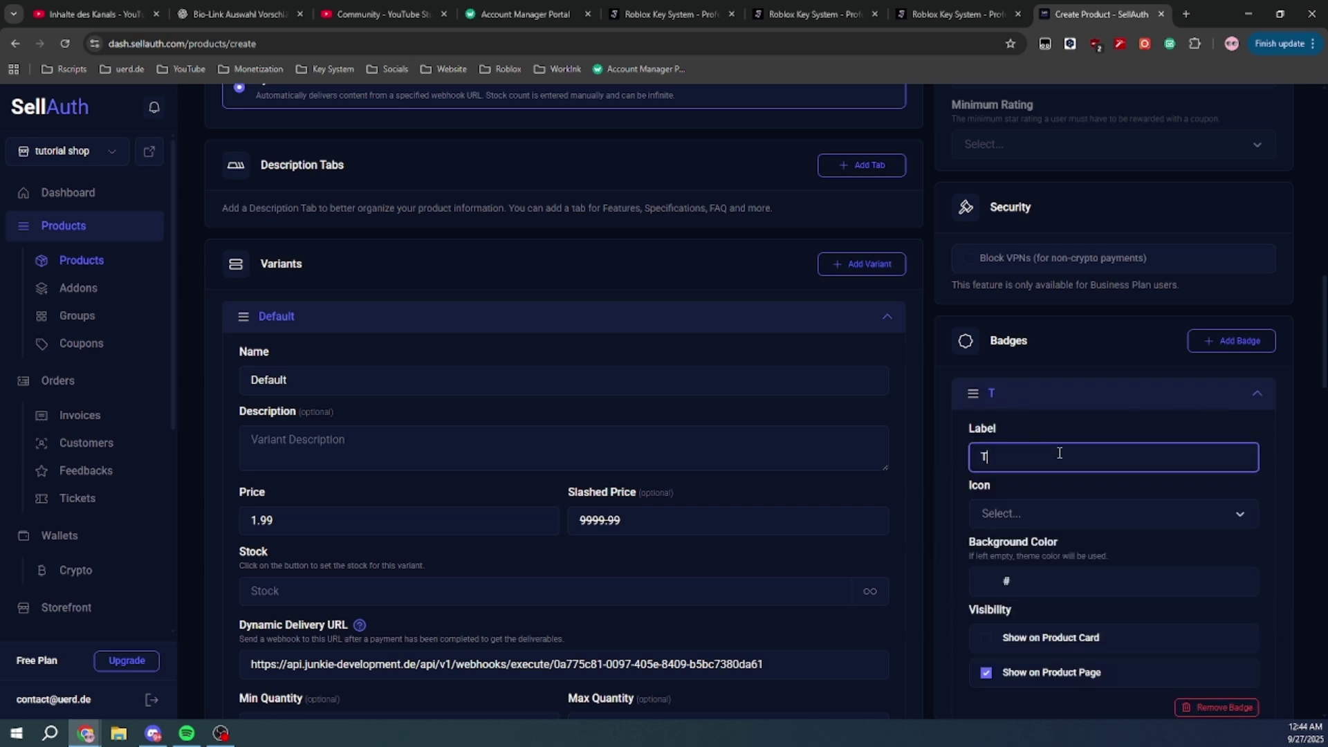
pyautogui.write('HIS IS OPTIONAL')
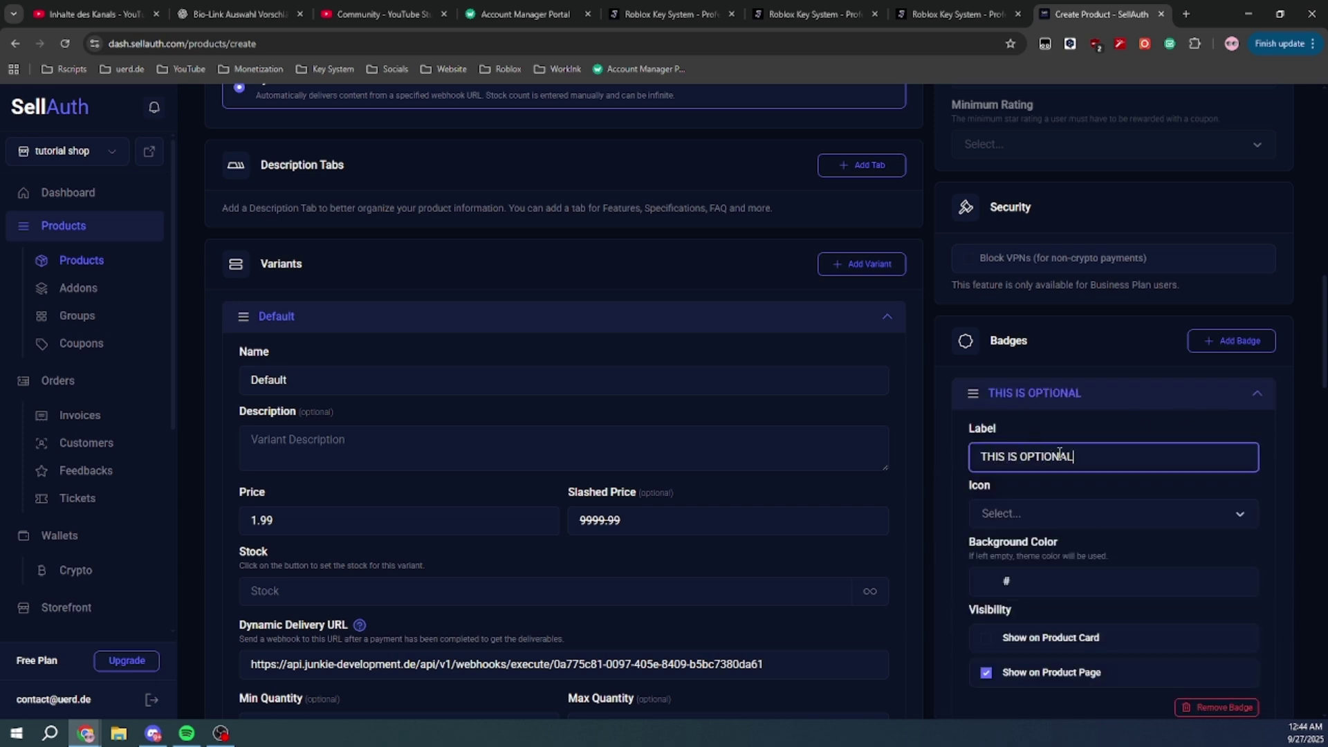
pyautogui.hotkey('ctrl', 'a')
pyautogui.press('BackSpace')
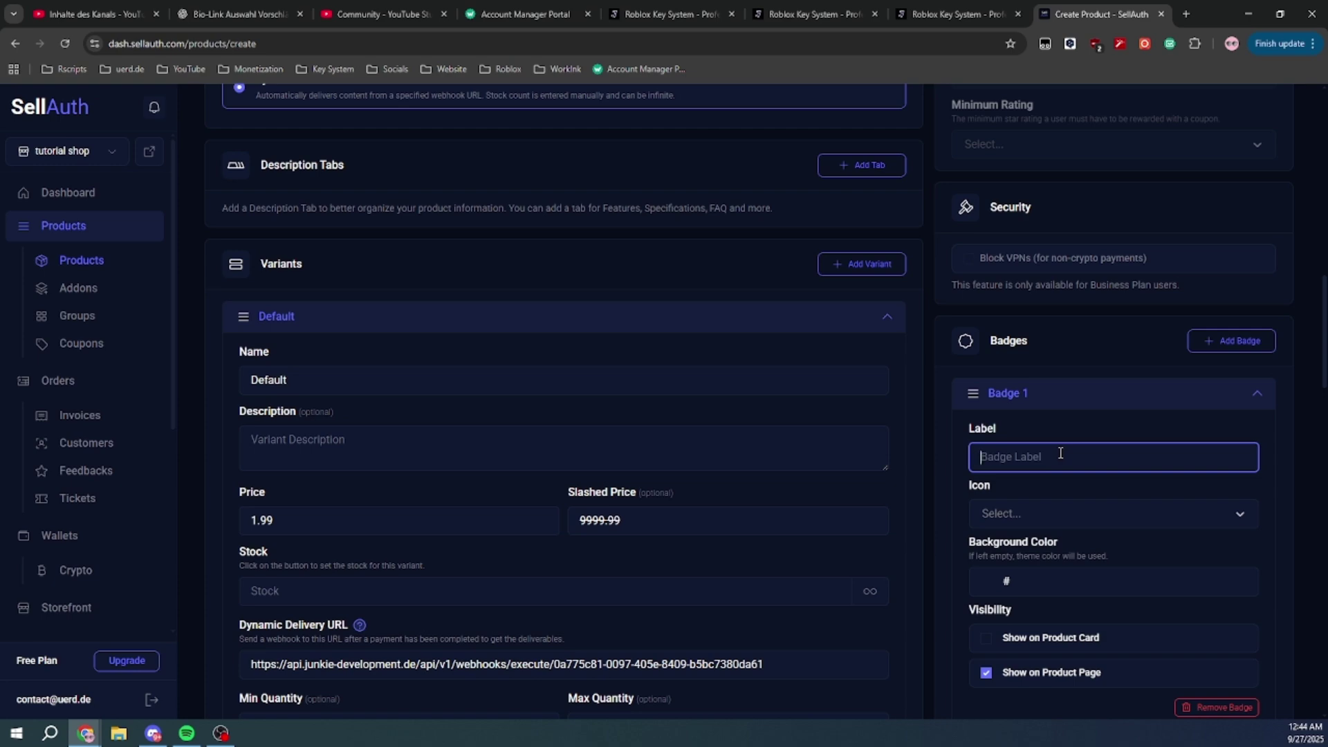
pyautogui.scroll(-3, 1203, 484)
pyautogui.click(1217, 499)
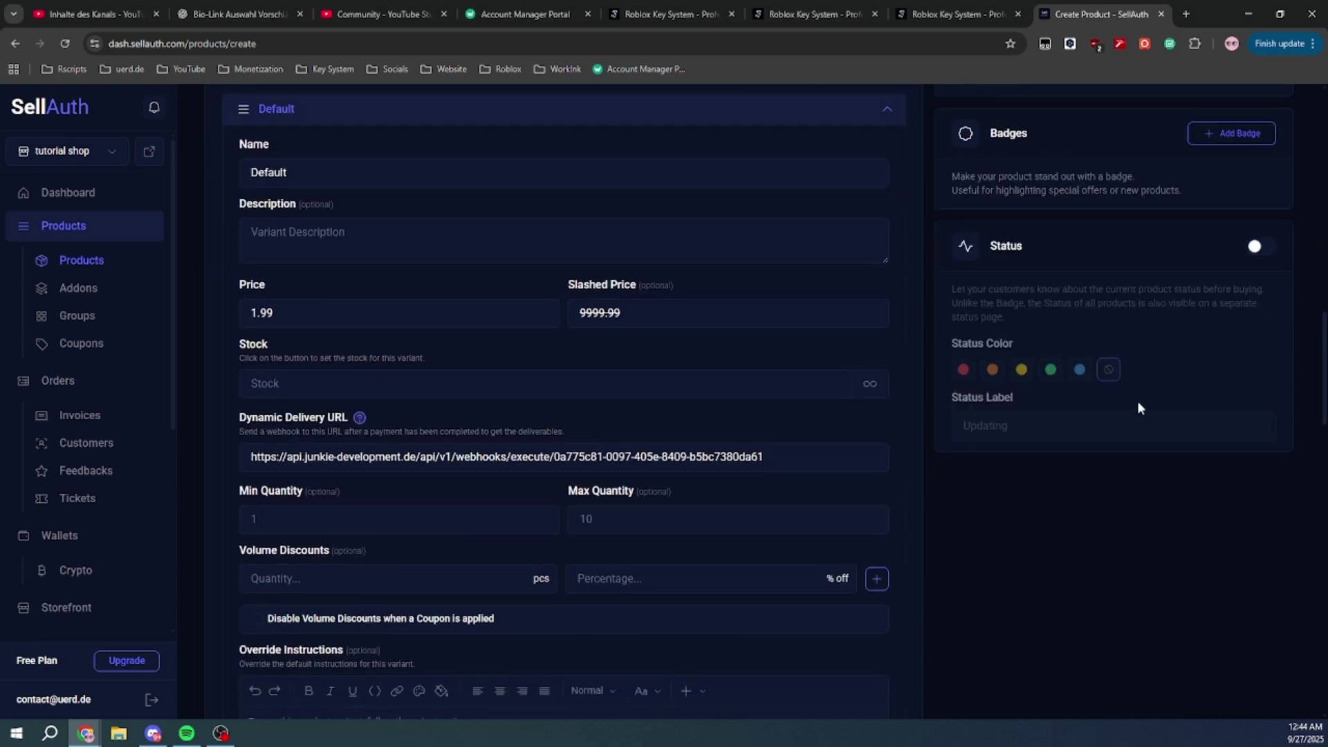
pyautogui.scroll(15, 1144, 367)
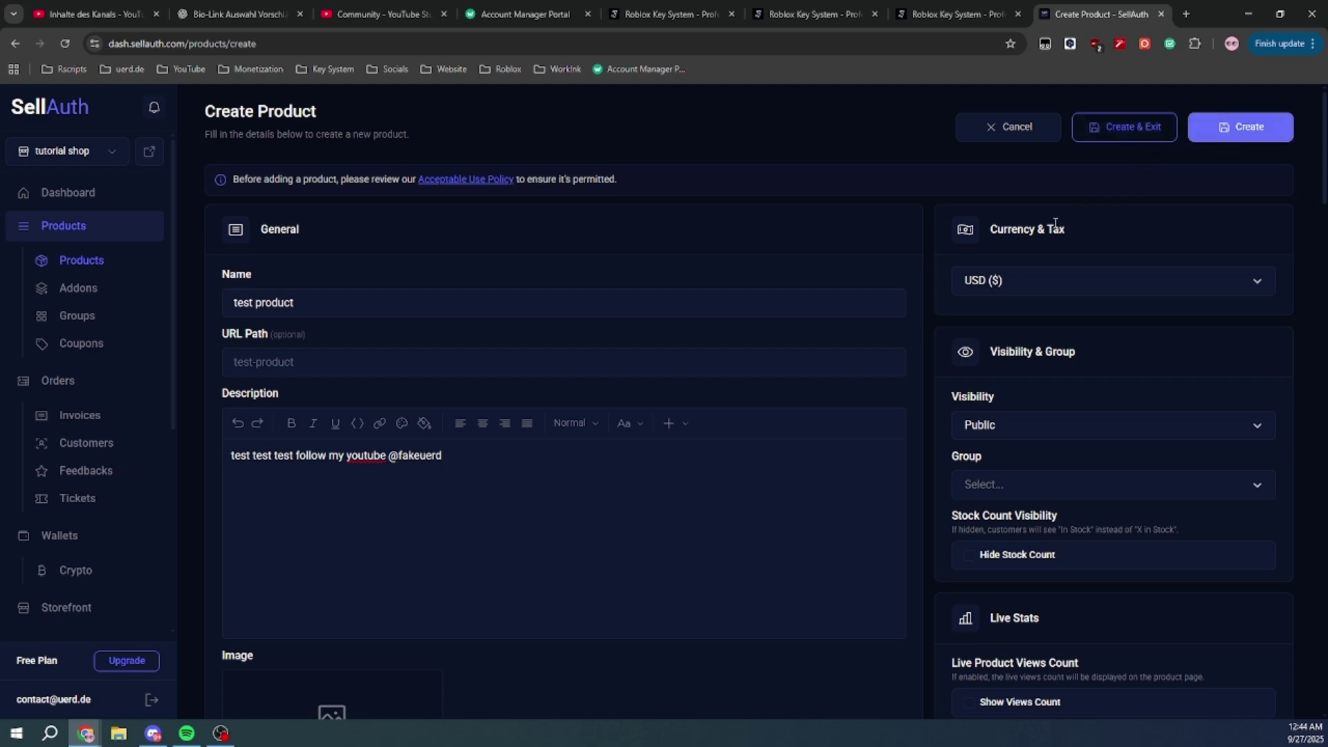
# Set the variant's stock to 9999
pyautogui.scroll(-19, 1055, 223)
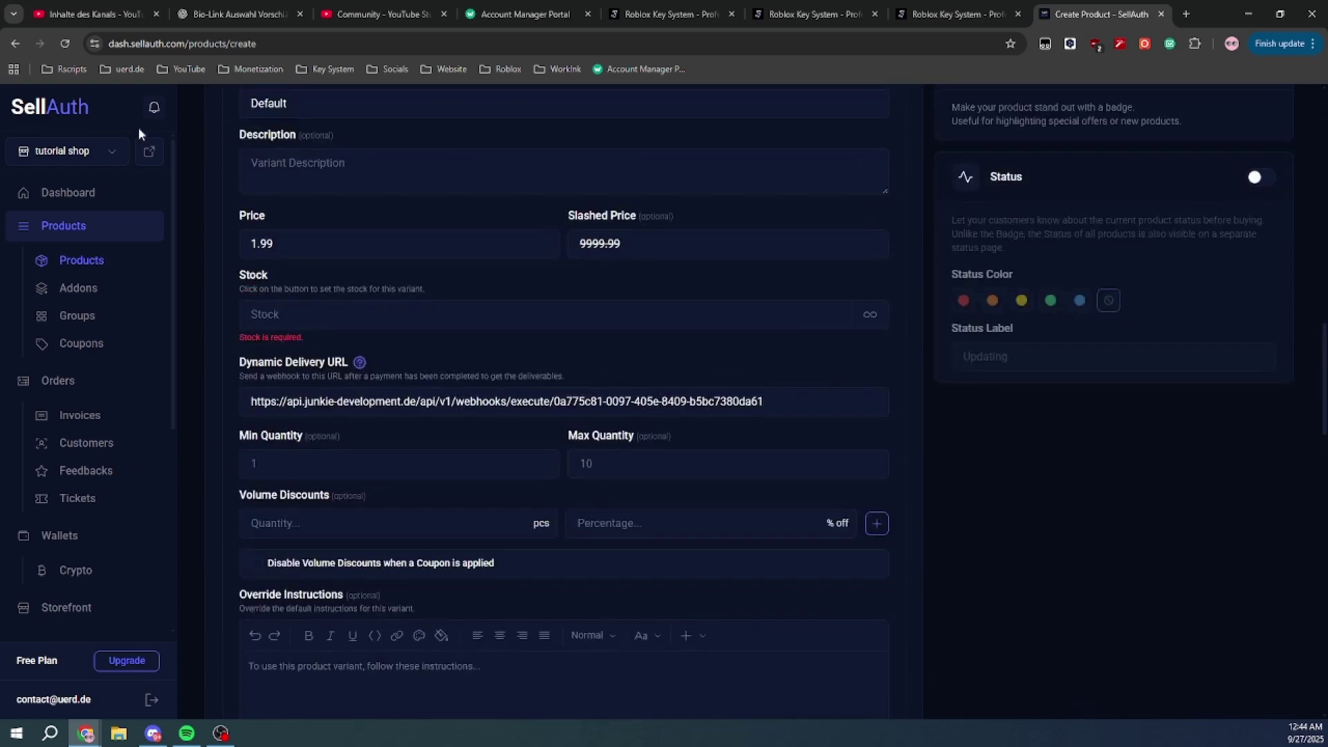
pyautogui.click(317, 313)
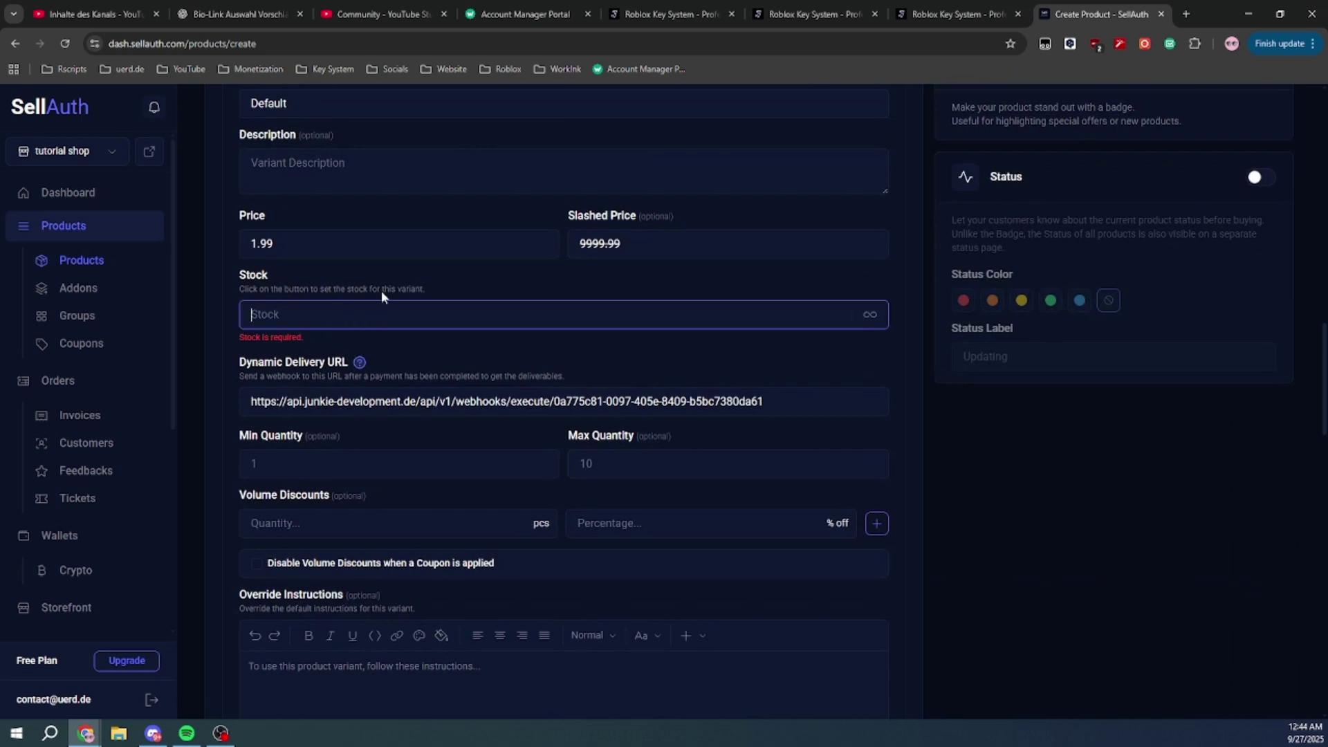
pyautogui.write('99999999')
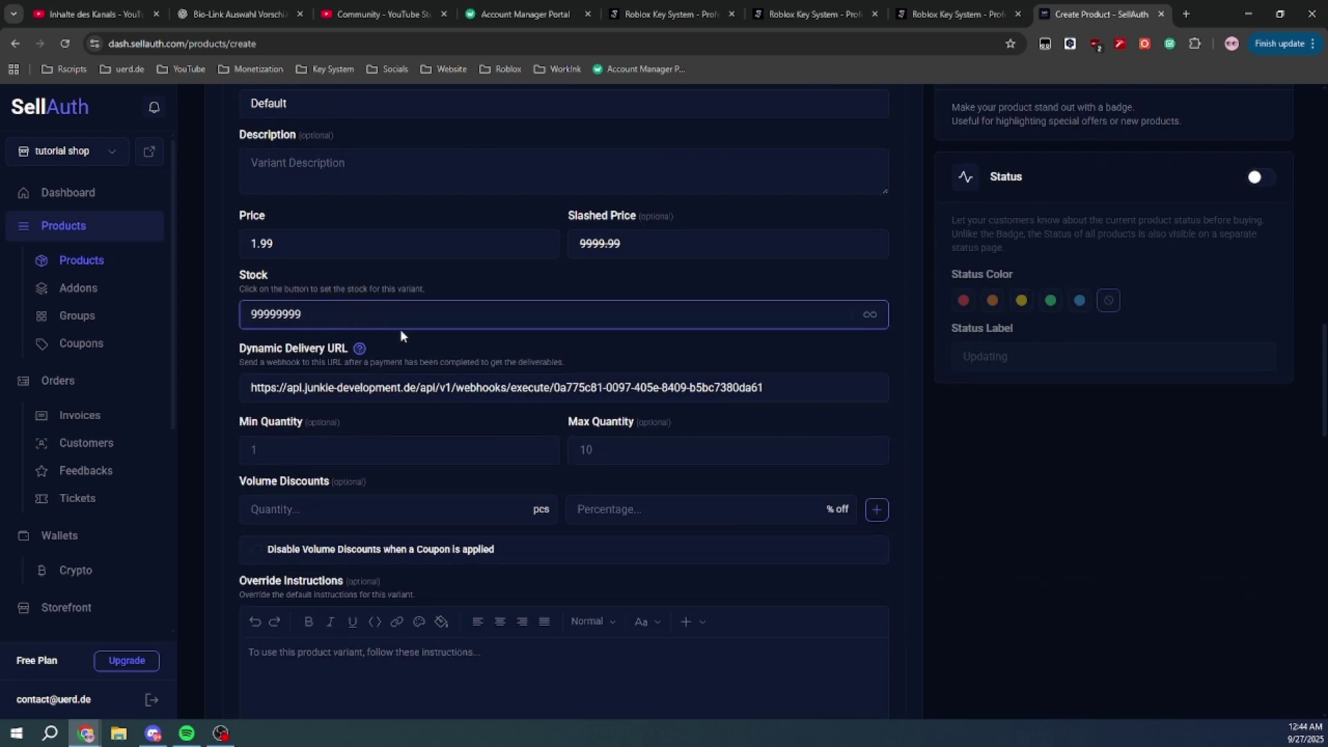
pyautogui.hotkey('ctrl', 'a')
pyautogui.press('BackSpace')
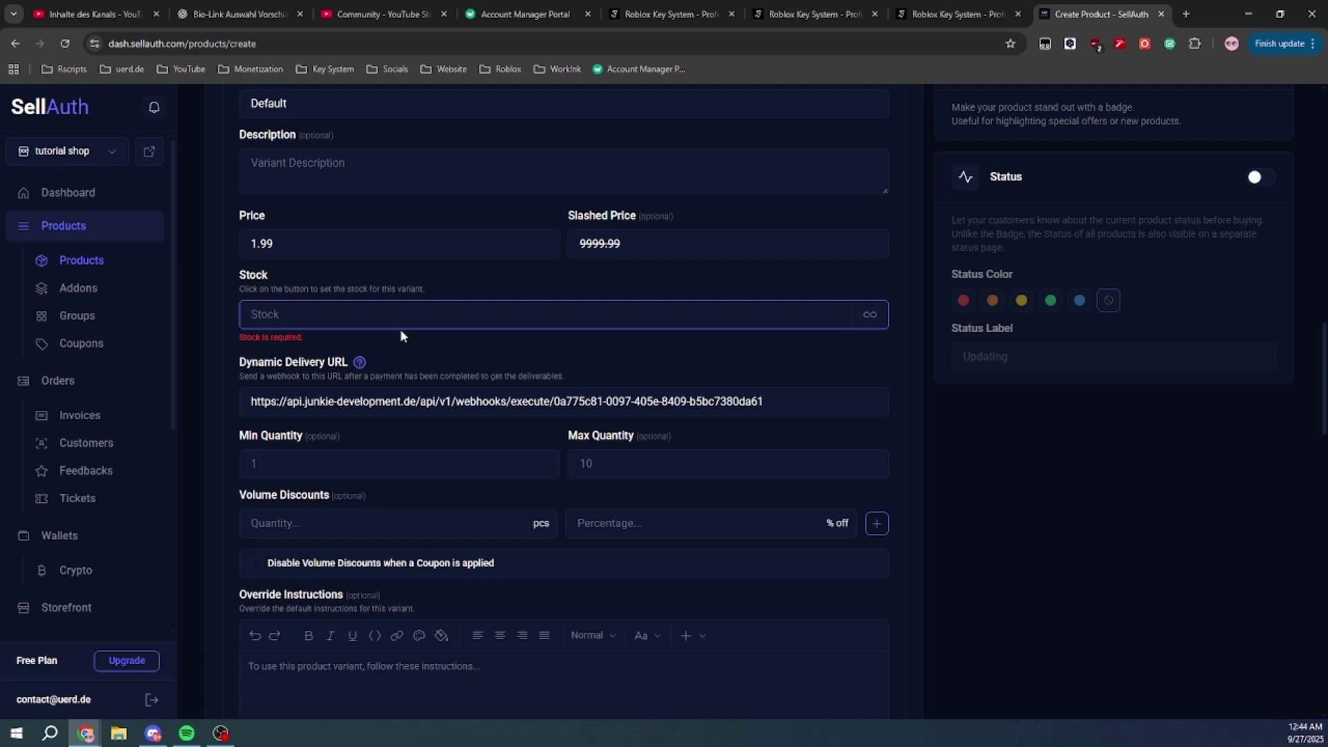
pyautogui.write('1000')
pyautogui.click(920, 413)
# Save the product with Create & Exit and return to the product dashboard tab
pyautogui.scroll(15, 1098, 138)
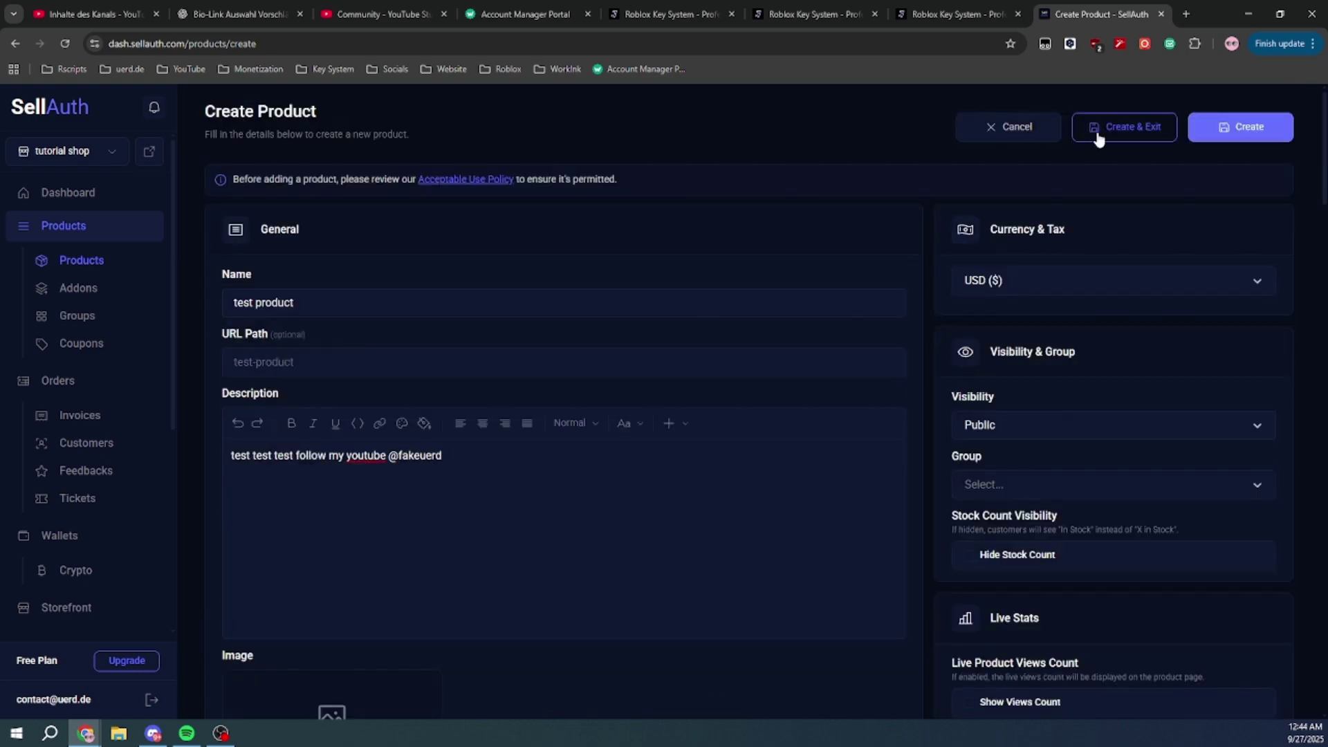
pyautogui.click(1098, 138)
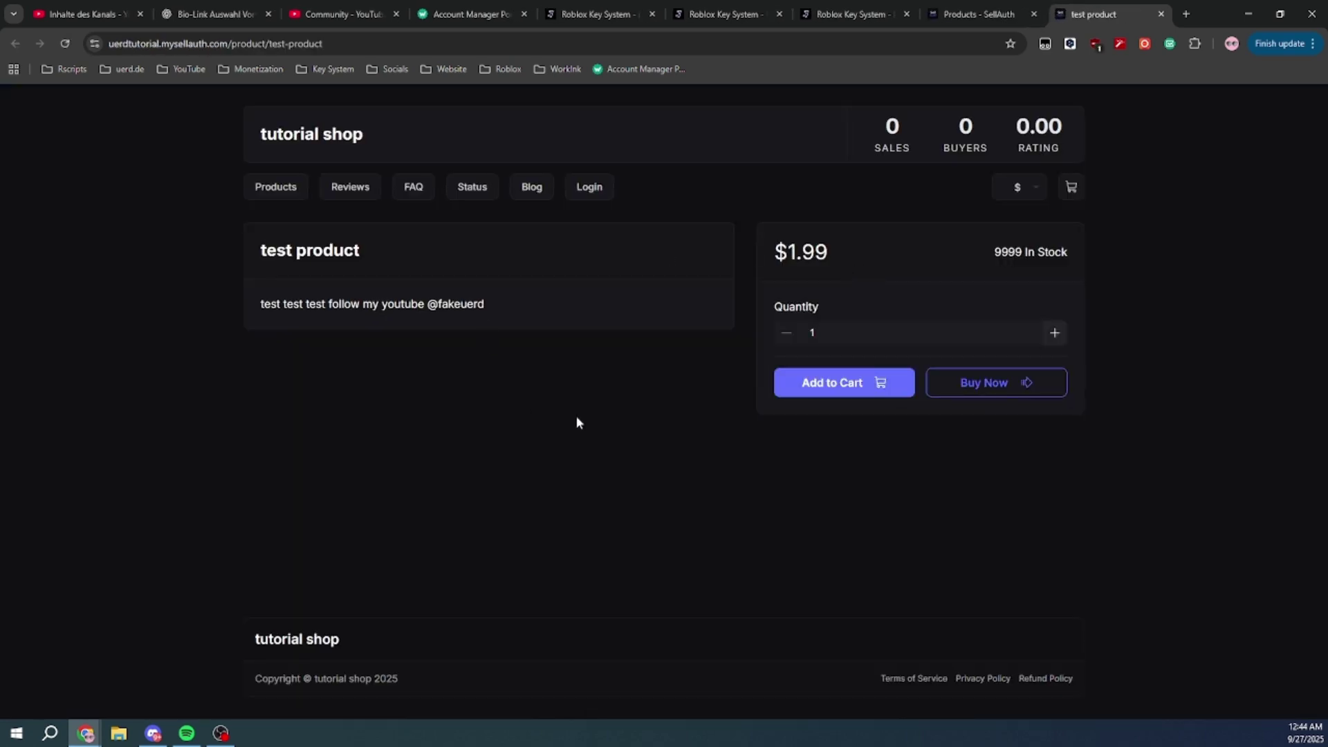
pyautogui.click(978, 13)
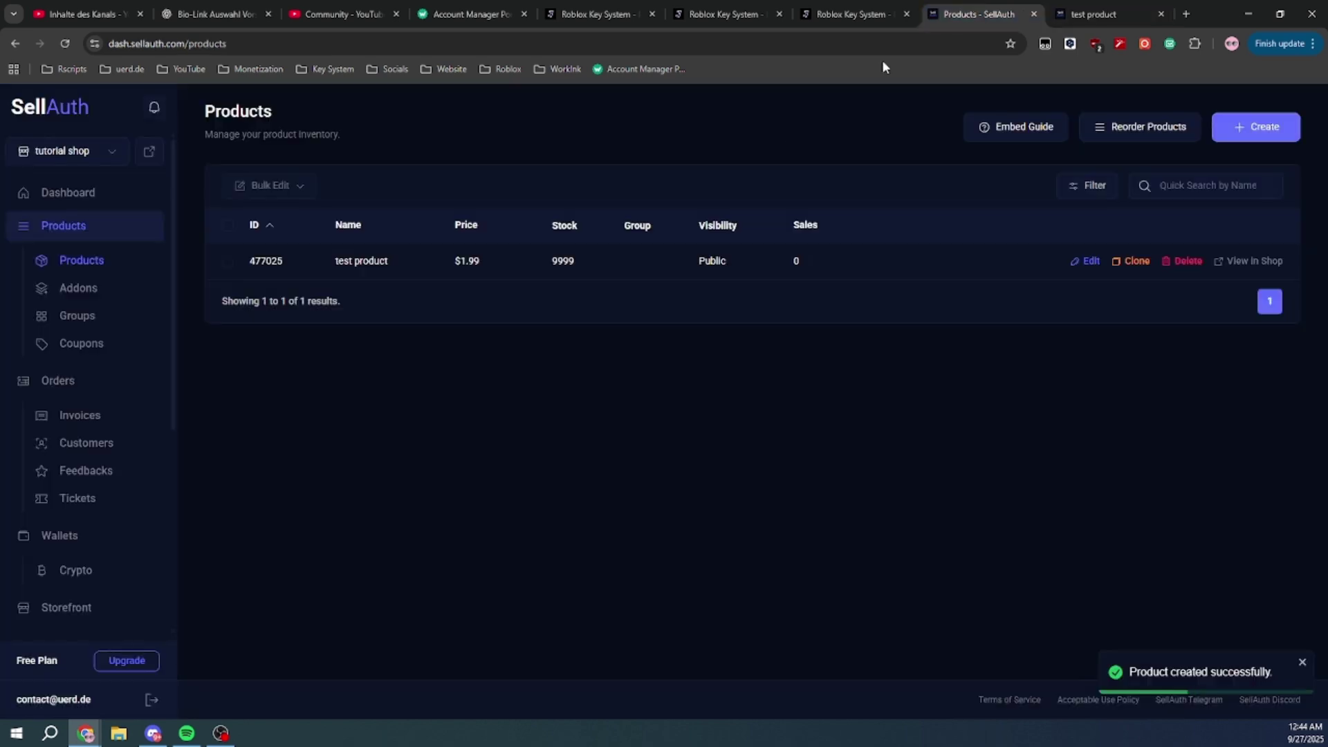
# Create coupon 'test' with a 100% discount on all products and save it
pyautogui.click(97, 343)
pyautogui.click(793, 339)
pyautogui.click(332, 262)
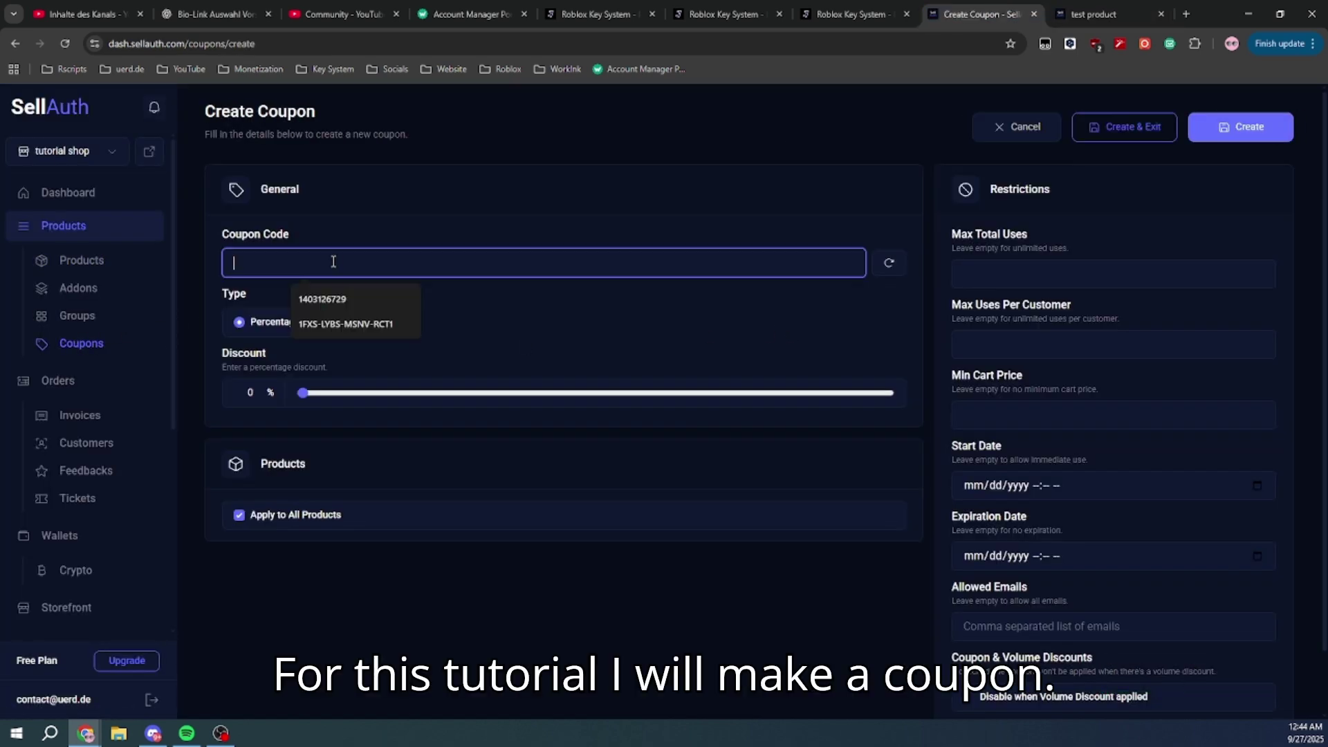
pyautogui.write('test')
pyautogui.moveTo(302, 393); pyautogui.dragTo(914, 404)
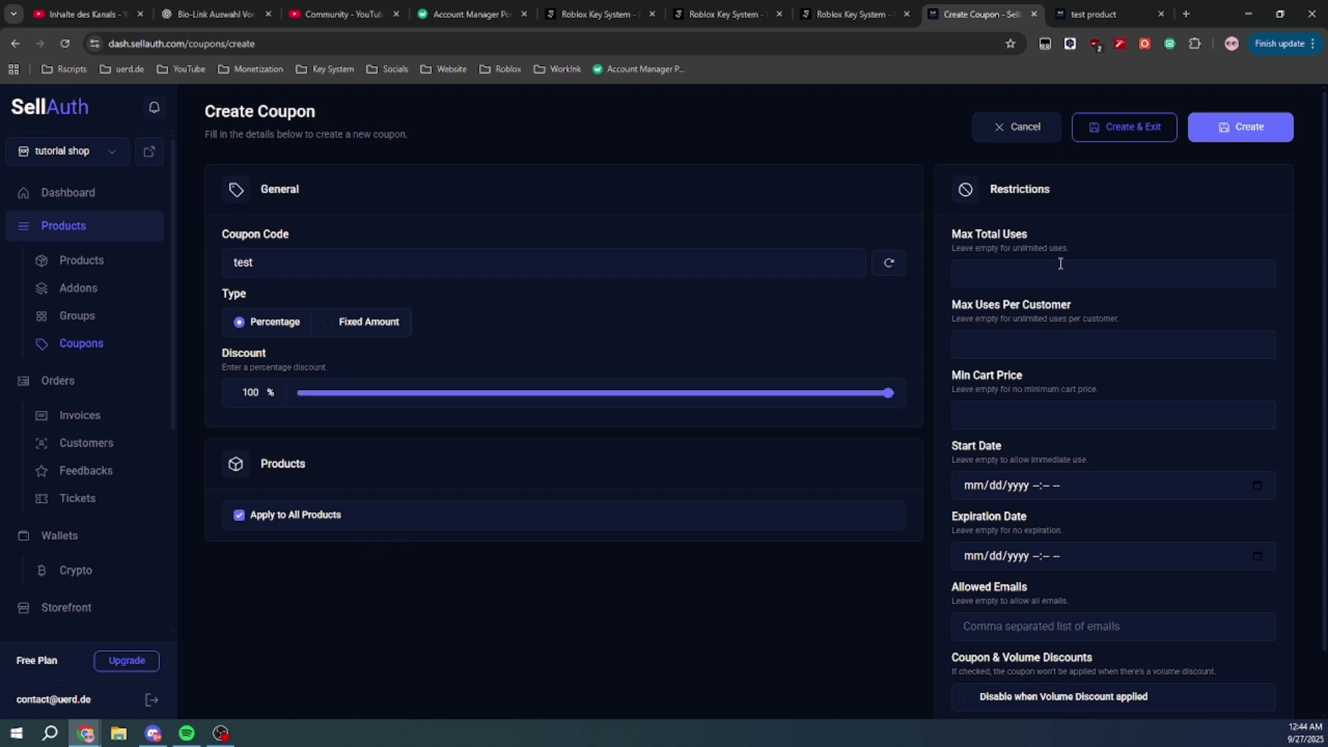
pyautogui.scroll(-1, 1080, 228)
pyautogui.scroll(1, 1082, 238)
pyautogui.click(1126, 128)
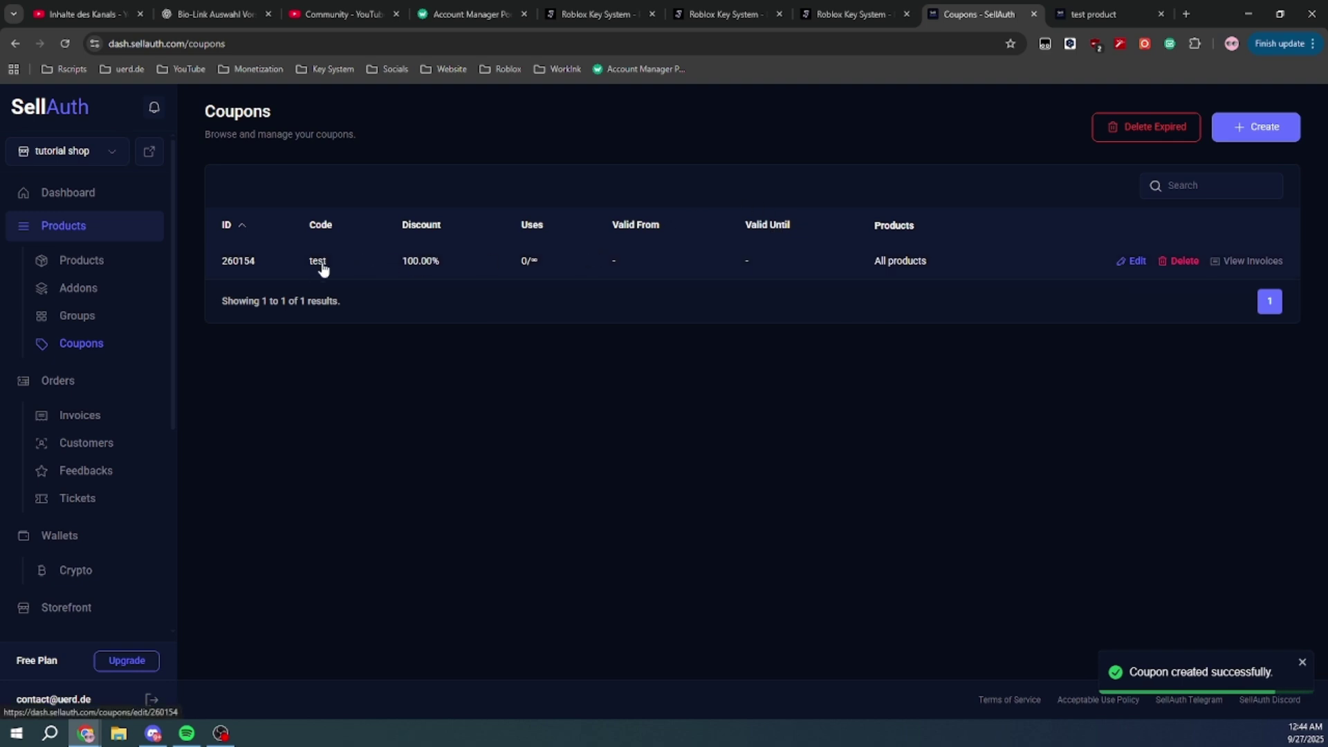
# Start buying the test product with the saved buyer e-mail and apply coupon 'test'
pyautogui.click(1117, 7)
pyautogui.click(977, 383)
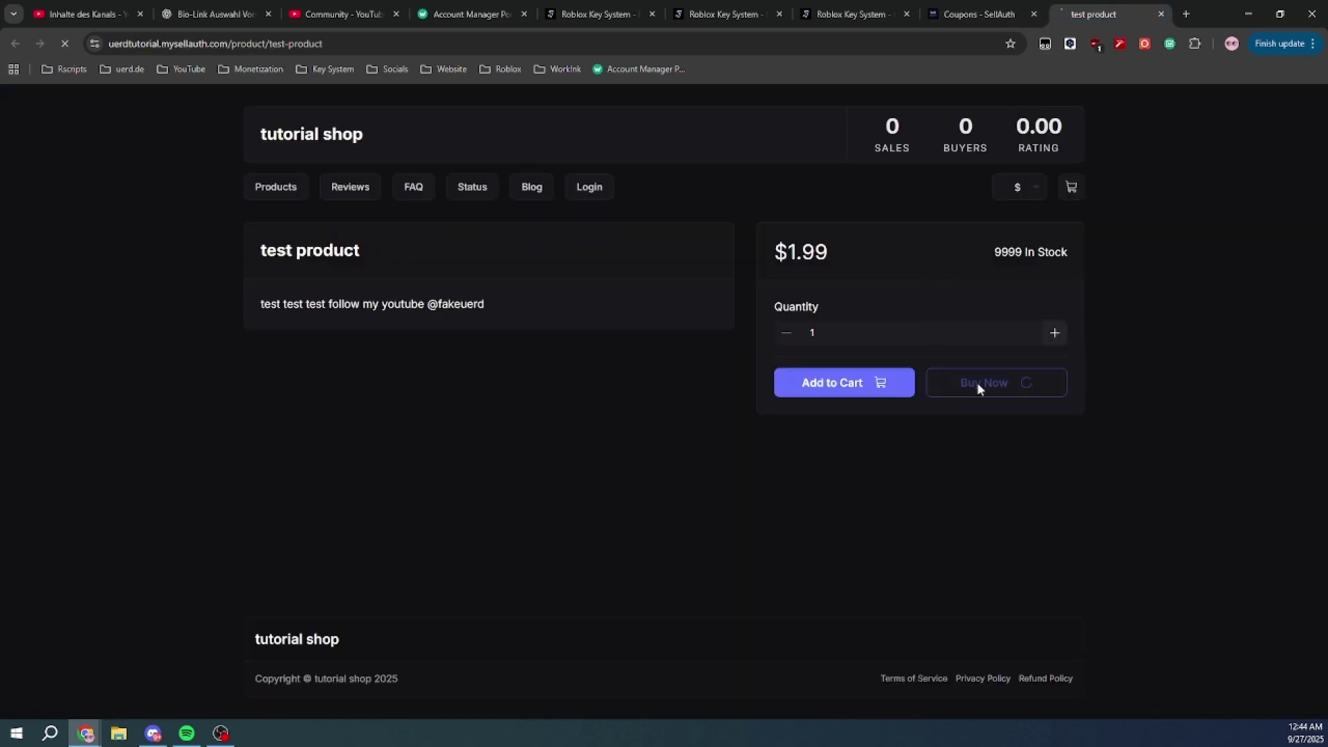
pyautogui.click(857, 276)
pyautogui.click(858, 312)
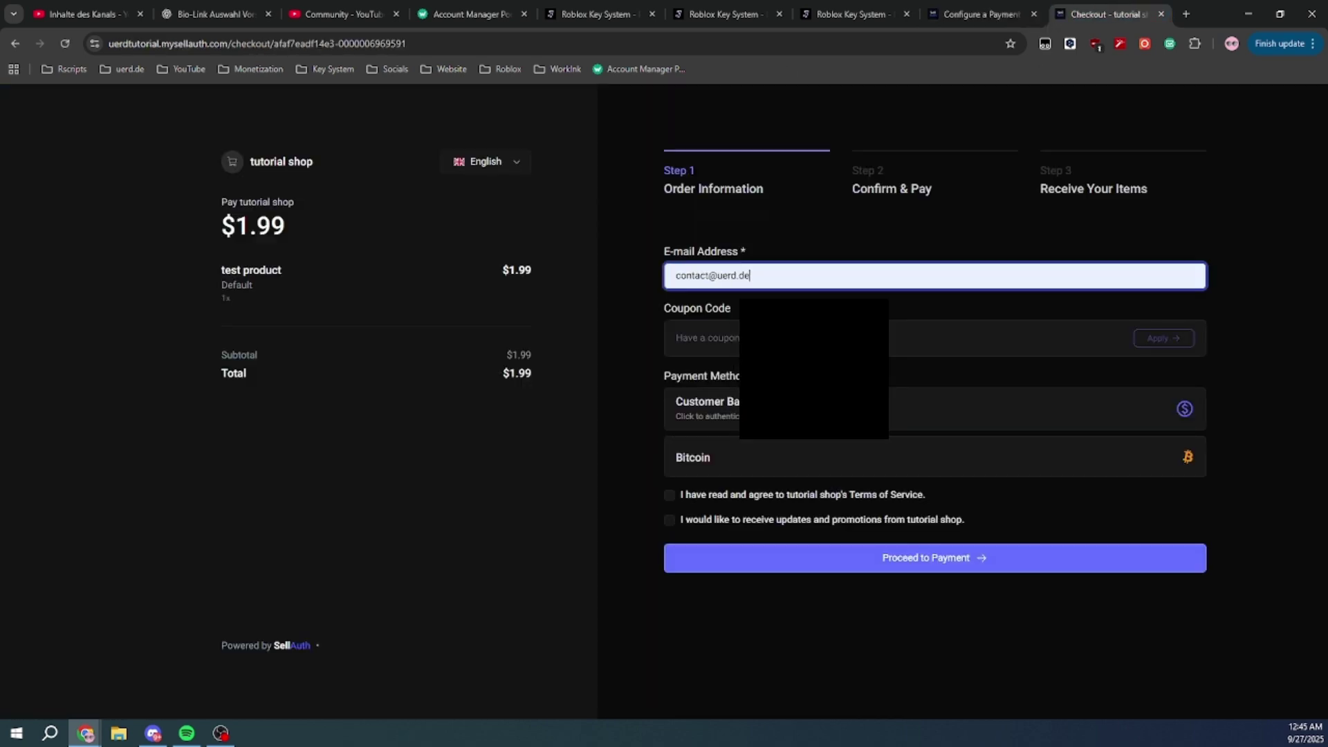
pyautogui.click(830, 338)
pyautogui.write('test')
pyautogui.click(1166, 338)
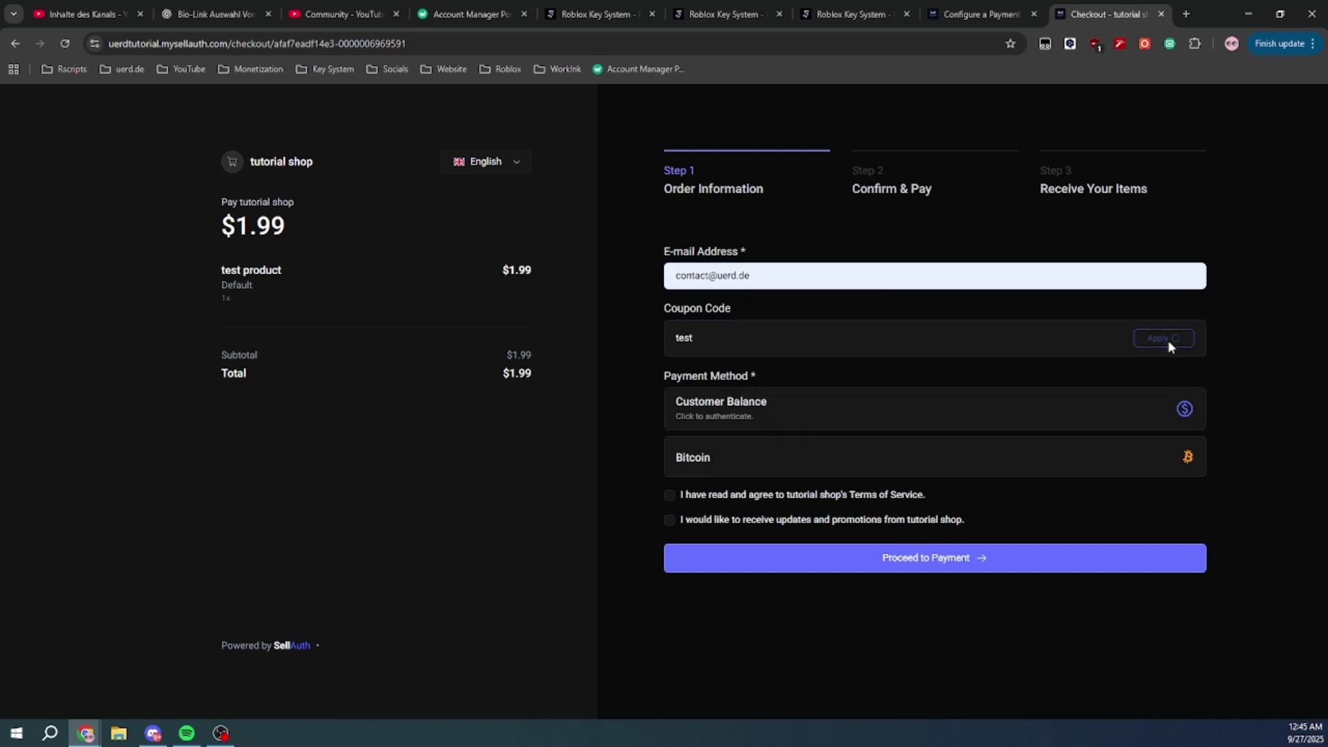
# Choose Bitcoin, accept the Terms of Service and updates opt-in, and place the $0.00 order
pyautogui.click(789, 464)
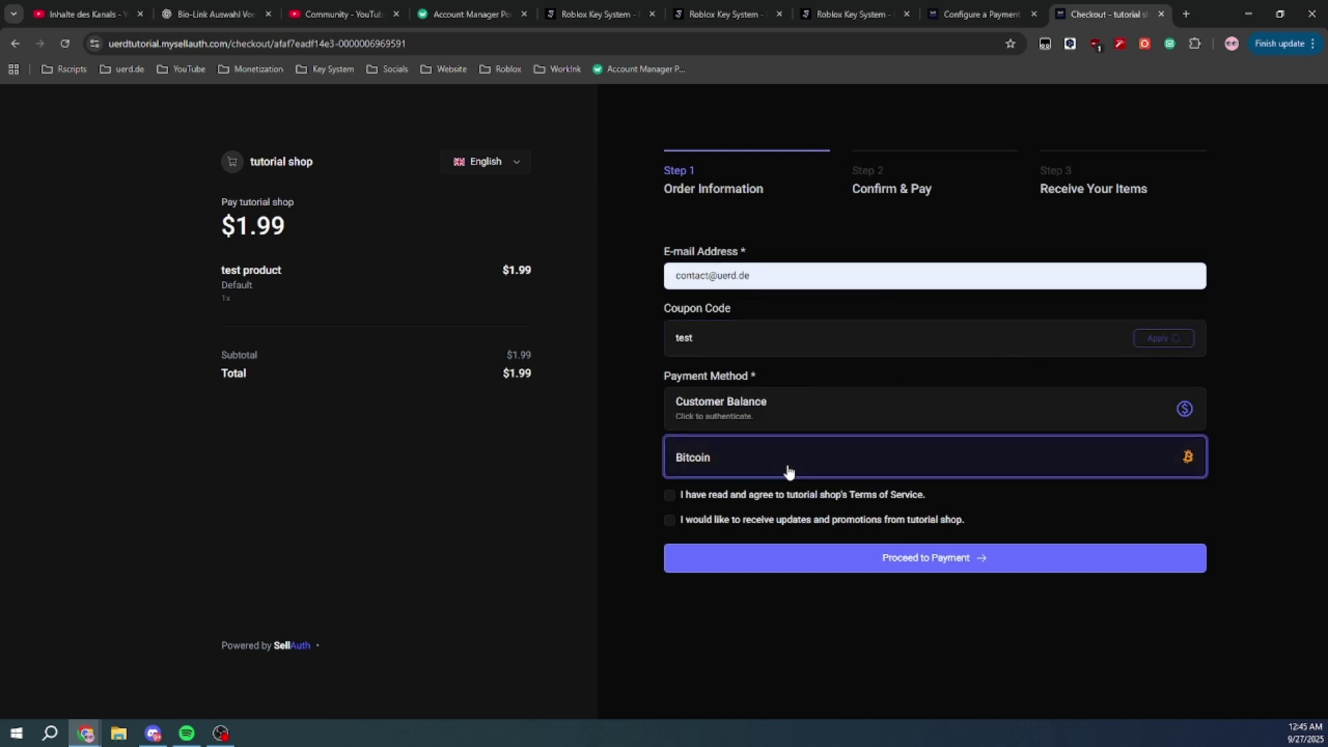
pyautogui.click(720, 521)
pyautogui.click(732, 496)
pyautogui.click(720, 559)
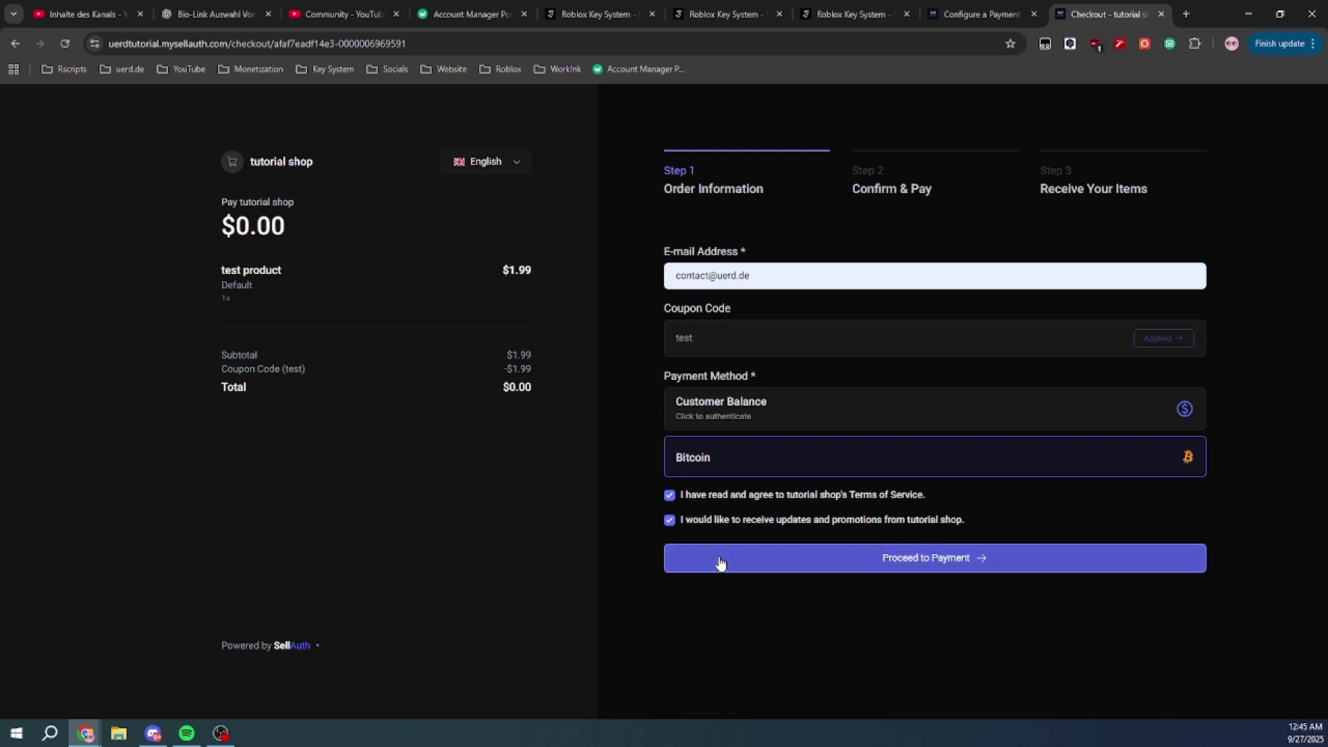
# Wait until the order's test product shows Delivered, then select and inspect its generated key
pyautogui.scroll(-1, 812, 482)
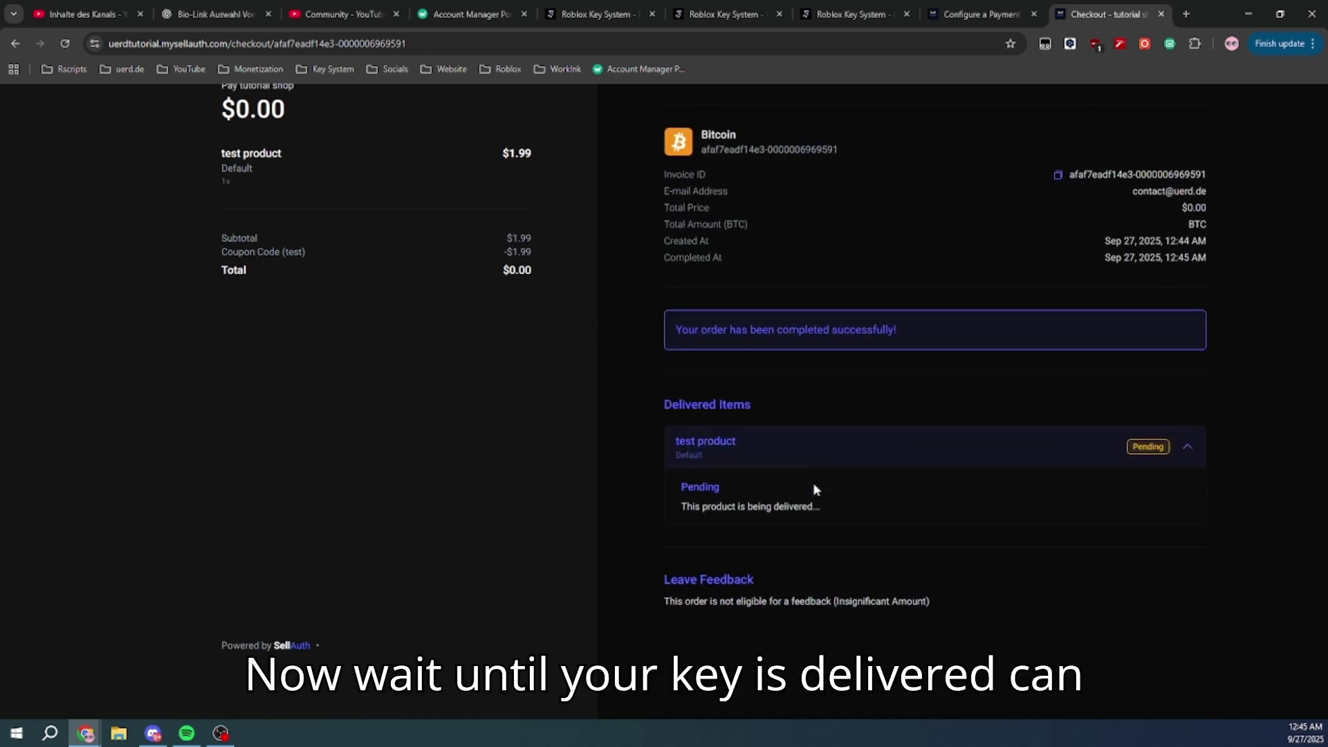
pyautogui.scroll(1, 812, 483)
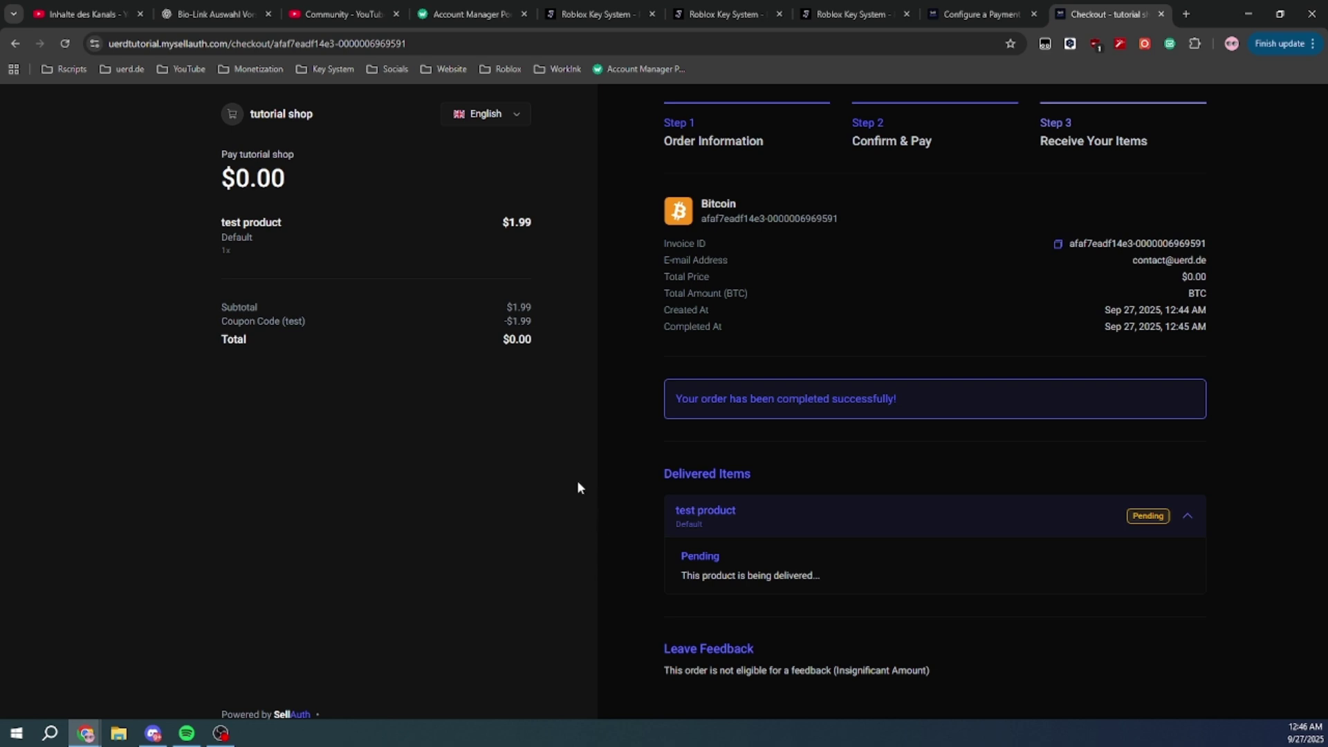
pyautogui.scroll(-1, 577, 488)
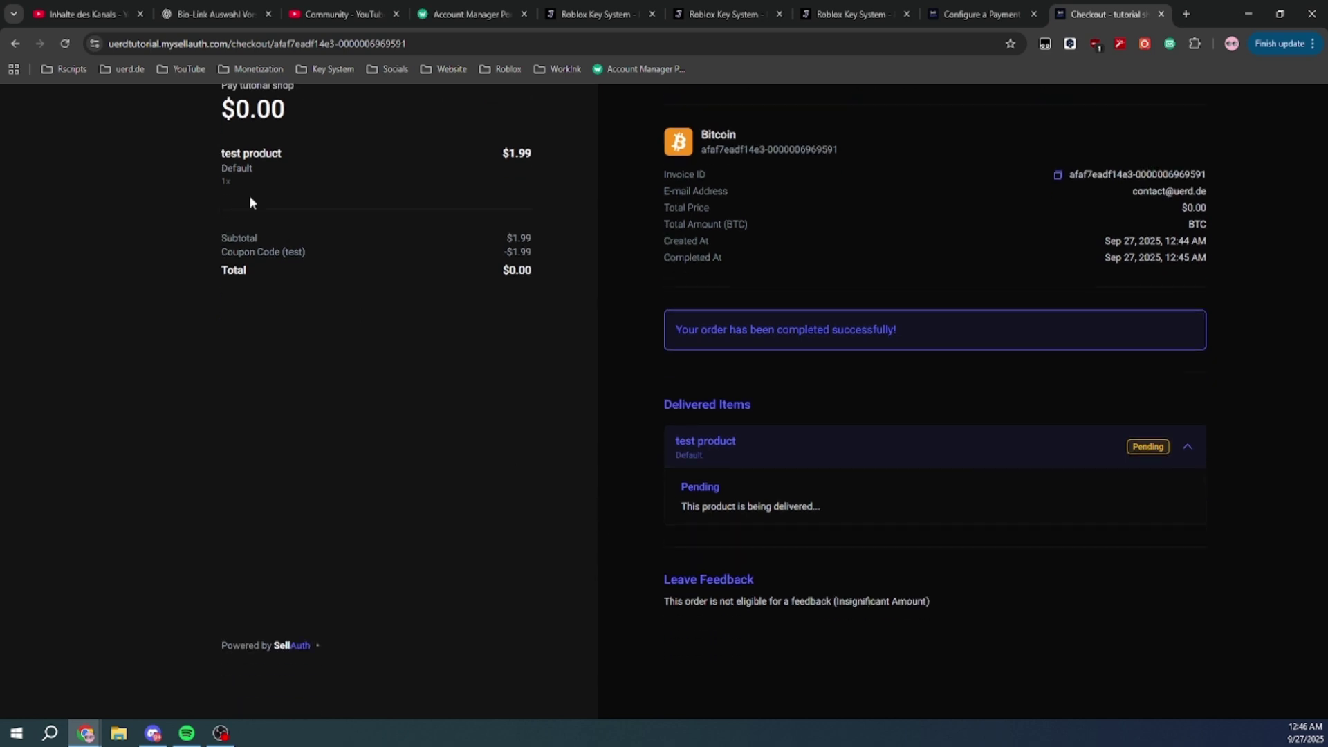
pyautogui.scroll(1, 599, 510)
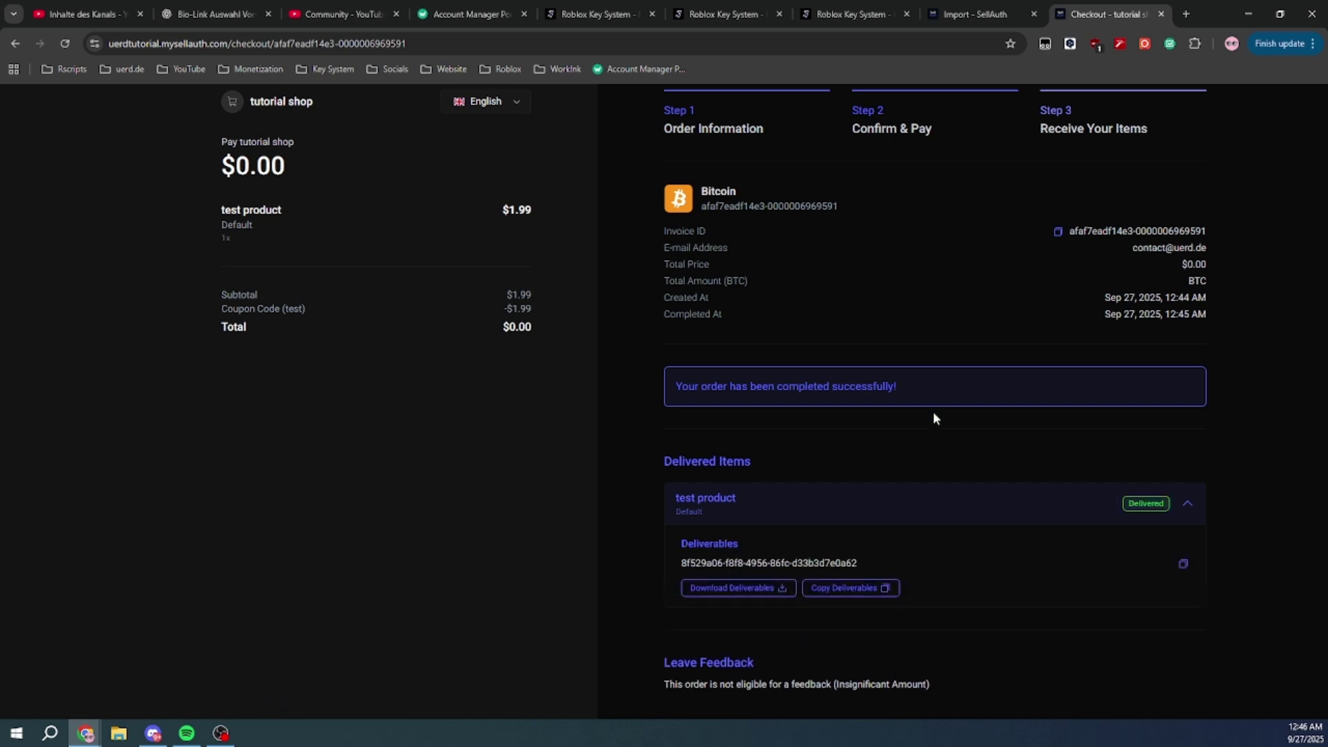
pyautogui.moveTo(682, 562); pyautogui.dragTo(858, 562)
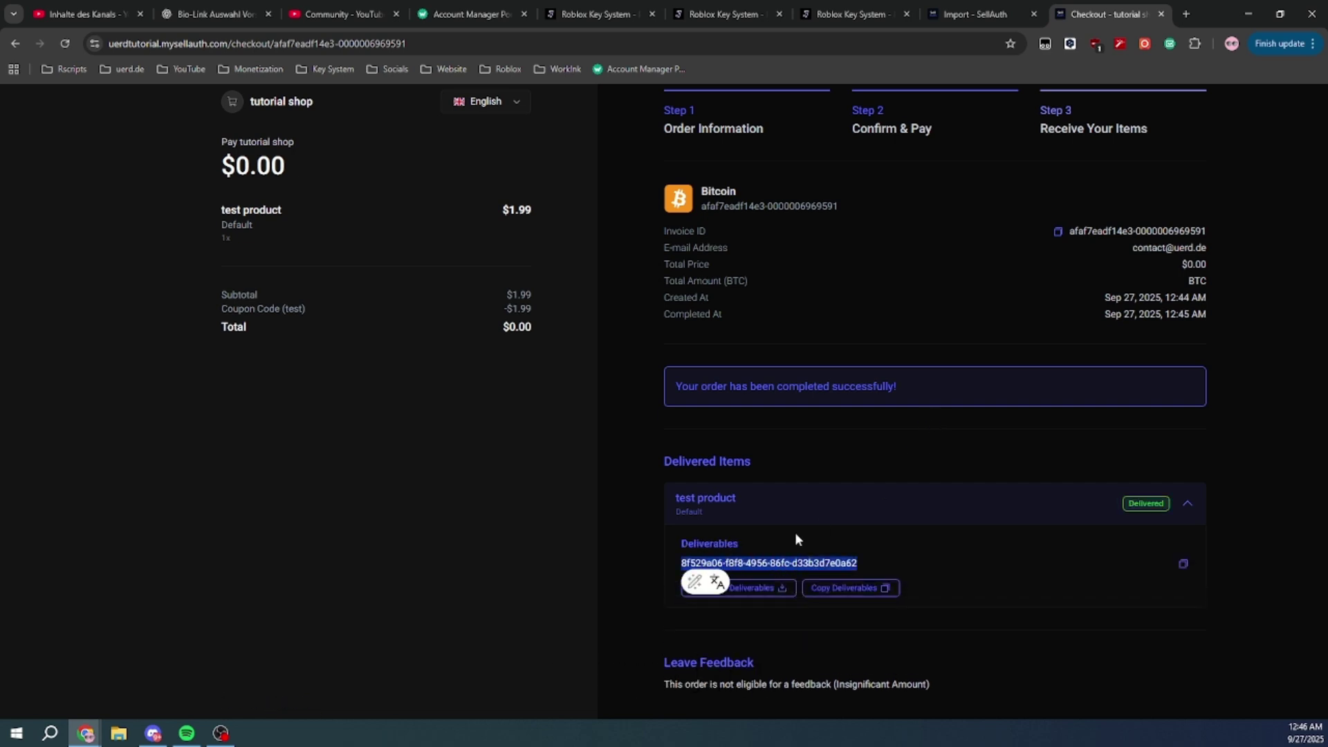
pyautogui.click(796, 512)
pyautogui.click(709, 520)
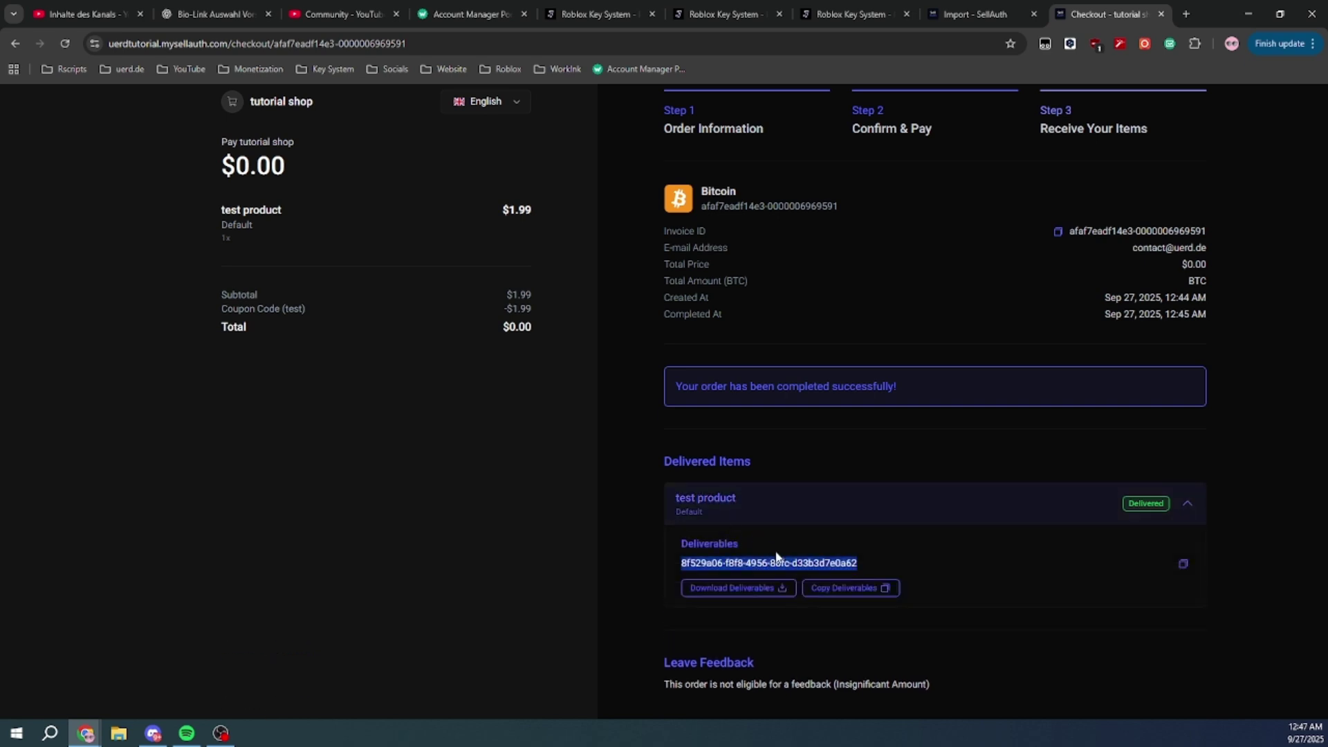
pyautogui.click(802, 536)
# In Junkie Development, check the Overview statistics, then select the key listed under Keys
pyautogui.click(735, 15)
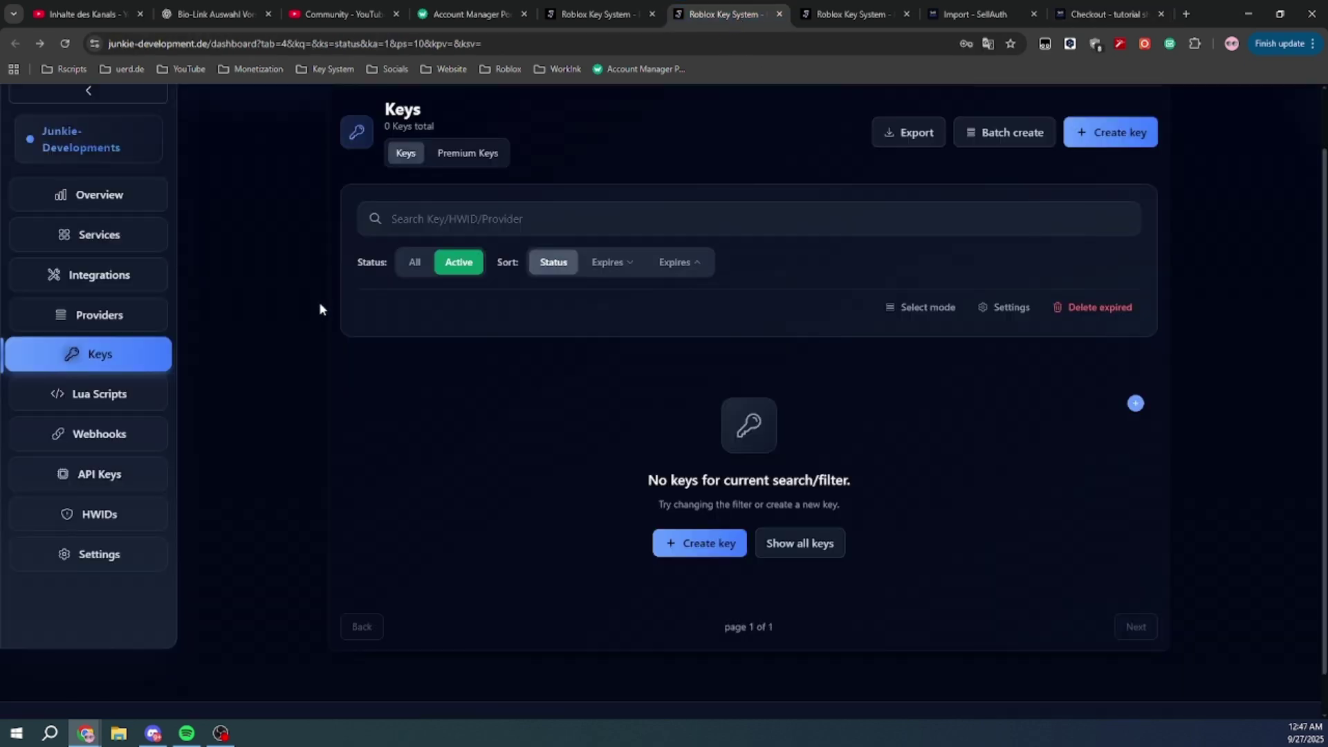
pyautogui.click(104, 194)
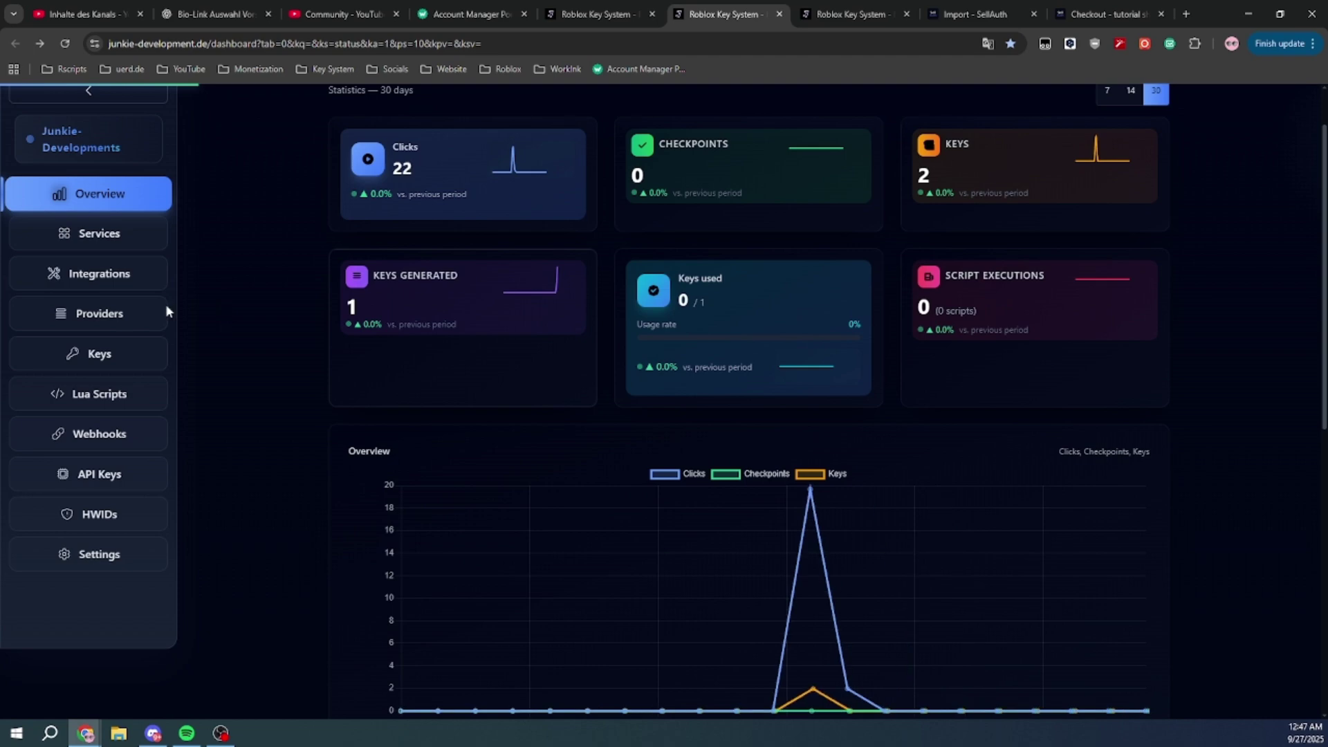
pyautogui.click(99, 353)
pyautogui.tripleClick(400, 378)
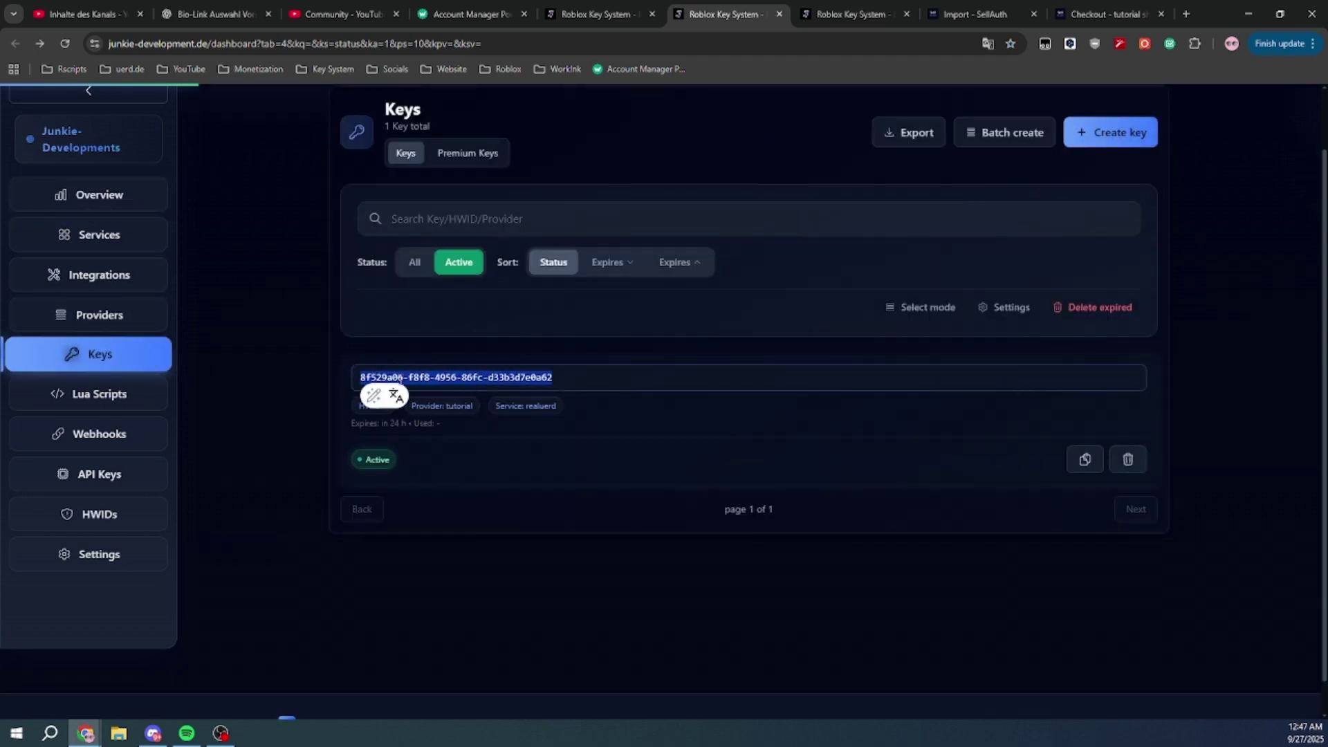
# Compare the listed Junkie Development key with the key delivered on the SellAuth order
pyautogui.click(1105, 14)
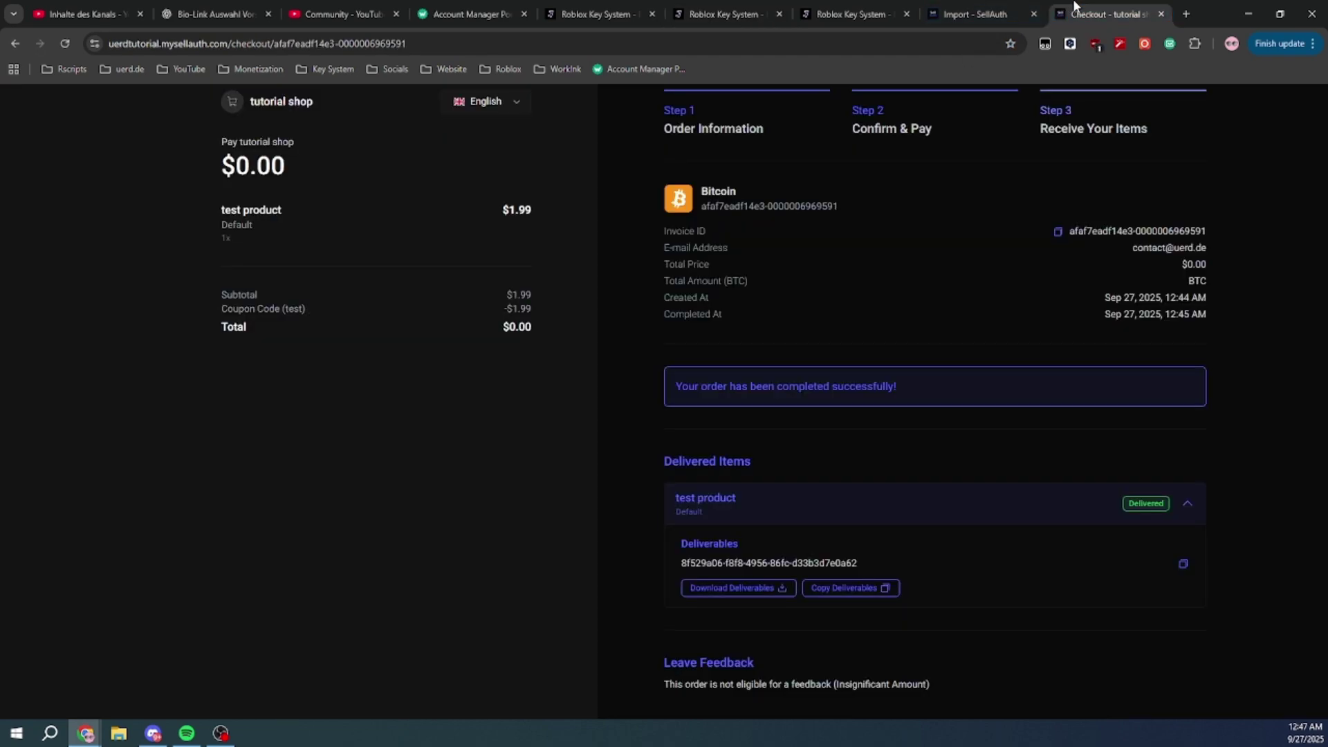
pyautogui.tripleClick(747, 564)
pyautogui.click(595, 541)
pyautogui.click(605, 13)
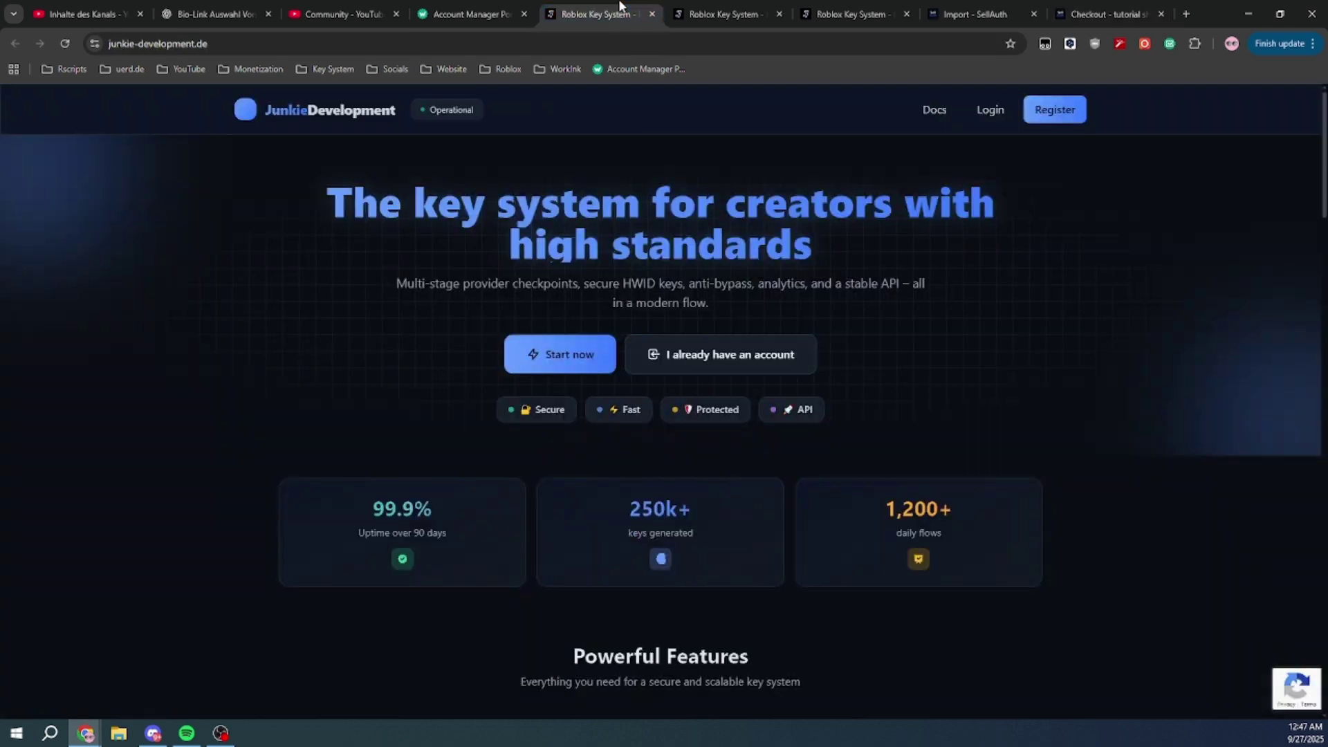
pyautogui.click(720, 4)
pyautogui.click(654, 394)
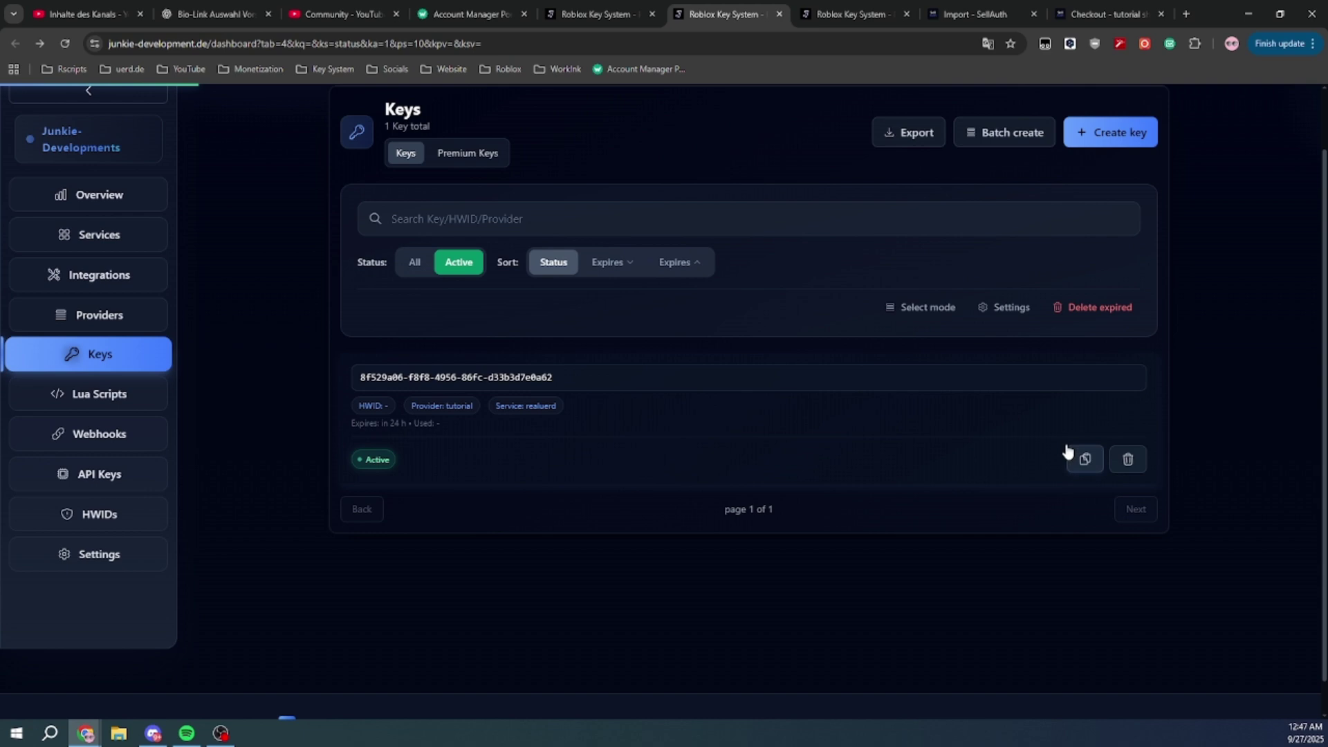
# Go to the SellAuth dashboard's Customers list showing the one $0.00 buyer
pyautogui.click(1106, 14)
pyautogui.click(982, 14)
pyautogui.click(123, 324)
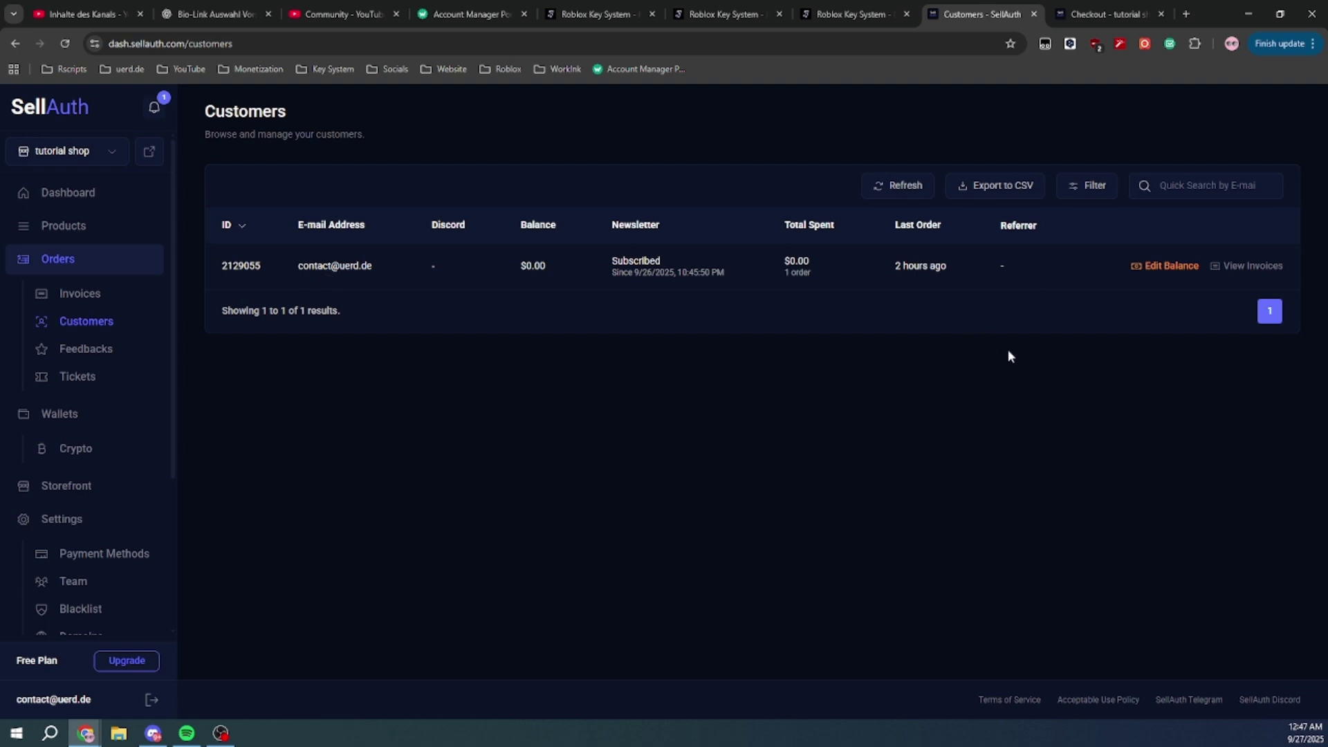
# Open and cancel the customer's Edit Balance dialog, then go to the junkie-development.de landing page
pyautogui.click(1165, 266)
pyautogui.click(1169, 477)
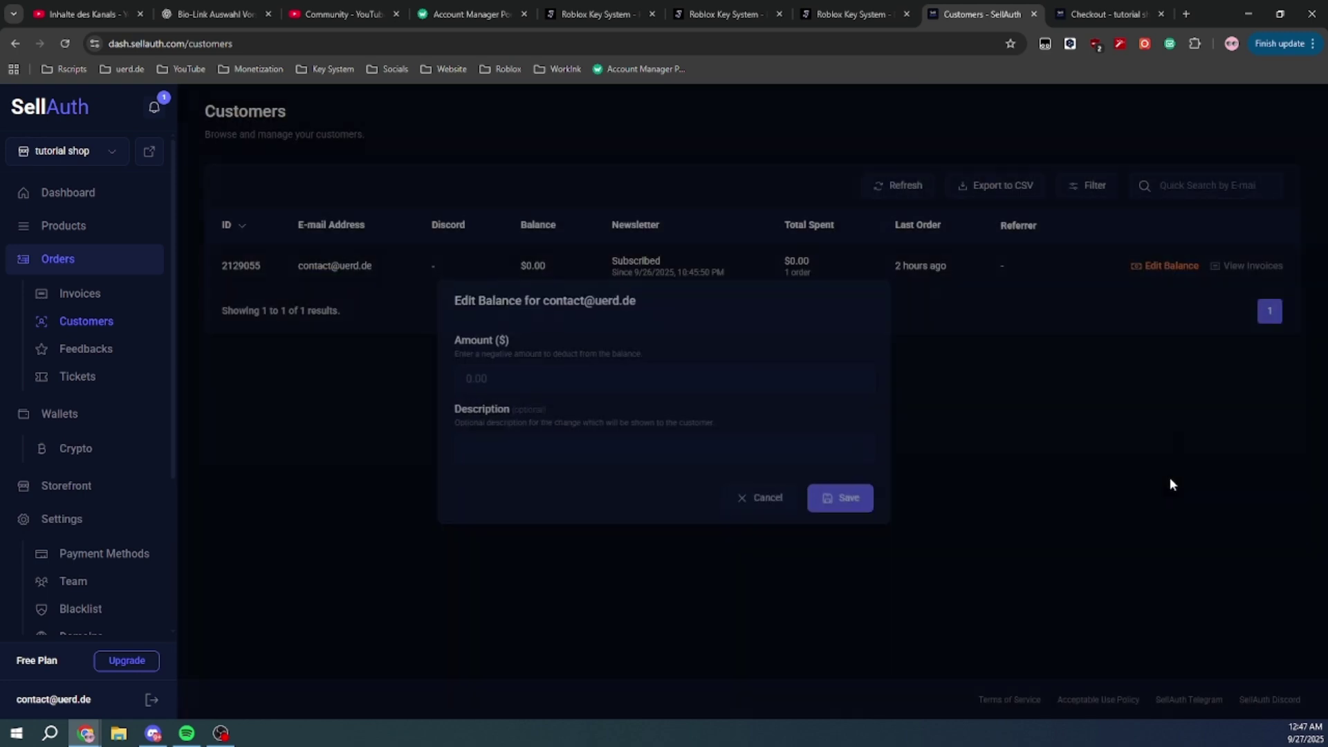
pyautogui.click(1115, 6)
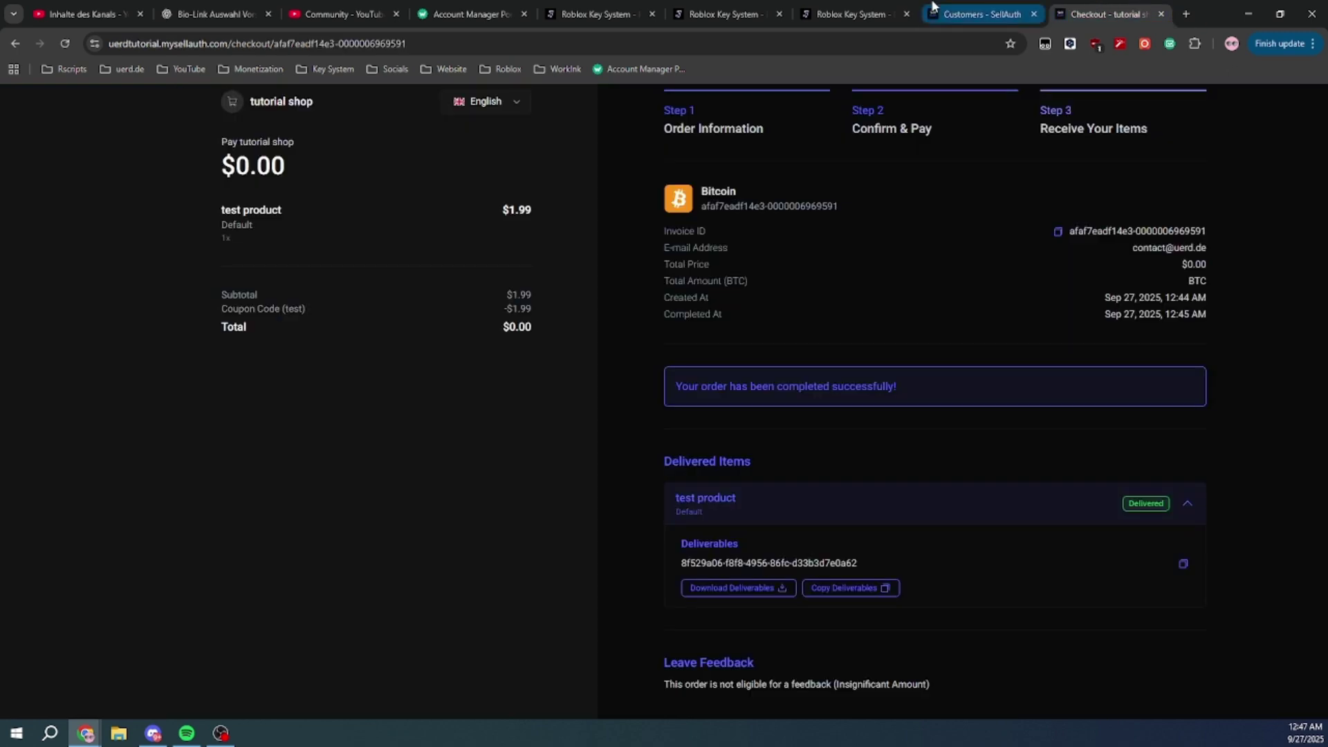
pyautogui.click(722, 14)
pyautogui.click(596, 14)
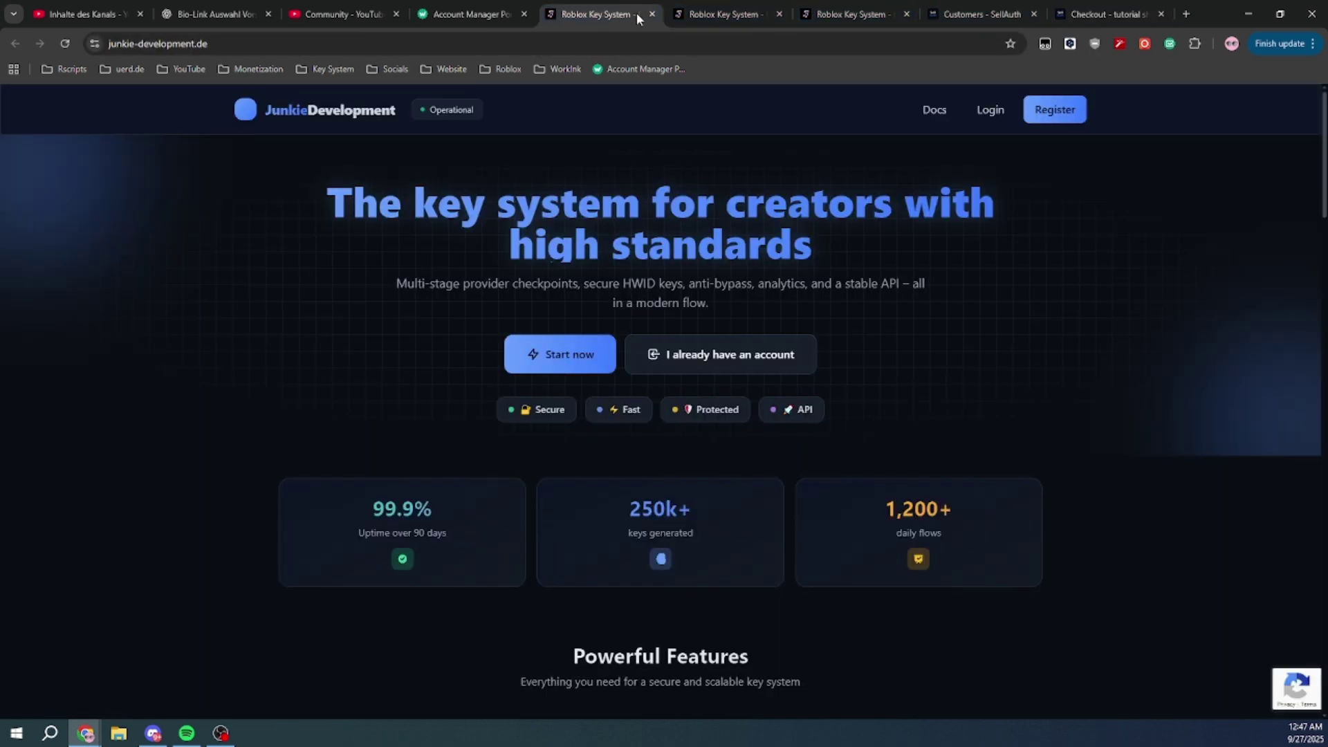